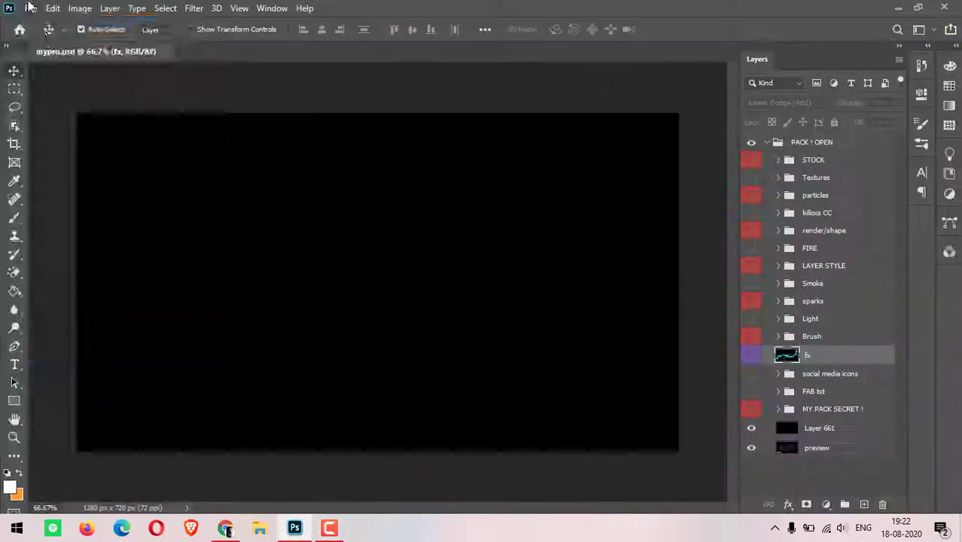
- Create a new blank 1920×1080 px document, Untitled-1, from a preset in Photoshop
{"action": "left_click", "coordinate": [31, 8]}
{"action": "left_click", "coordinate": [45, 24]}
{"action": "double_click", "coordinate": [300, 150]}
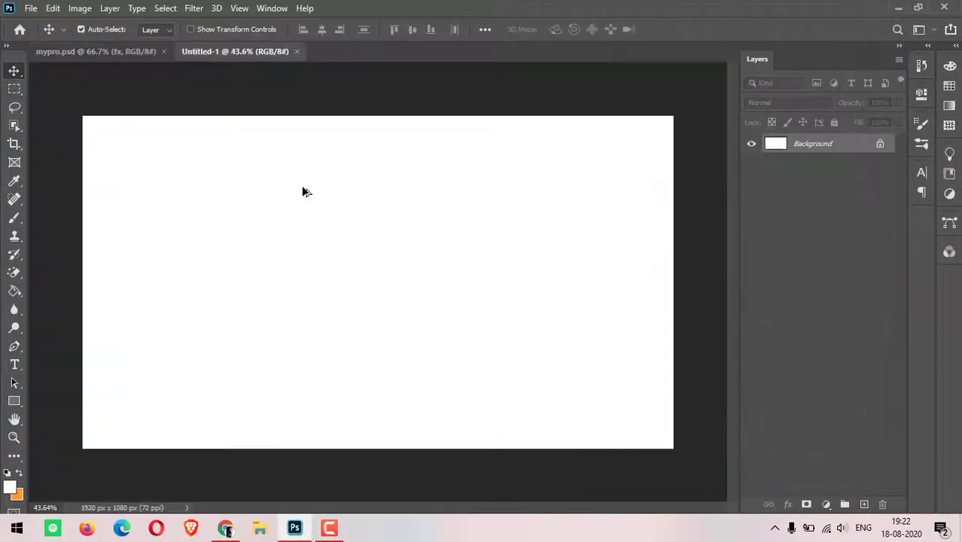
{"action": "left_click", "coordinate": [225, 528]}
- Search Google Images for 'pubg mobile images' and preview a couple of PUBG pictures
{"action": "type", "text": "pubg mobile images"}
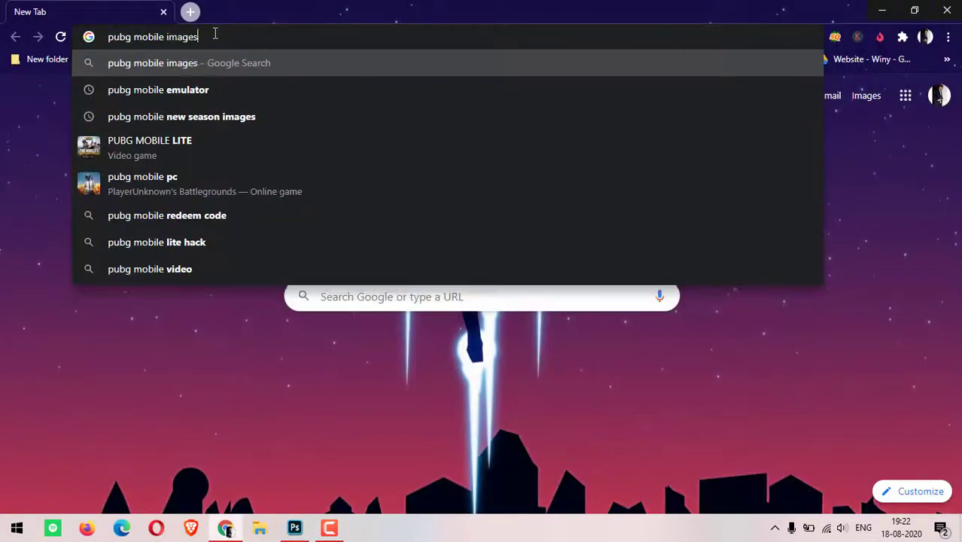
{"action": "key", "text": "Return"}
{"action": "left_click", "coordinate": [199, 120]}
{"action": "left_click", "coordinate": [628, 270]}
{"action": "scroll", "coordinate": [628, 269], "scroll_direction": "down", "scroll_amount": 4}
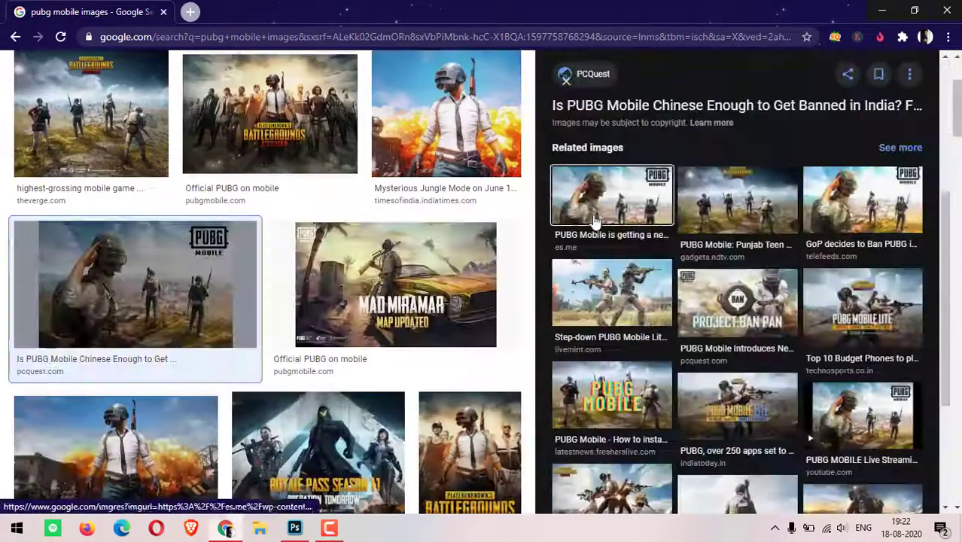
{"action": "left_click", "coordinate": [613, 204]}
- Try pasting the previewed PUBG image into the Photoshop document
{"action": "right_click", "coordinate": [661, 170]}
{"action": "scroll", "coordinate": [669, 435], "scroll_direction": "down", "scroll_amount": 4}
{"action": "scroll", "coordinate": [670, 435], "scroll_direction": "up", "scroll_amount": 5}
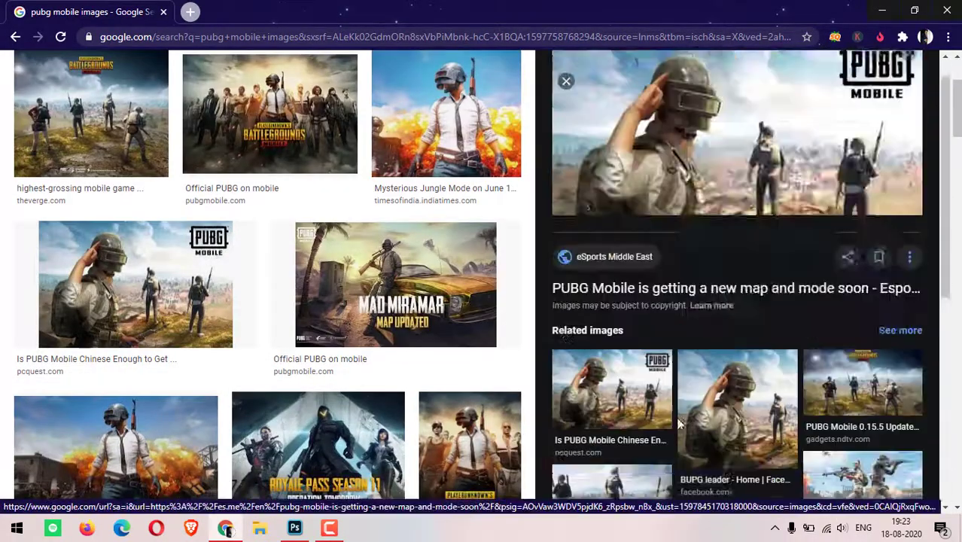
{"action": "scroll", "coordinate": [756, 301], "scroll_direction": "up", "scroll_amount": 1}
{"action": "key", "text": "alt+Tab"}
{"action": "key", "text": "ctrl+v"}
{"action": "key", "text": "alt+Tab"}
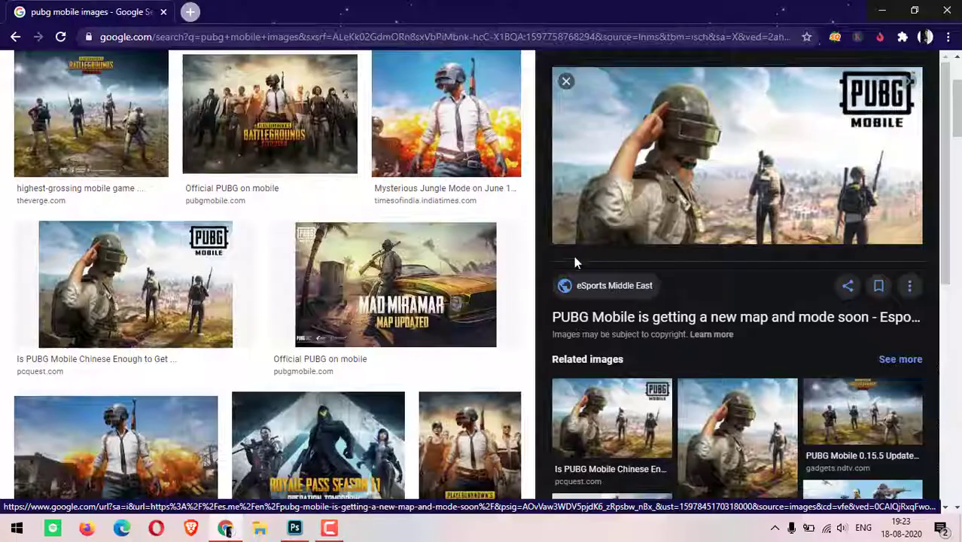
- Close the preview and open the PUBG lantern-festival image further down the results
{"action": "key", "text": "Escape"}
{"action": "scroll", "coordinate": [498, 316], "scroll_direction": "down", "scroll_amount": 4}
{"action": "scroll", "coordinate": [427, 320], "scroll_direction": "down", "scroll_amount": 3}
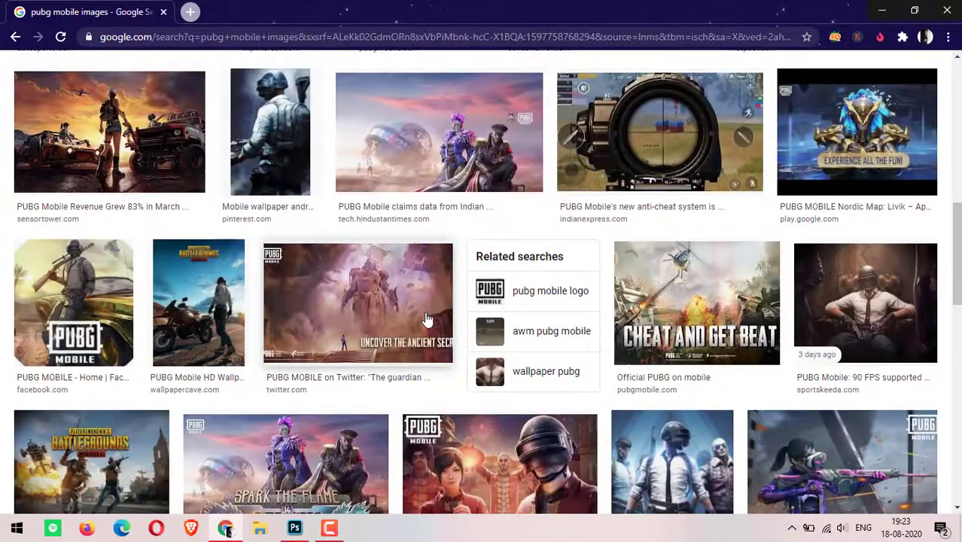
{"action": "scroll", "coordinate": [426, 320], "scroll_direction": "down", "scroll_amount": 2}
{"action": "left_click", "coordinate": [527, 369]}
- Paste the festival image into Untitled-1 and scale it to fill the canvas
{"action": "right_click", "coordinate": [740, 218]}
{"action": "key", "text": "alt+Tab"}
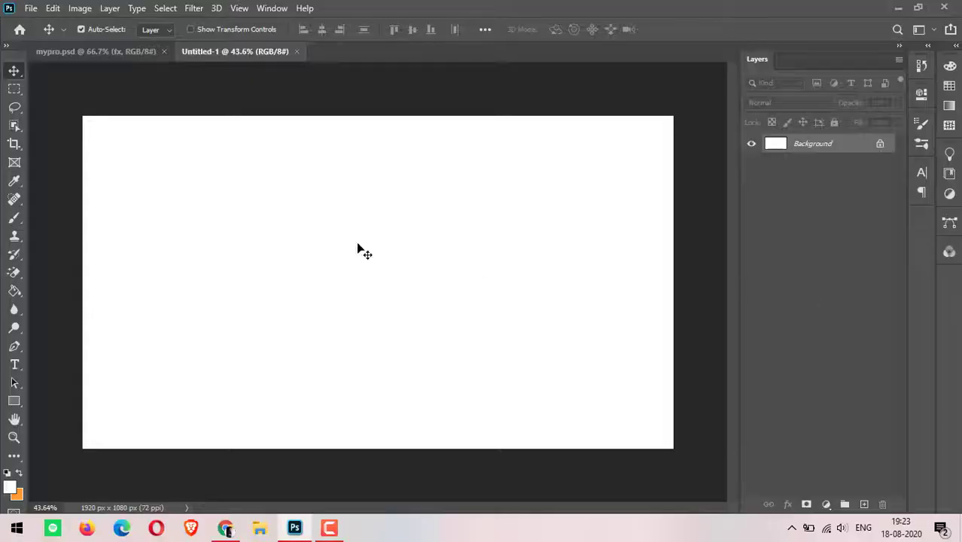
{"action": "key", "text": "ctrl+v"}
{"action": "key", "text": "ctrl+t"}
{"action": "left_click_drag", "start_coordinate": [384, 282], "coordinate": [272, 220]}
{"action": "left_click_drag", "start_coordinate": [452, 325], "coordinate": [675, 444]}
{"action": "left_click", "coordinate": [698, 29]}
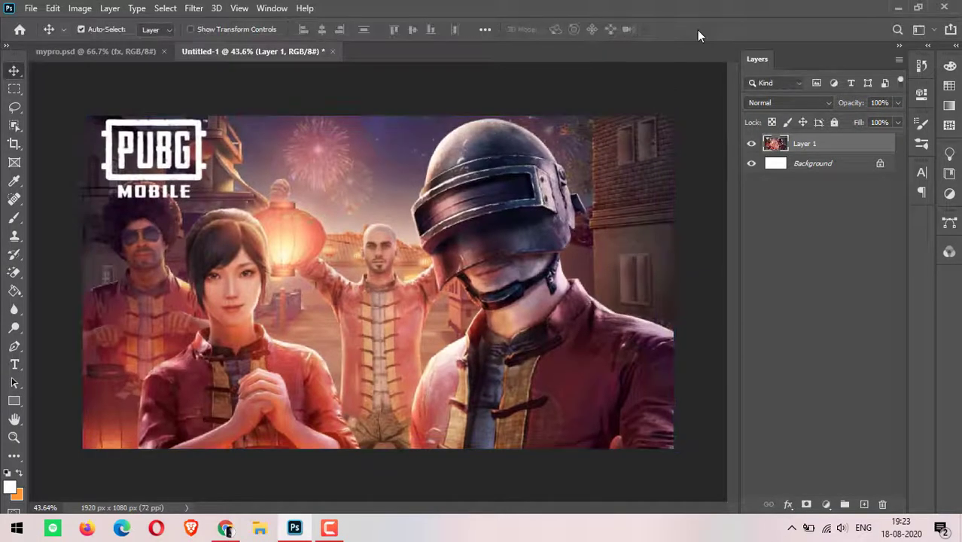
- Cut out the helmeted soldier with Object Selection onto his own layer at the right
{"action": "right_click", "coordinate": [15, 125]}
{"action": "left_click", "coordinate": [85, 124]}
{"action": "left_click_drag", "start_coordinate": [375, 117], "coordinate": [597, 404]}
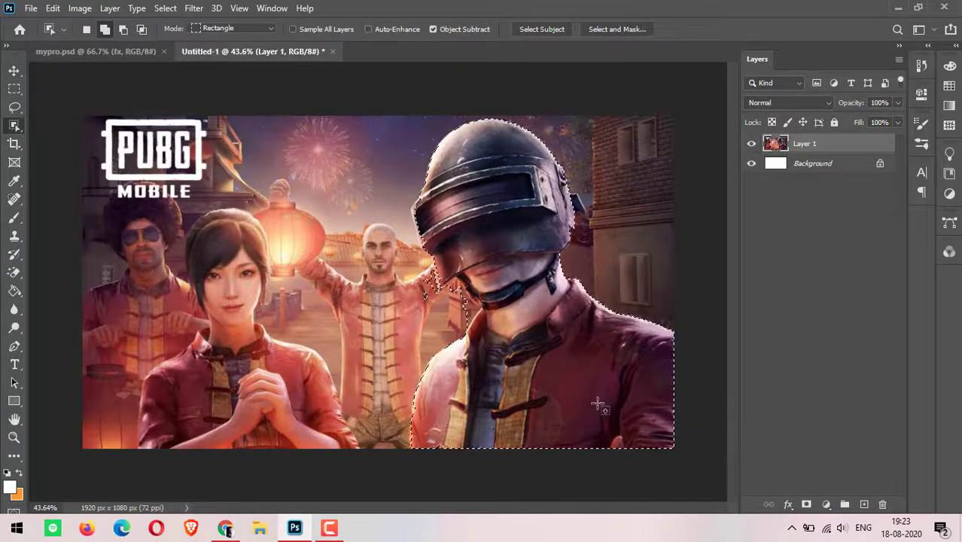
{"action": "key", "text": "ctrl+x"}
{"action": "left_click", "coordinate": [751, 143]}
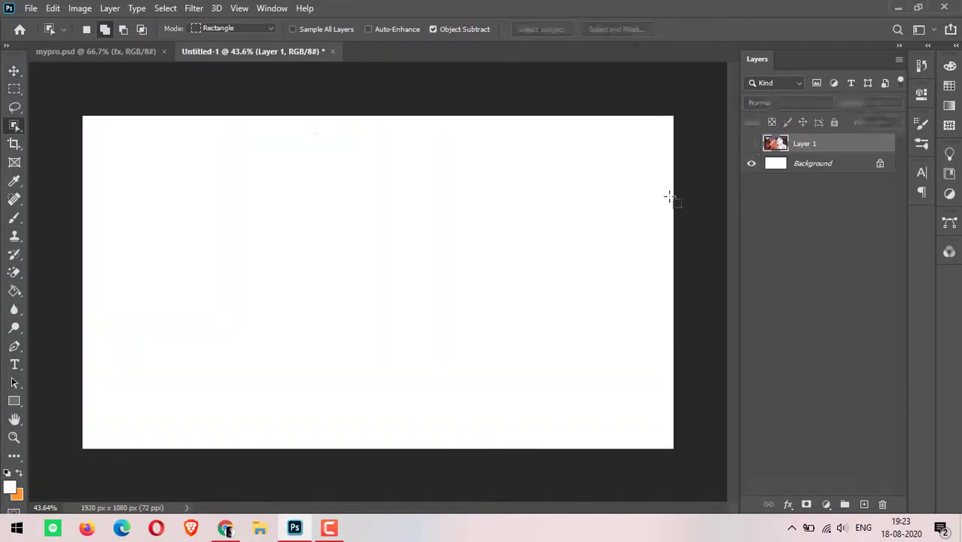
{"action": "key", "text": "ctrl+v"}
{"action": "key", "text": "ctrl+t"}
{"action": "left_click_drag", "start_coordinate": [321, 308], "coordinate": [483, 308]}
{"action": "left_click", "coordinate": [699, 30]}
- Erase leftover background around the soldier with a resized eraser brush
{"action": "key", "text": "e"}
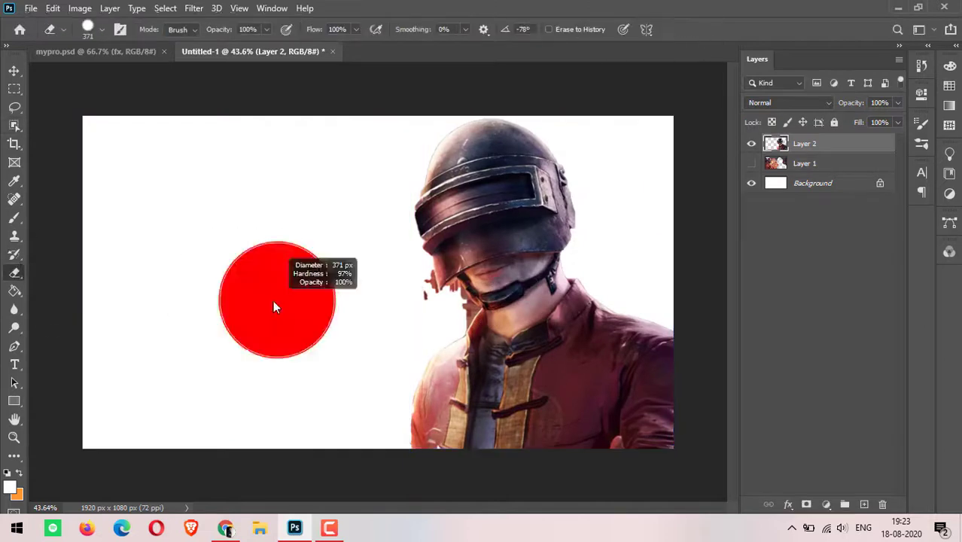
{"action": "scroll", "coordinate": [435, 255], "scroll_direction": "up", "scroll_amount": 5}
{"action": "scroll", "coordinate": [482, 323], "scroll_direction": "down", "scroll_amount": 5}
{"action": "left_click_drag", "start_coordinate": [515, 382], "coordinate": [414, 350]}
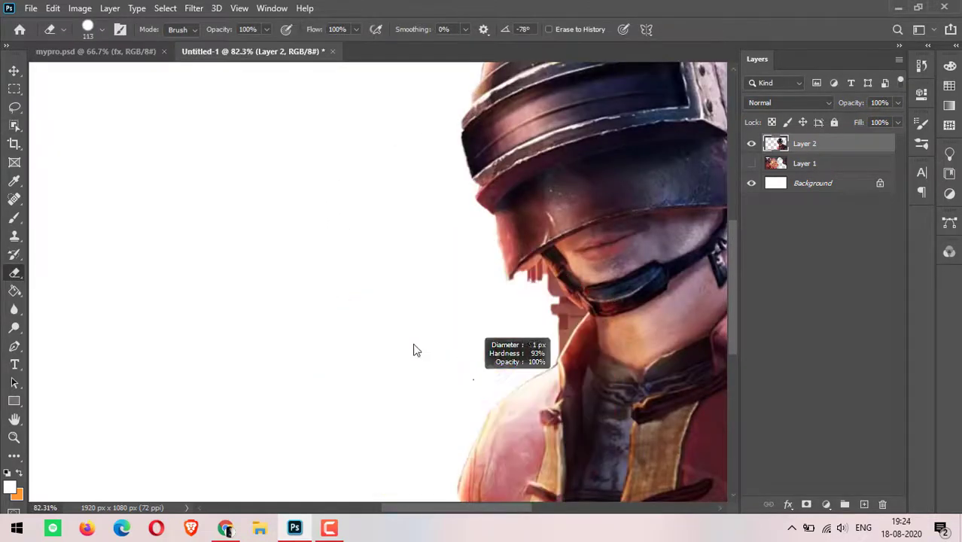
{"action": "mouse_move", "coordinate": [538, 321]}
{"action": "left_mouse_down"}
{"action": "mouse_move", "coordinate": [509, 327]}
{"action": "mouse_move", "coordinate": [552, 322]}
{"action": "left_mouse_up"}
{"action": "scroll", "coordinate": [552, 322], "scroll_direction": "up", "scroll_amount": 4}
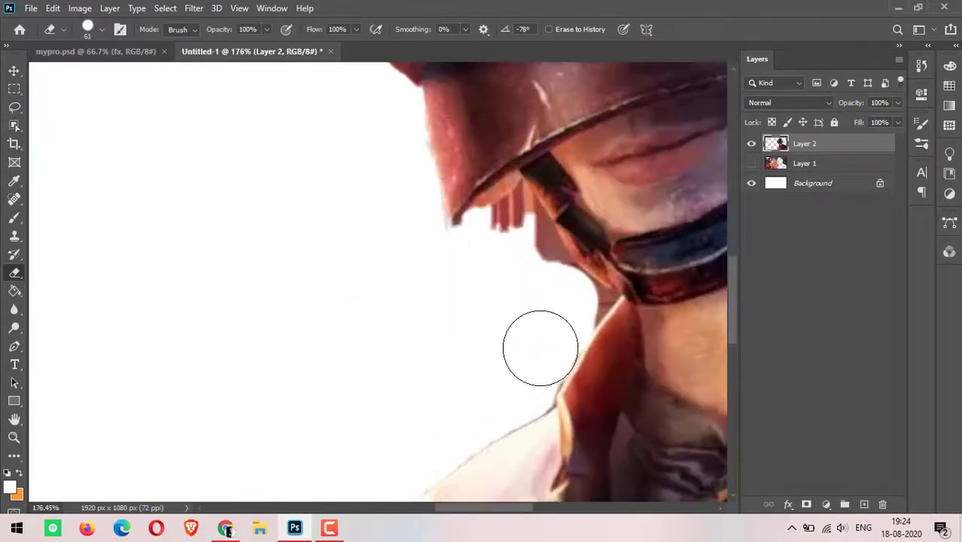
{"action": "scroll", "coordinate": [533, 263], "scroll_direction": "up", "scroll_amount": 5}
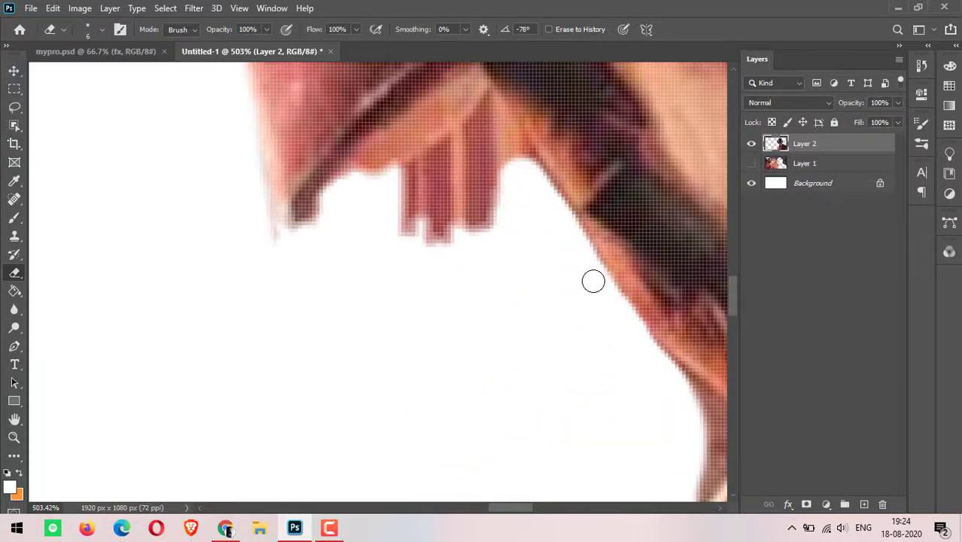
{"action": "scroll", "coordinate": [592, 280], "scroll_direction": "down", "scroll_amount": 1}
{"action": "scroll", "coordinate": [592, 281], "scroll_direction": "right", "scroll_amount": 2}
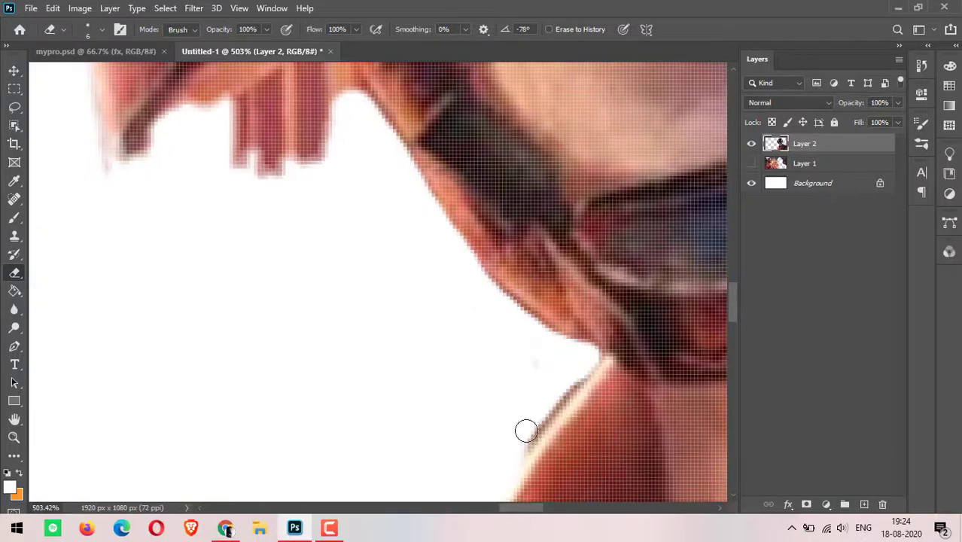
{"action": "scroll", "coordinate": [531, 452], "scroll_direction": "down", "scroll_amount": 6}
{"action": "scroll", "coordinate": [484, 366], "scroll_direction": "up", "scroll_amount": 4}
{"action": "scroll", "coordinate": [389, 239], "scroll_direction": "up", "scroll_amount": 2}
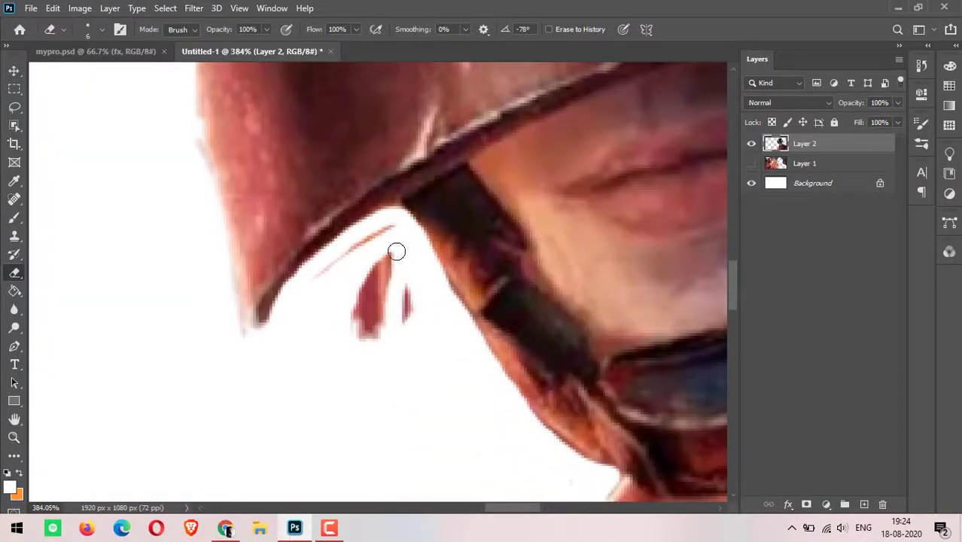
{"action": "scroll", "coordinate": [401, 347], "scroll_direction": "down", "scroll_amount": 10}
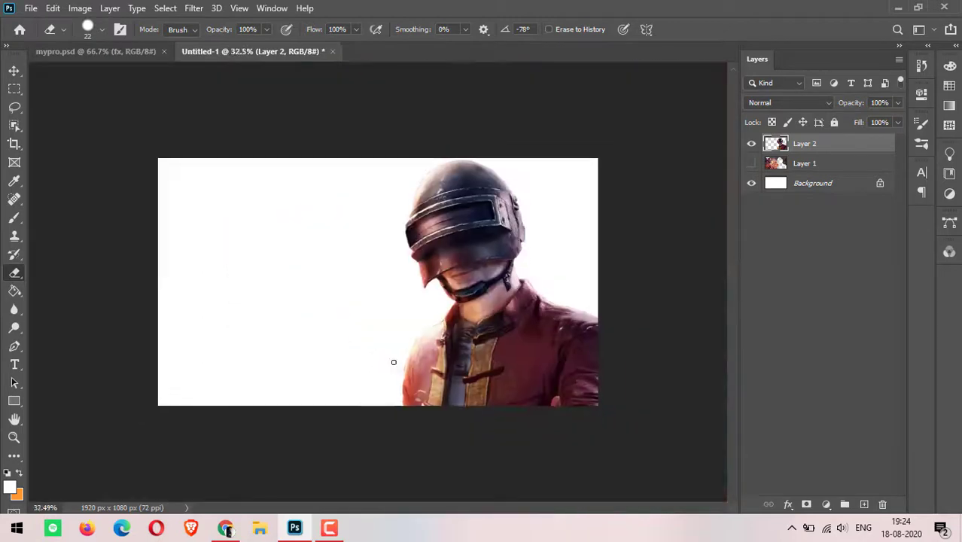
- Delete the hidden original festival image layer
{"action": "left_click", "coordinate": [14, 70]}
{"action": "left_click", "coordinate": [60, 260]}
{"action": "scroll", "coordinate": [367, 288], "scroll_direction": "up", "scroll_amount": 1}
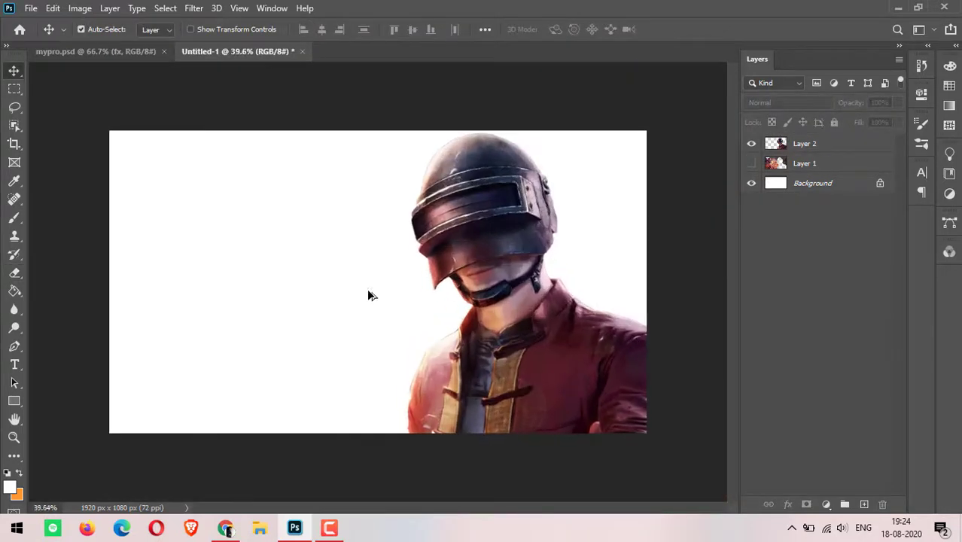
{"action": "left_click", "coordinate": [802, 166]}
{"action": "key", "text": "ctrl+z"}
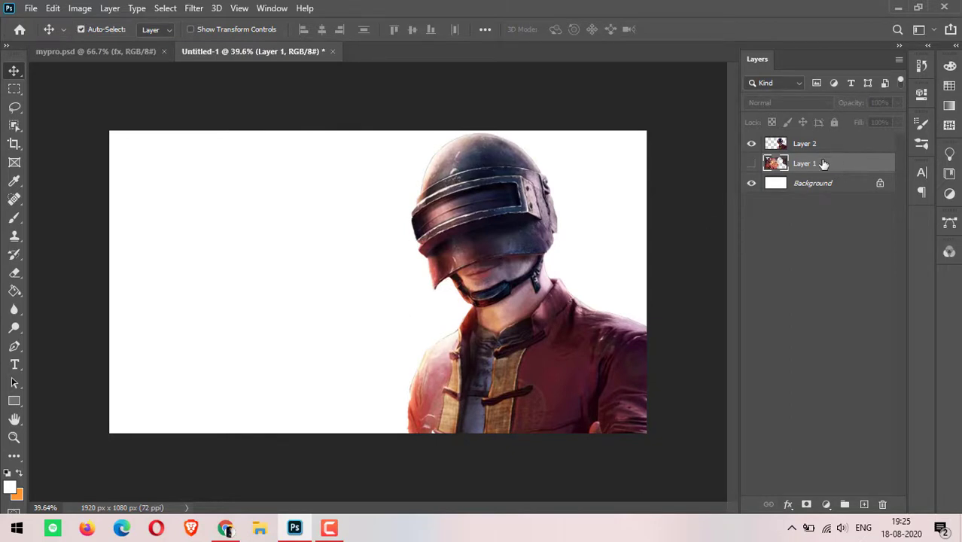
{"action": "left_click", "coordinate": [14, 273]}
- Erase background along the soldier's jacket edge, undoing a stray stroke
{"action": "scroll", "coordinate": [416, 382], "scroll_direction": "up", "scroll_amount": 3}
{"action": "scroll", "coordinate": [365, 406], "scroll_direction": "up", "scroll_amount": 4}
{"action": "left_click_drag", "start_coordinate": [373, 369], "coordinate": [365, 422]}
{"action": "key", "text": "ctrl+z"}
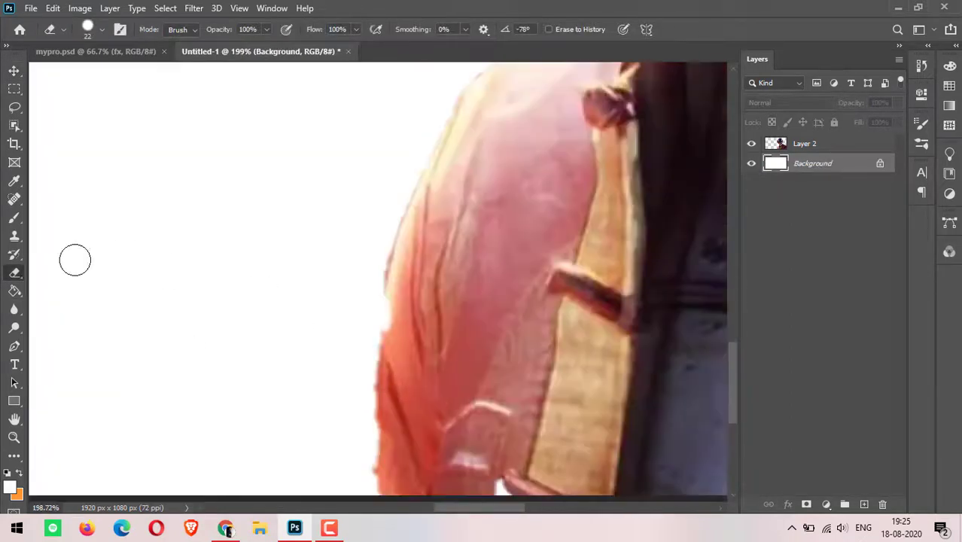
{"action": "key", "text": "alt+bracketright"}
{"action": "scroll", "coordinate": [376, 339], "scroll_direction": "down", "scroll_amount": 2}
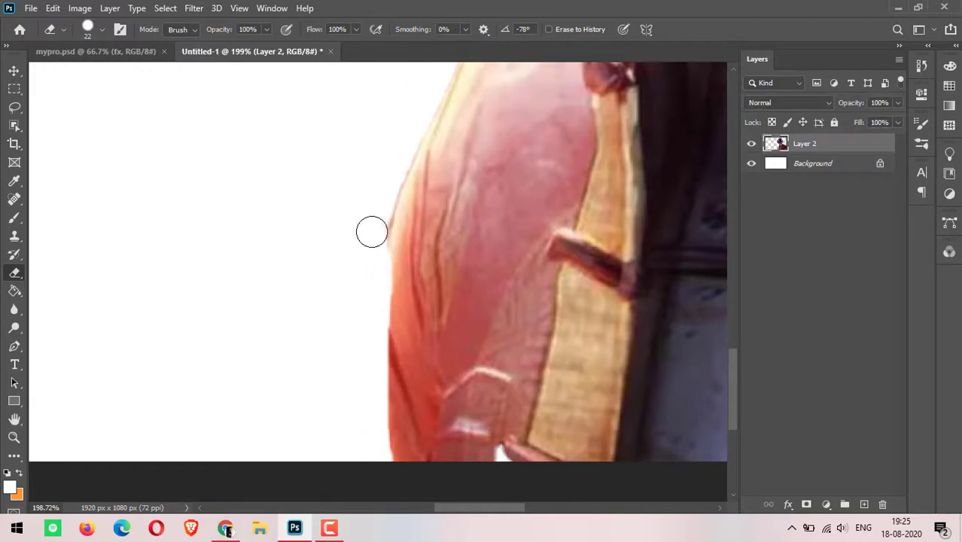
{"action": "scroll", "coordinate": [350, 351], "scroll_direction": "down", "scroll_amount": 5}
{"action": "scroll", "coordinate": [255, 361], "scroll_direction": "up", "scroll_amount": 1}
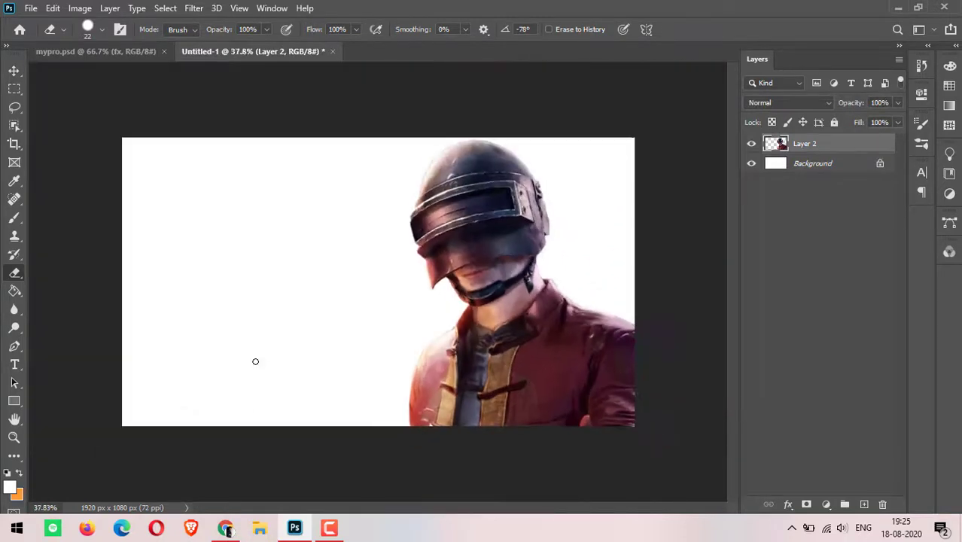
- Copy a Mad Max desert image from the browser and paste it in as Layer 3
{"action": "key", "text": "alt+Tab"}
{"action": "scroll", "coordinate": [384, 341], "scroll_direction": "down", "scroll_amount": 5}
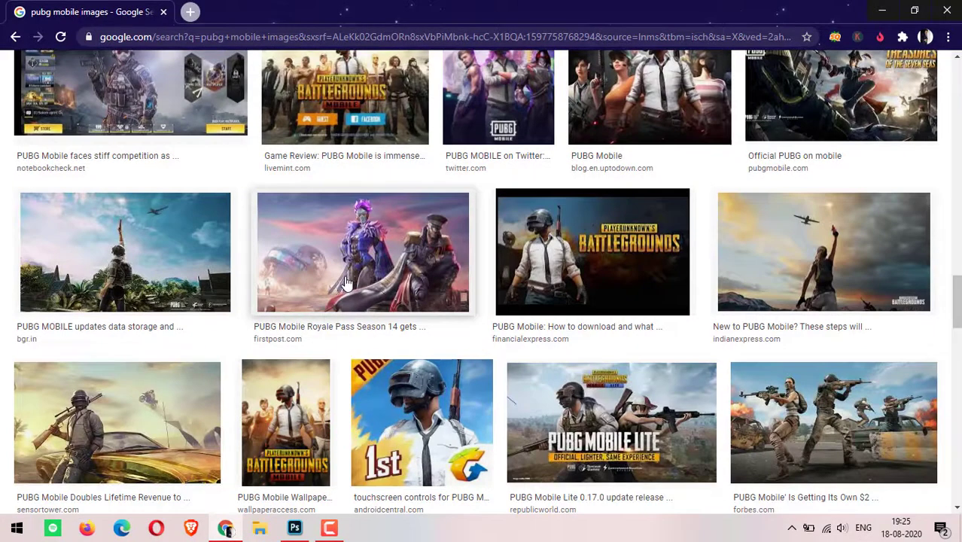
{"action": "left_click", "coordinate": [116, 421]}
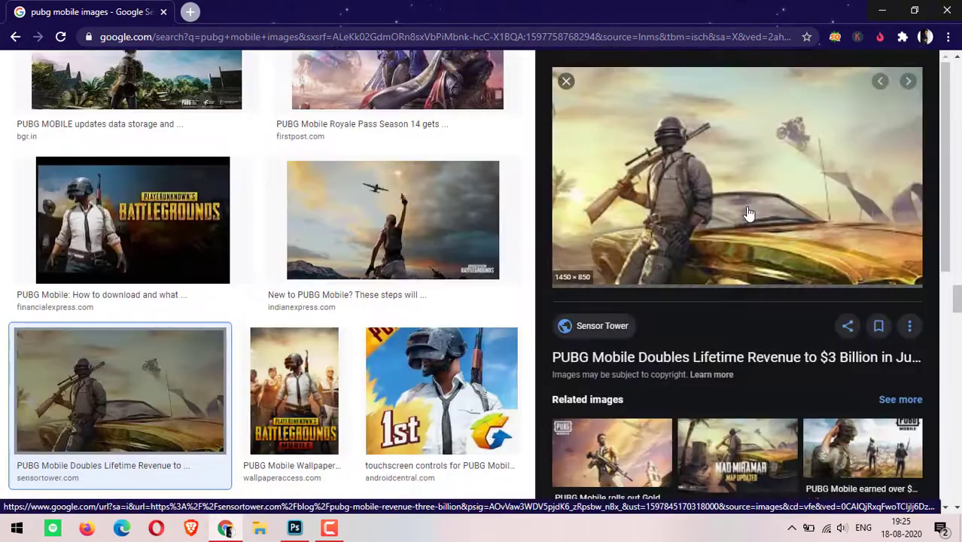
{"action": "scroll", "coordinate": [662, 317], "scroll_direction": "down", "scroll_amount": 5}
{"action": "left_click", "coordinate": [609, 145]}
{"action": "right_click", "coordinate": [642, 146]}
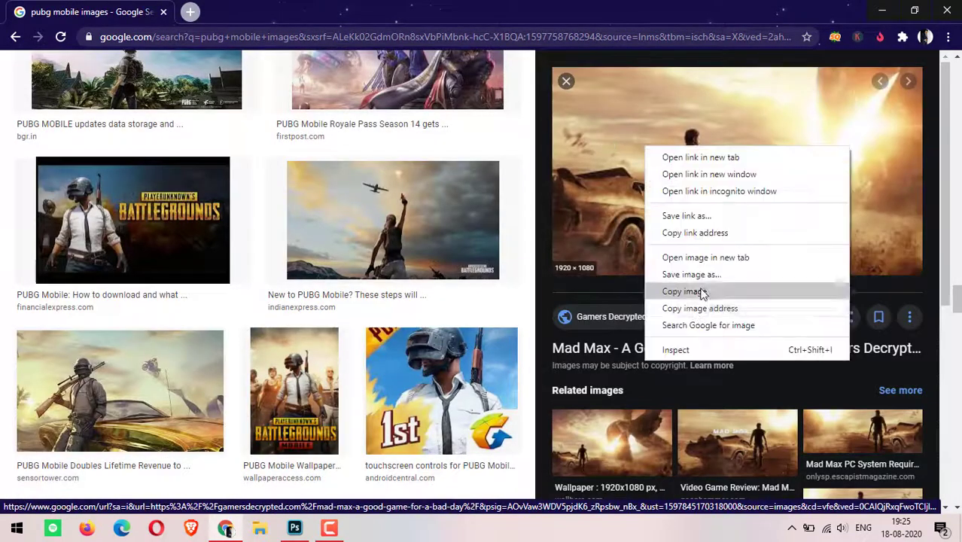
{"action": "left_click", "coordinate": [731, 291]}
{"action": "key", "text": "alt+Tab"}
{"action": "key", "text": "ctrl+v"}
- Commit the pasted desert scene and set the foreground colour to light orange
{"action": "key", "text": "ctrl+t"}
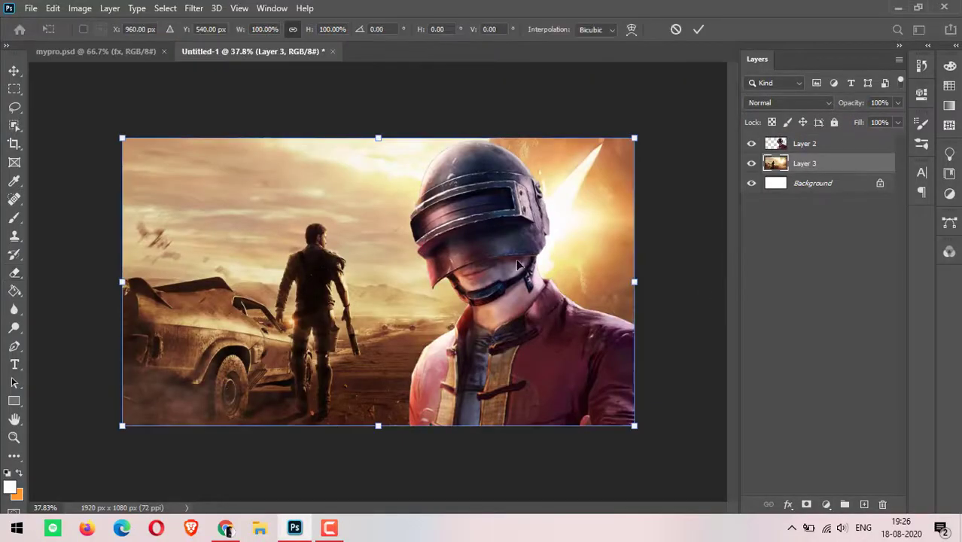
{"action": "key", "text": "Return"}
{"action": "scroll", "coordinate": [402, 209], "scroll_direction": "up", "scroll_amount": 1}
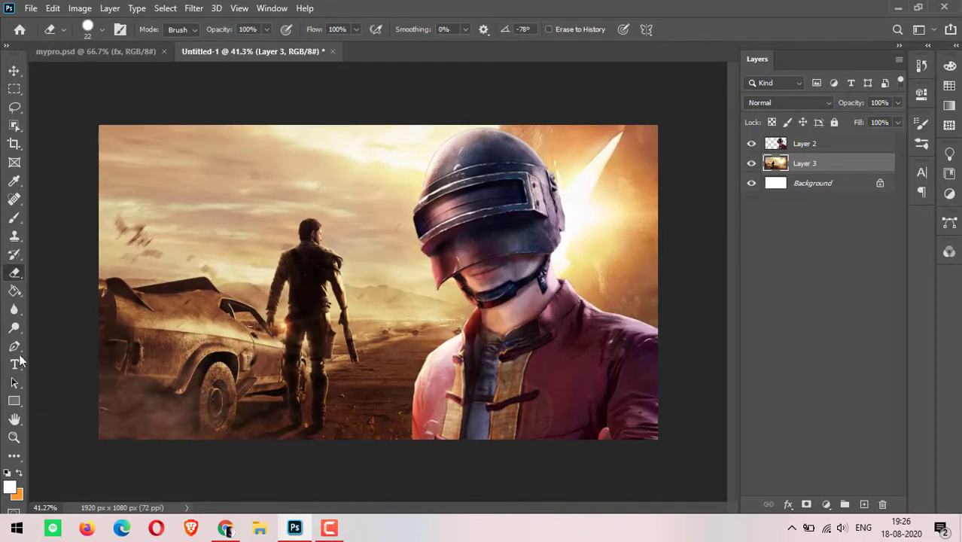
{"action": "left_click", "coordinate": [10, 487]}
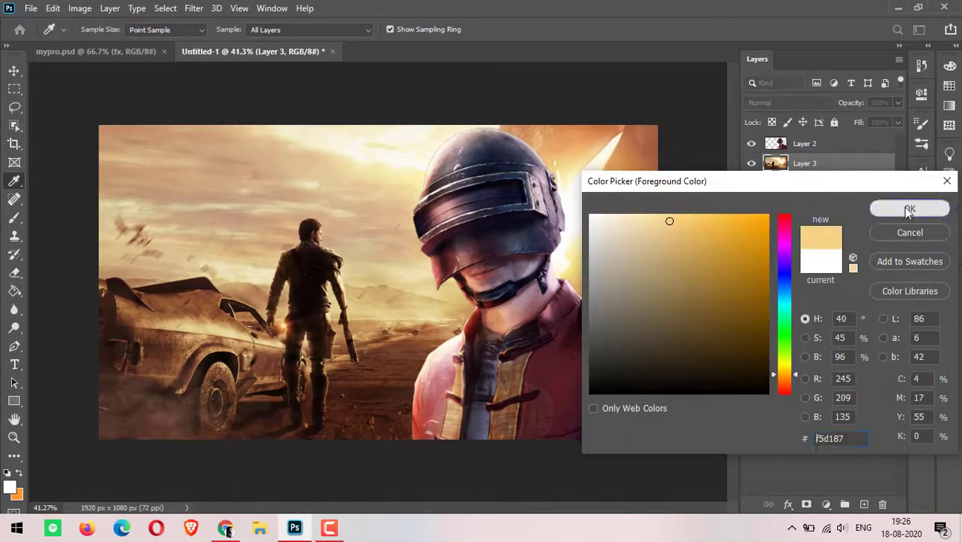
{"action": "left_click", "coordinate": [908, 212]}
- On a new layer, brush warm orange over the helmet and the character's side
{"action": "key", "text": "e"}
{"action": "left_click", "coordinate": [864, 504]}
{"action": "left_click", "coordinate": [14, 218]}
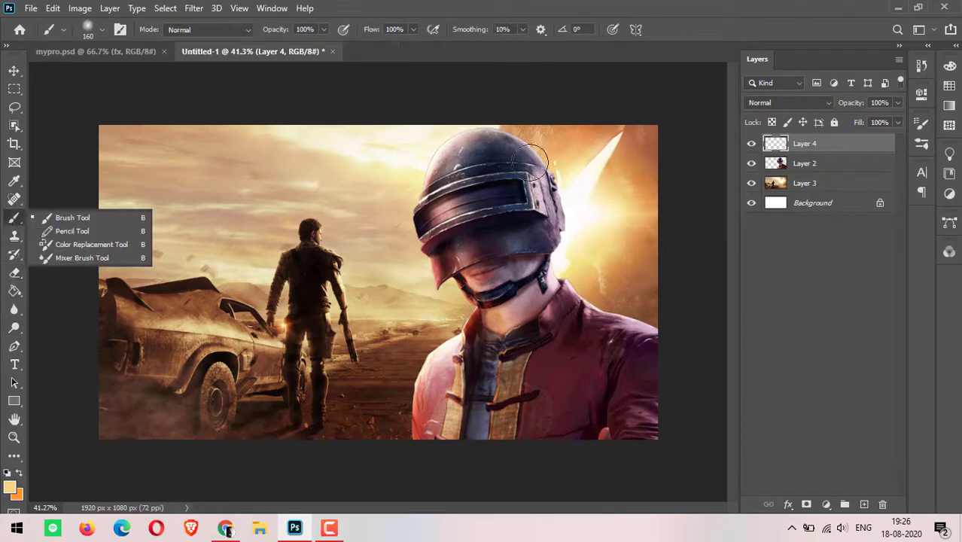
{"action": "left_click", "coordinate": [64, 215]}
{"action": "left_click_drag", "start_coordinate": [530, 128], "coordinate": [538, 297]}
{"action": "left_click_drag", "start_coordinate": [572, 263], "coordinate": [622, 312]}
- Clip the paint layer to the character layer and set it to Multiply
{"action": "left_click", "coordinate": [789, 102]}
{"action": "key", "text": "Escape"}
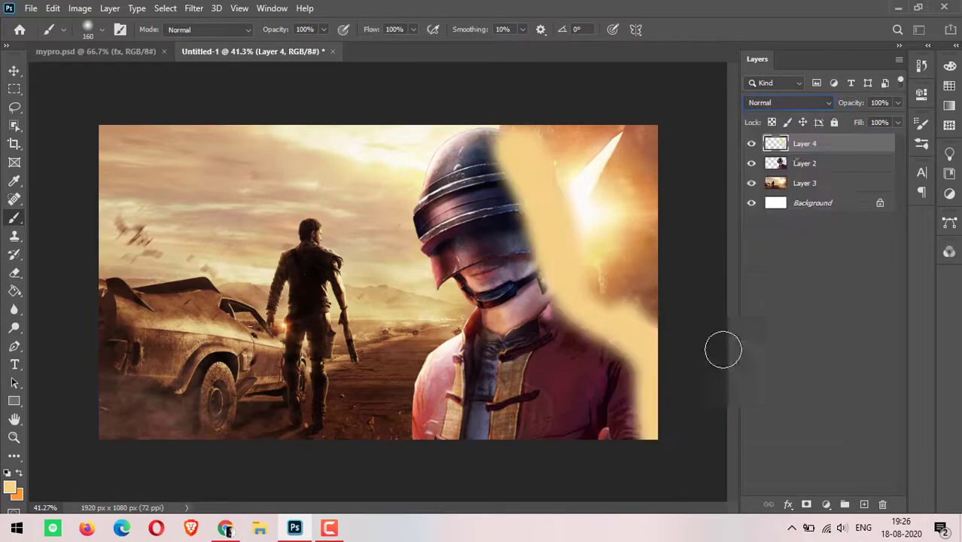
{"action": "right_click", "coordinate": [803, 226]}
{"action": "left_click", "coordinate": [652, 272]}
{"action": "left_click", "coordinate": [790, 102]}
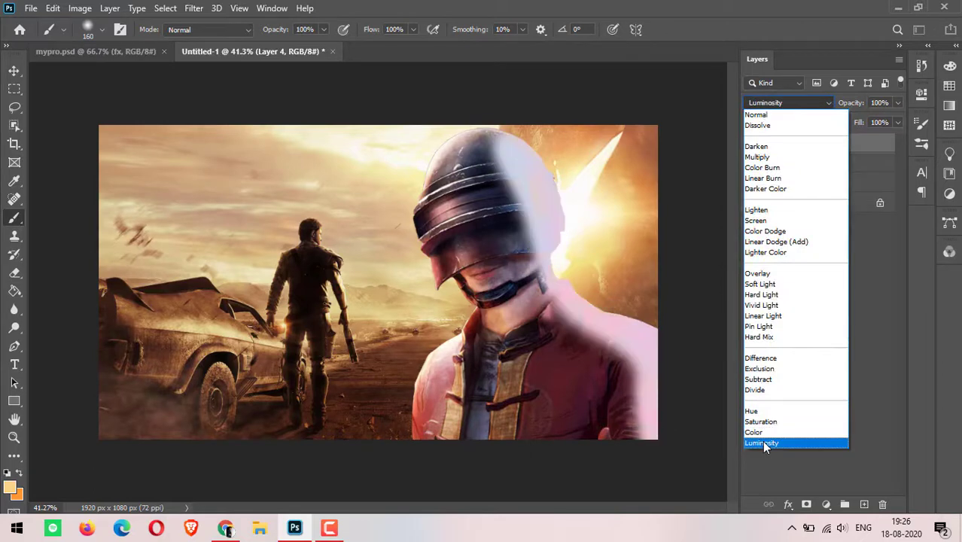
{"action": "left_click", "coordinate": [757, 157]}
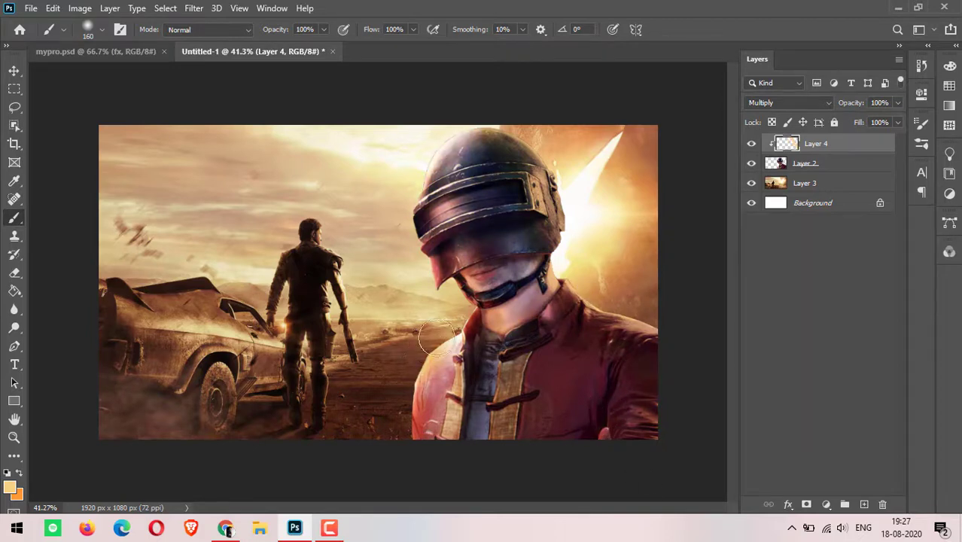
- Paint extra warm light along the jacket's left edge
{"action": "scroll", "coordinate": [416, 381], "scroll_direction": "down", "scroll_amount": 2}
{"action": "scroll", "coordinate": [340, 399], "scroll_direction": "up", "scroll_amount": 1}
{"action": "left_click_drag", "start_coordinate": [426, 422], "coordinate": [435, 342]}
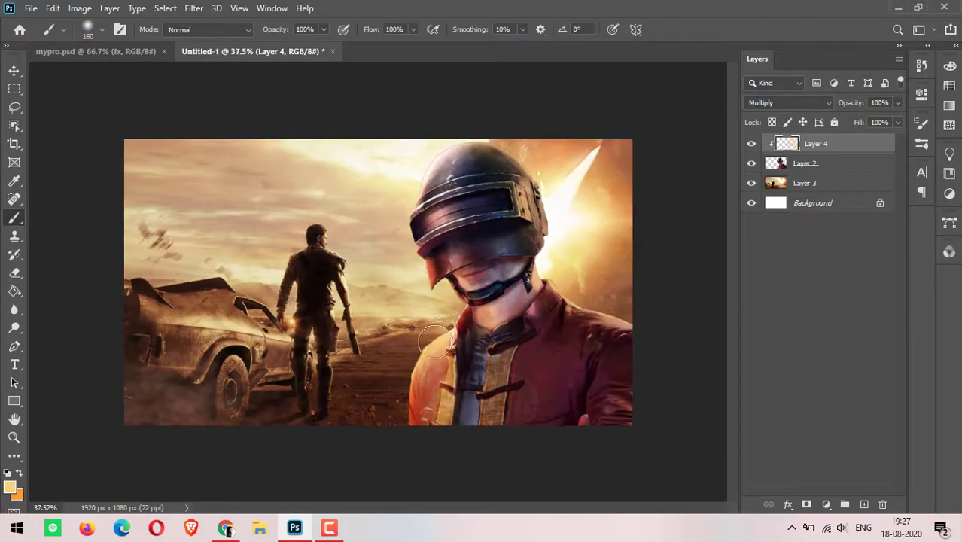
{"action": "scroll", "coordinate": [629, 390], "scroll_direction": "down", "scroll_amount": 2}
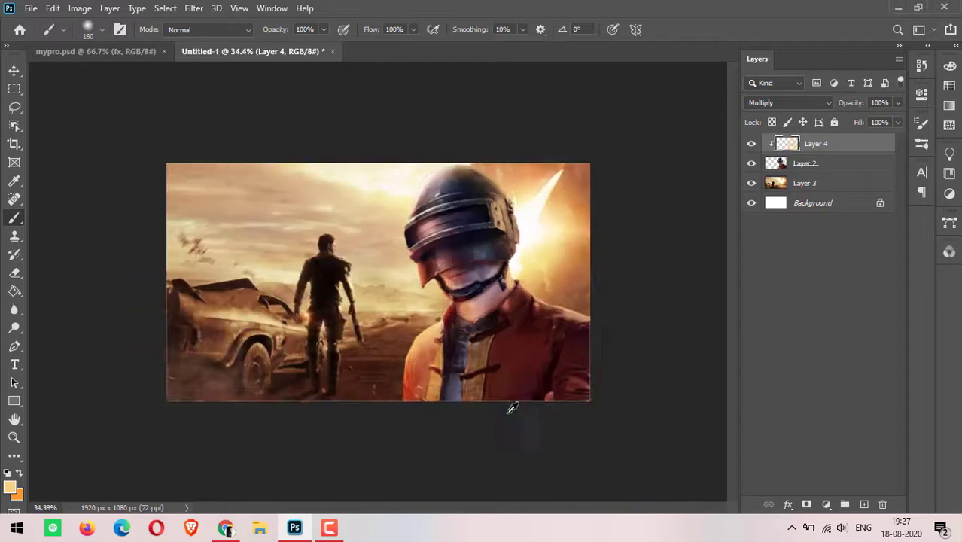
{"action": "scroll", "coordinate": [511, 404], "scroll_direction": "up", "scroll_amount": 2}
- Apply a Gaussian Blur to the desert background layer, Layer 3
{"action": "left_click", "coordinate": [804, 189]}
{"action": "left_click", "coordinate": [193, 8]}
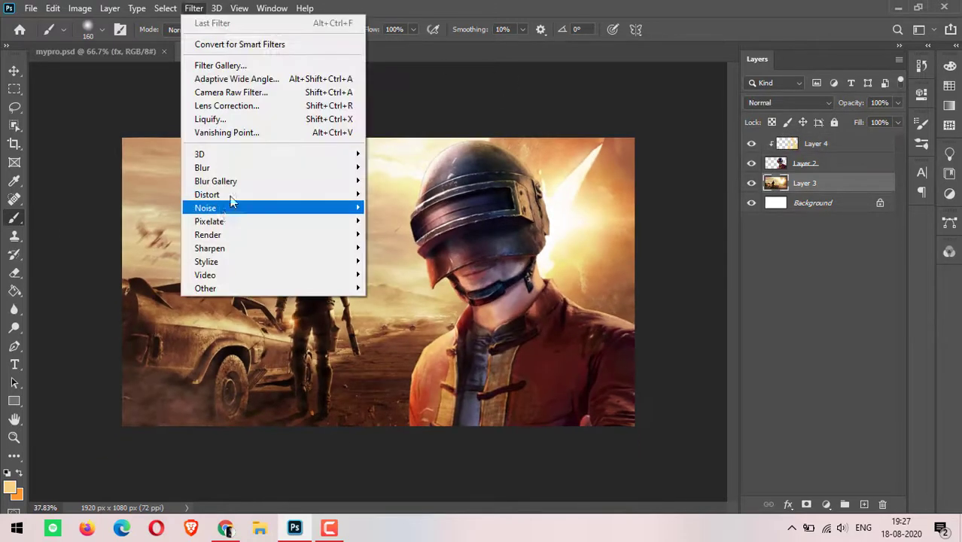
{"action": "left_click", "coordinate": [407, 220]}
{"action": "left_click_drag", "start_coordinate": [592, 311], "coordinate": [601, 311]}
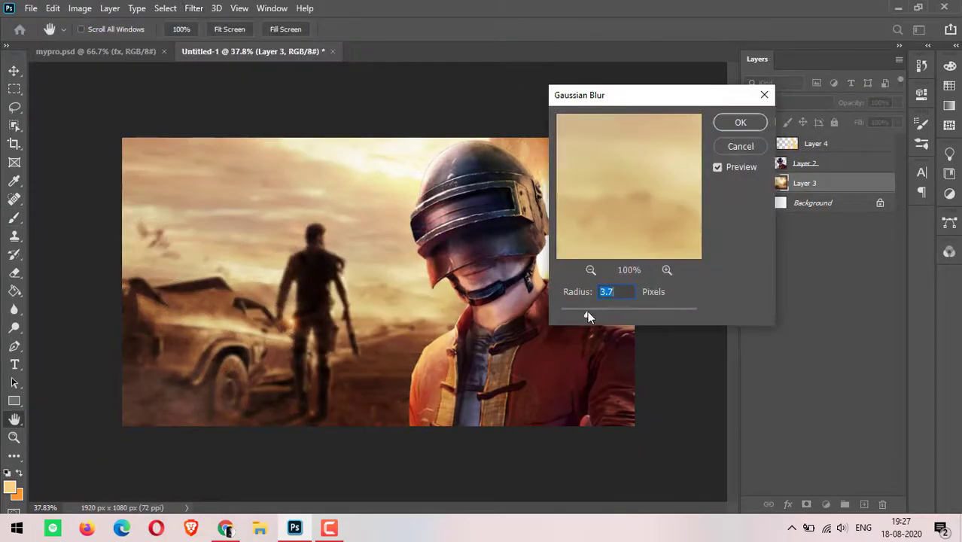
{"action": "key", "text": "Return"}
- Group Layer 2 and Layer 4 into a folder named Character
{"action": "key", "text": "b"}
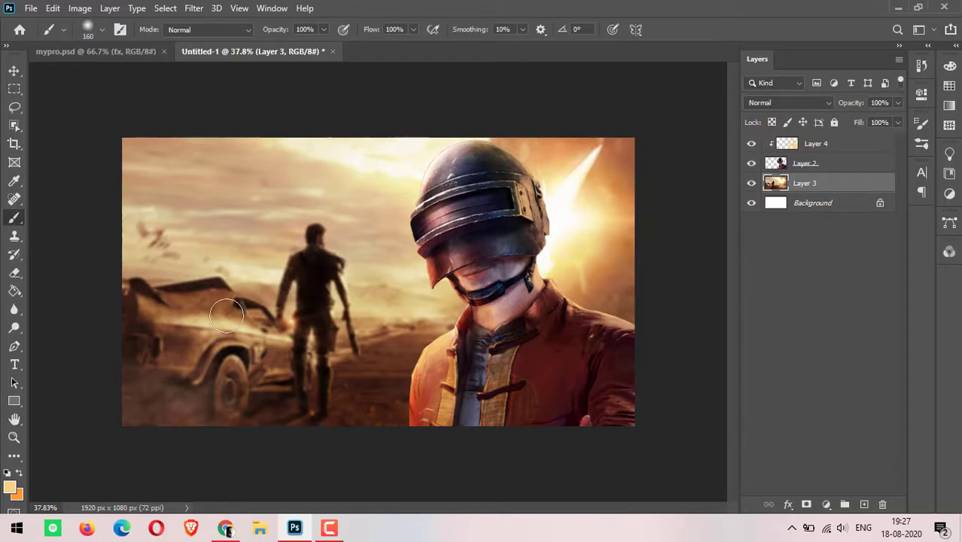
{"action": "scroll", "coordinate": [273, 320], "scroll_direction": "up", "scroll_amount": 1}
{"action": "left_click", "coordinate": [805, 163]}
{"action": "left_click", "coordinate": [821, 143], "text": "shift"}
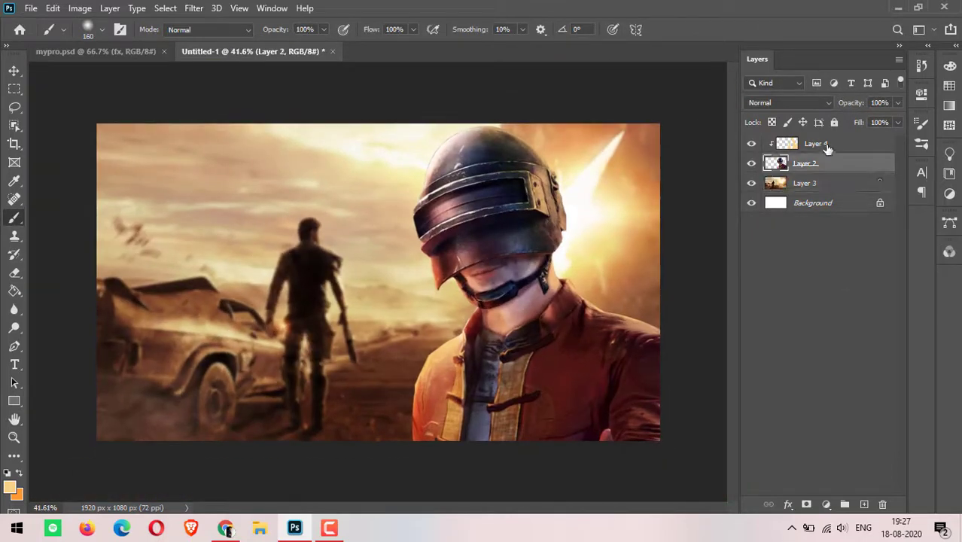
{"action": "key", "text": "ctrl+g"}
{"action": "double_click", "coordinate": [805, 143]}
{"action": "type", "text": "Character"}
- Sample an orange-red from the jacket and fill a new layer over the desert
{"action": "left_click", "coordinate": [813, 162]}
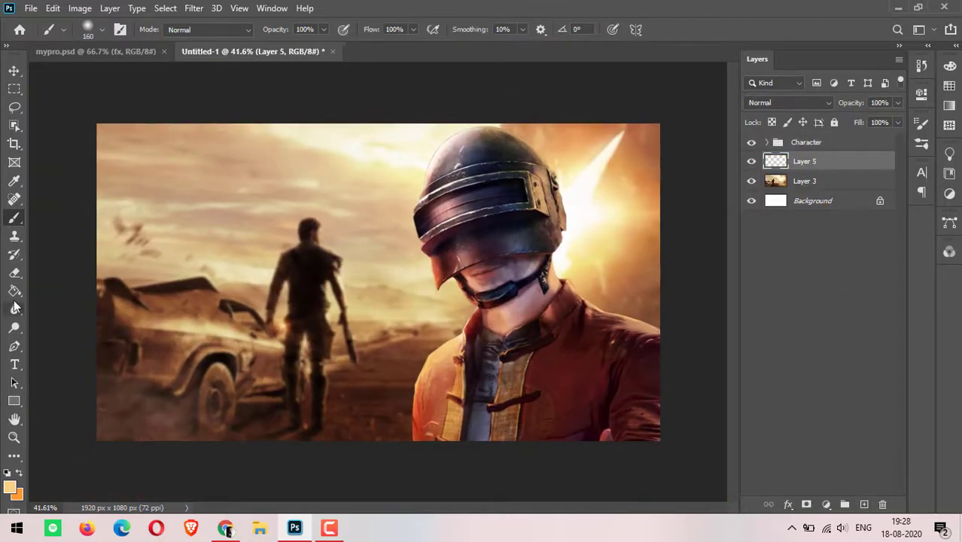
{"action": "left_click", "coordinate": [16, 493]}
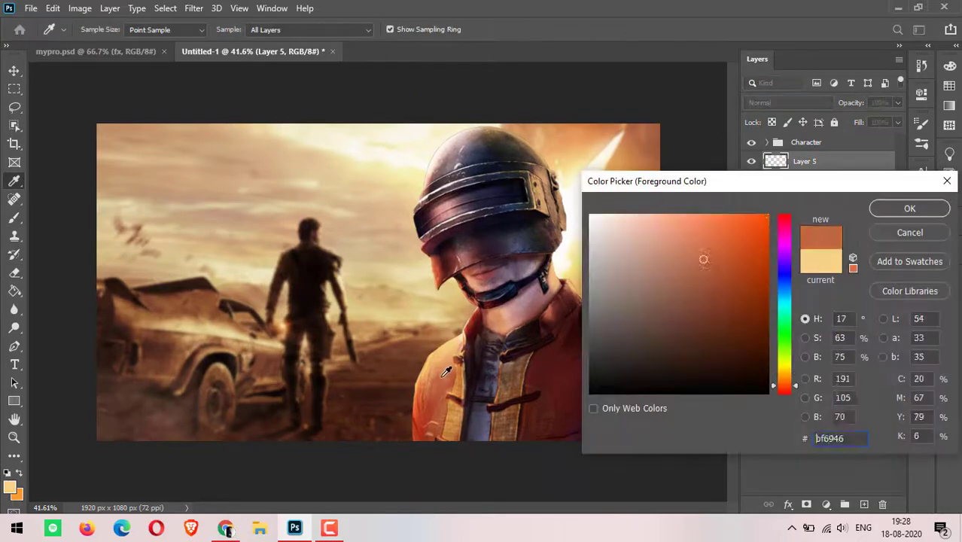
{"action": "left_click", "coordinate": [462, 275]}
{"action": "key", "text": "Return"}
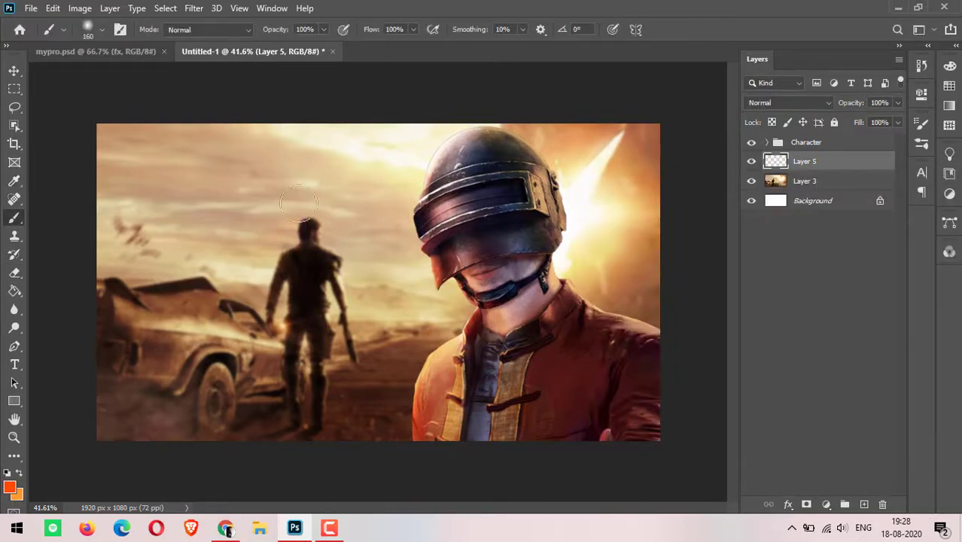
{"action": "left_click", "coordinate": [15, 291]}
{"action": "left_click", "coordinate": [376, 226]}
- Set the fill layer's blend mode to Hue and clip it to the desert layer
{"action": "left_click", "coordinate": [791, 103]}
{"action": "left_click", "coordinate": [792, 415]}
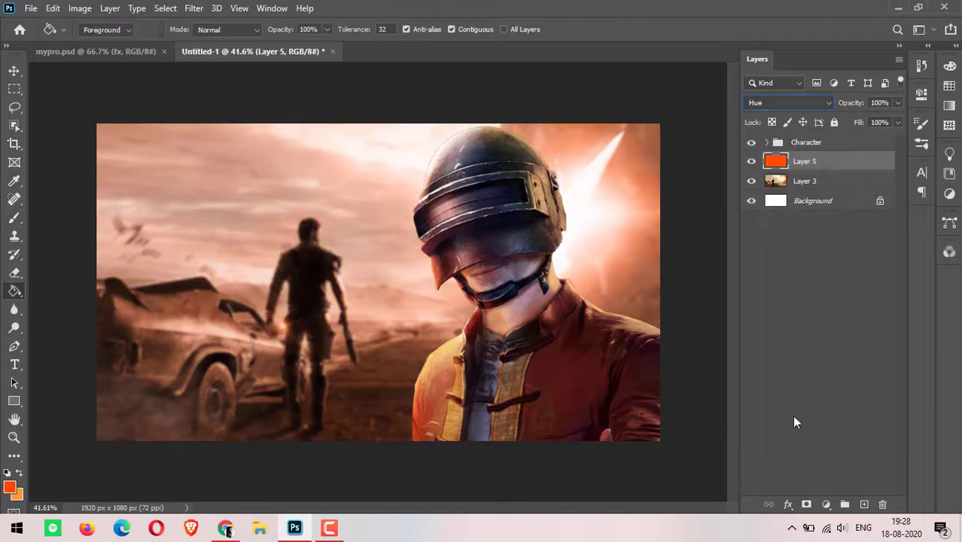
{"action": "right_click", "coordinate": [827, 161]}
{"action": "left_click", "coordinate": [686, 270]}
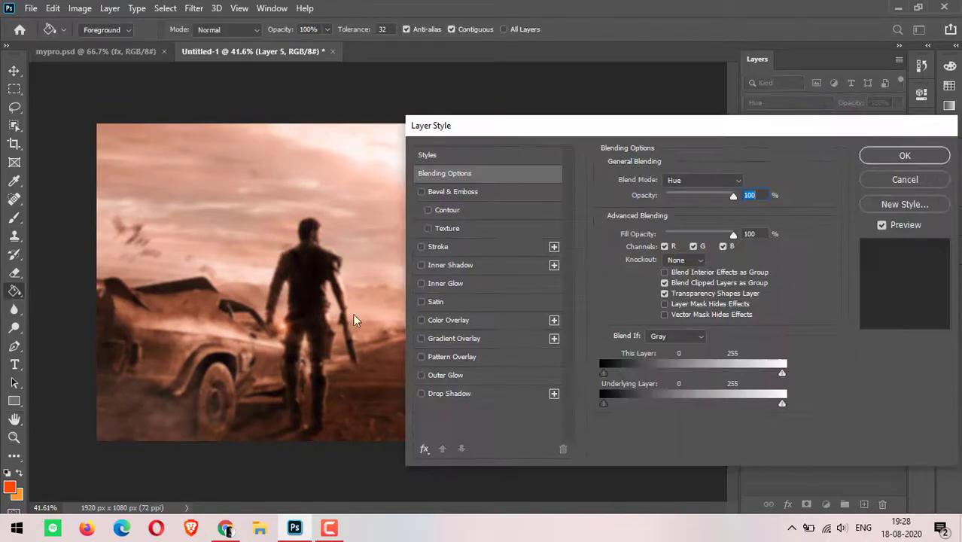
- Refill the Hue tint layer with pink
{"action": "left_click", "coordinate": [9, 488]}
{"action": "left_click", "coordinate": [662, 263]}
{"action": "left_click", "coordinate": [909, 205]}
{"action": "left_click", "coordinate": [334, 300]}
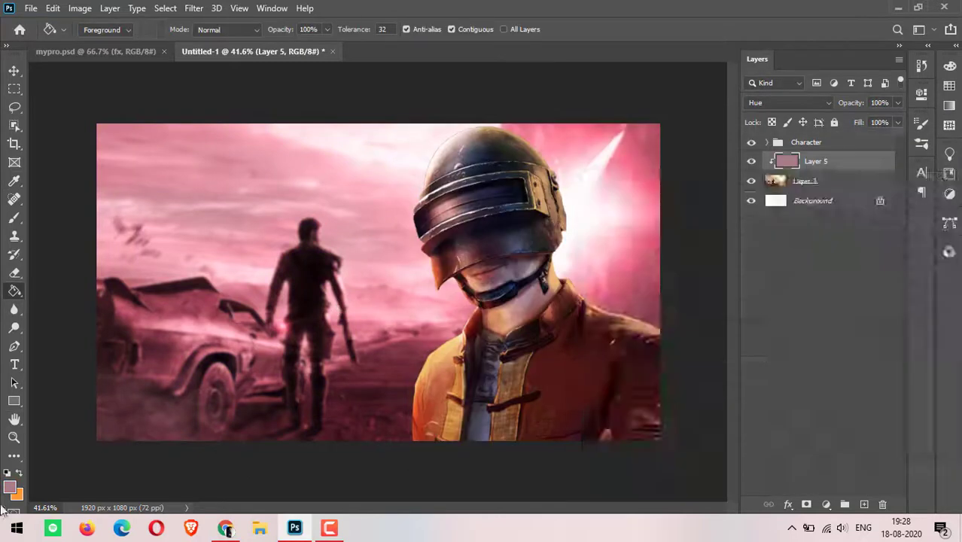
- Refill the tint with warm orange, then delete the tint layer
{"action": "left_click", "coordinate": [9, 488]}
{"action": "left_click", "coordinate": [784, 377]}
{"action": "left_click", "coordinate": [692, 221]}
{"action": "left_click", "coordinate": [909, 206]}
{"action": "left_click", "coordinate": [241, 252]}
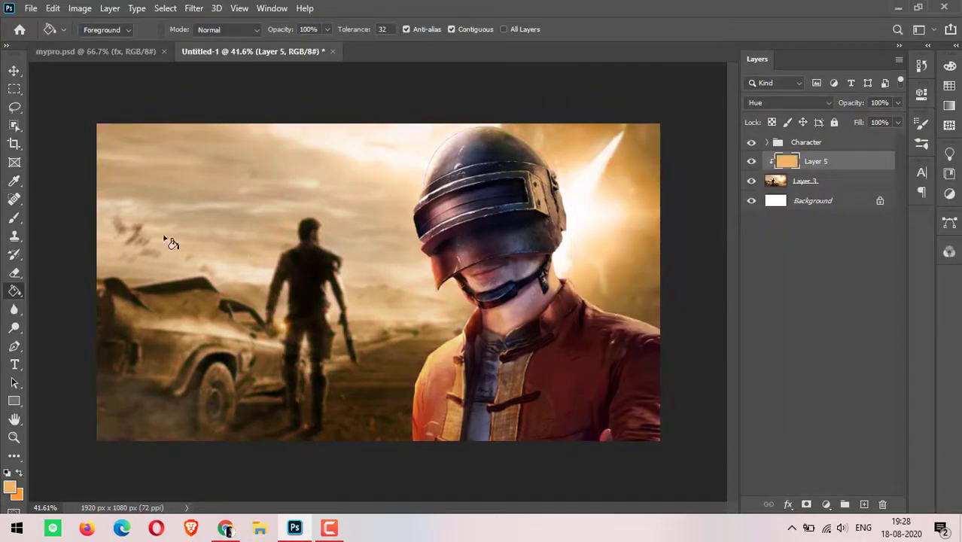
{"action": "left_click", "coordinate": [14, 70]}
{"action": "key", "text": "Delete"}
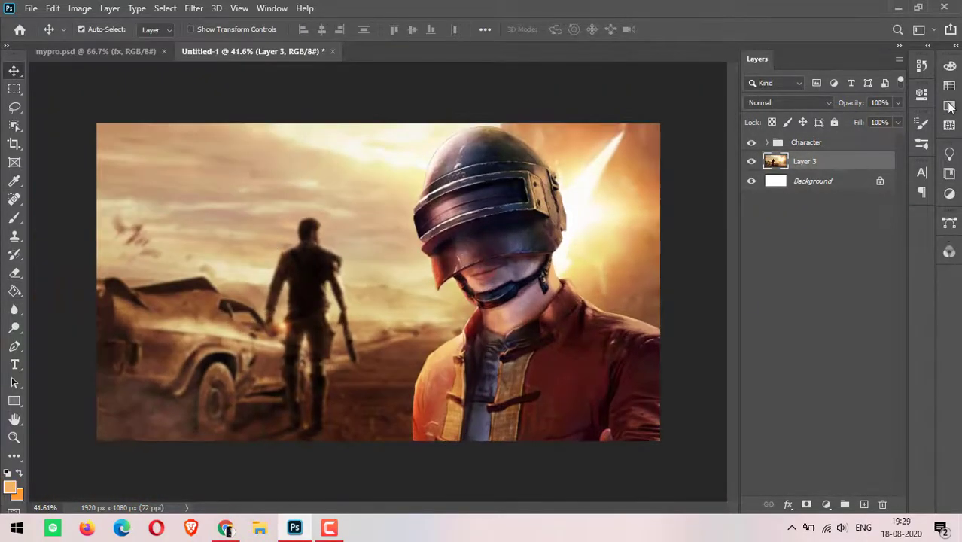
- Add a Brightness/Contrast adjustment with brightness 34 and contrast 73
{"action": "left_click", "coordinate": [949, 193]}
{"action": "left_click", "coordinate": [711, 181]}
{"action": "left_click_drag", "start_coordinate": [804, 175], "coordinate": [829, 176]}
{"action": "mouse_move", "coordinate": [776, 201]}
{"action": "left_mouse_down"}
{"action": "mouse_move", "coordinate": [766, 204]}
{"action": "mouse_move", "coordinate": [868, 208]}
{"action": "mouse_move", "coordinate": [882, 241]}
{"action": "mouse_move", "coordinate": [808, 238]}
{"action": "left_mouse_up"}
- Add a Levels adjustment with the black point nudged slightly
{"action": "left_click", "coordinate": [949, 194]}
{"action": "left_click", "coordinate": [728, 183]}
{"action": "left_click_drag", "start_coordinate": [736, 238], "coordinate": [745, 239]}
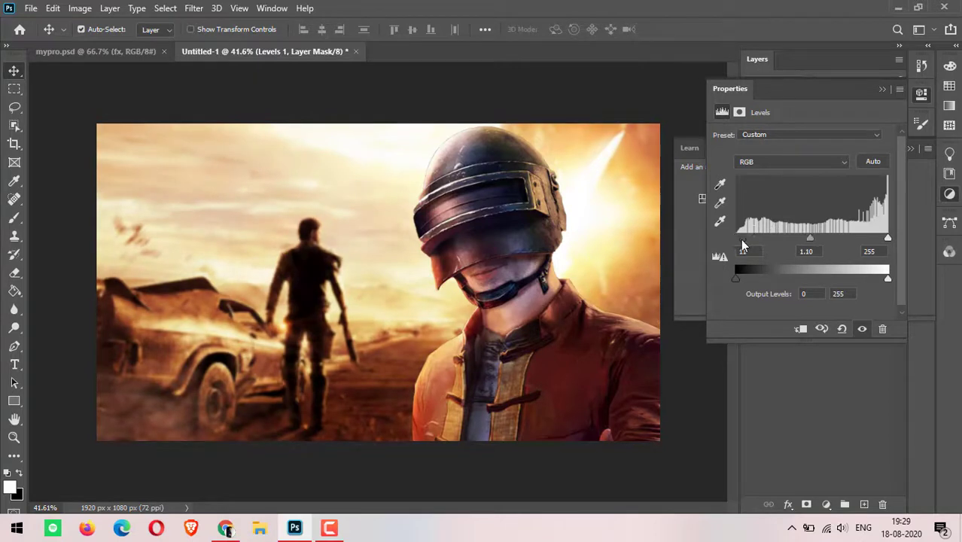
- Add an Exposure adjustment set to -0.17
{"action": "left_click", "coordinate": [950, 193]}
{"action": "left_click", "coordinate": [761, 183]}
{"action": "left_click_drag", "start_coordinate": [801, 172], "coordinate": [799, 171]}
{"action": "mouse_move", "coordinate": [801, 198]}
{"action": "left_mouse_down"}
{"action": "mouse_move", "coordinate": [784, 197]}
{"action": "mouse_move", "coordinate": [801, 195]}
{"action": "mouse_move", "coordinate": [814, 228]}
{"action": "left_mouse_up"}
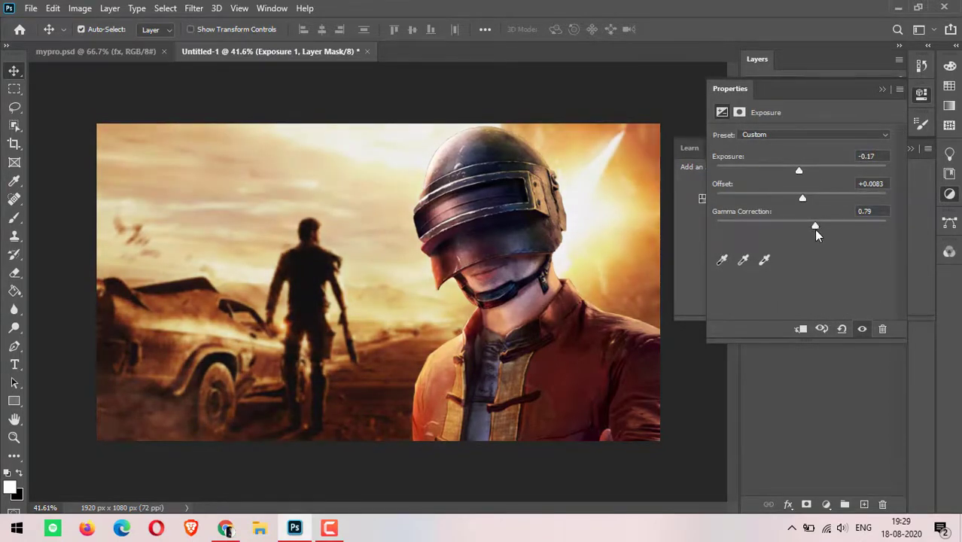
- Add a Hue/Saturation adjustment with a slight hue shift, plus a Channel Mixer adjustment
{"action": "left_click", "coordinate": [950, 194]}
{"action": "left_click", "coordinate": [728, 198]}
{"action": "mouse_move", "coordinate": [802, 189]}
{"action": "left_mouse_down"}
{"action": "mouse_move", "coordinate": [749, 192]}
{"action": "mouse_move", "coordinate": [783, 194]}
{"action": "mouse_move", "coordinate": [806, 245]}
{"action": "mouse_move", "coordinate": [796, 190]}
{"action": "left_mouse_up"}
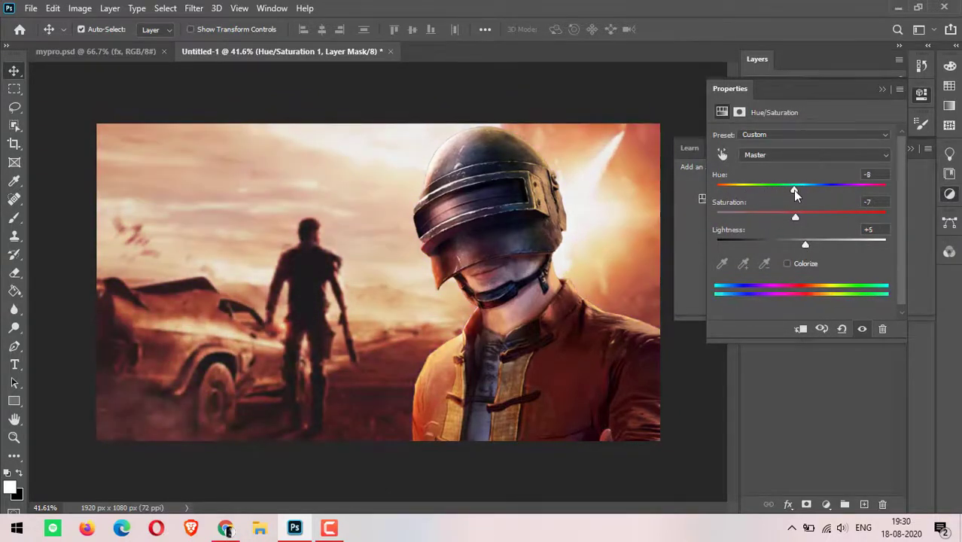
{"action": "left_click", "coordinate": [881, 91]}
{"action": "left_click", "coordinate": [774, 200]}
{"action": "left_click", "coordinate": [881, 90]}
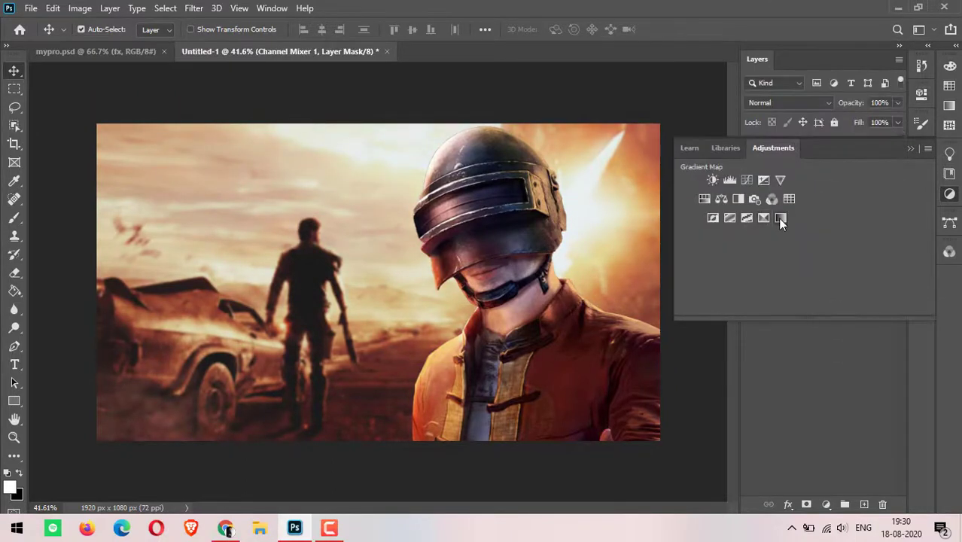
- Try a Gradient Map with an extra colour stop at 20%, then delete it
{"action": "left_click", "coordinate": [778, 217]}
{"action": "left_click", "coordinate": [764, 136]}
{"action": "key", "text": "Escape"}
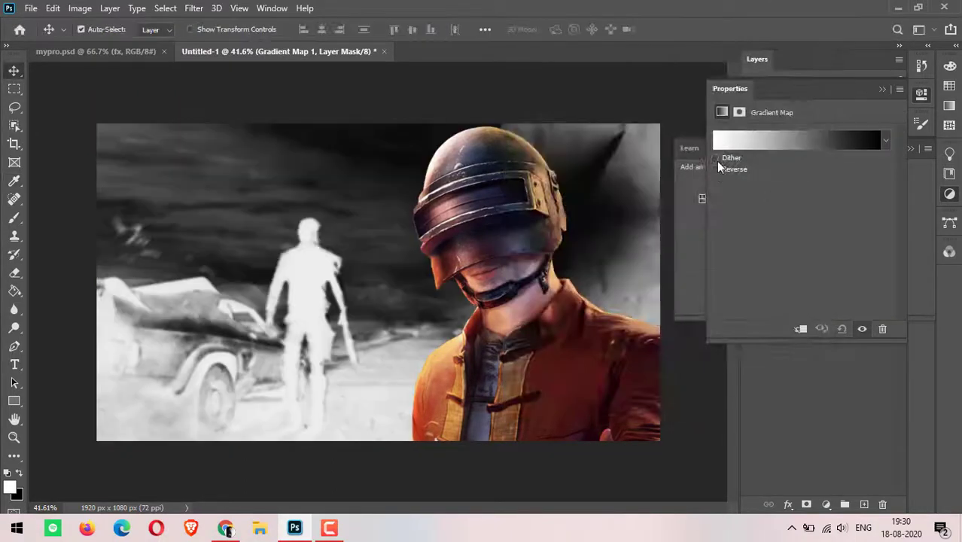
{"action": "left_click", "coordinate": [783, 141]}
{"action": "left_click", "coordinate": [579, 323]}
{"action": "mouse_move", "coordinate": [580, 323]}
{"action": "left_mouse_down"}
{"action": "mouse_move", "coordinate": [691, 325]}
{"action": "mouse_move", "coordinate": [691, 314]}
{"action": "mouse_move", "coordinate": [595, 321]}
{"action": "left_mouse_up"}
{"action": "key", "text": "Return"}
{"action": "left_click", "coordinate": [883, 328]}
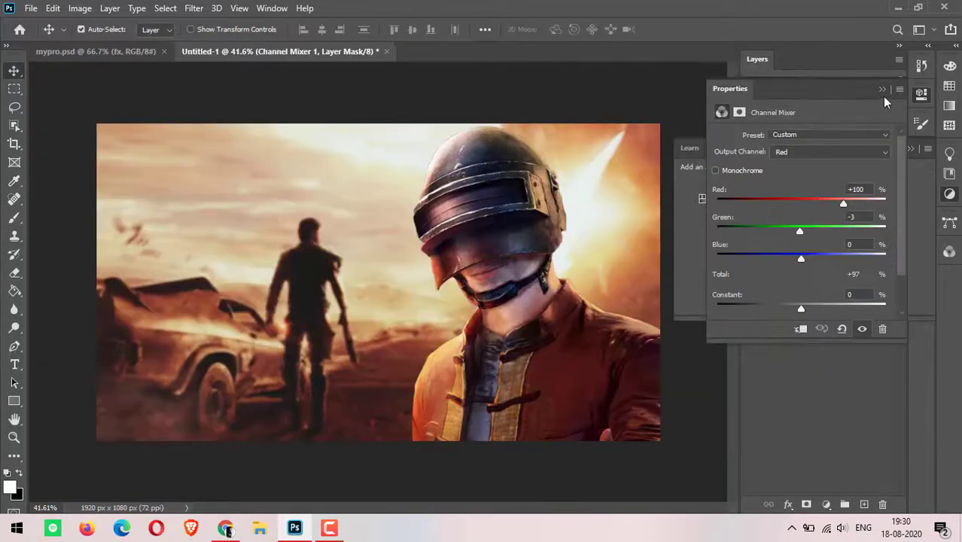
- Add a second Exposure adjustment and group all adjustments with the desert layer
{"action": "left_click", "coordinate": [882, 89]}
{"action": "left_click", "coordinate": [770, 183]}
{"action": "left_click", "coordinate": [679, 219]}
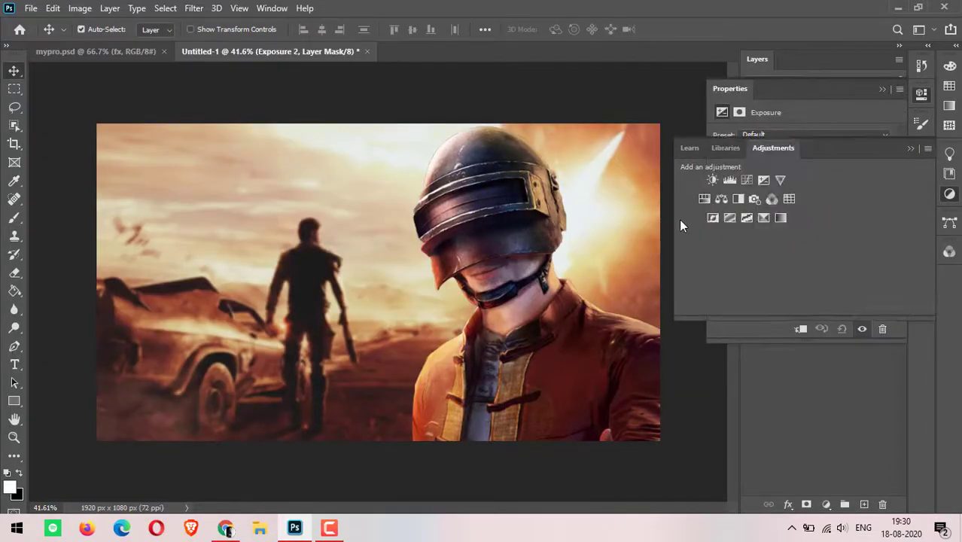
{"action": "left_click", "coordinate": [880, 92]}
{"action": "left_click", "coordinate": [831, 286], "text": "shift"}
{"action": "key", "text": "ctrl+g"}
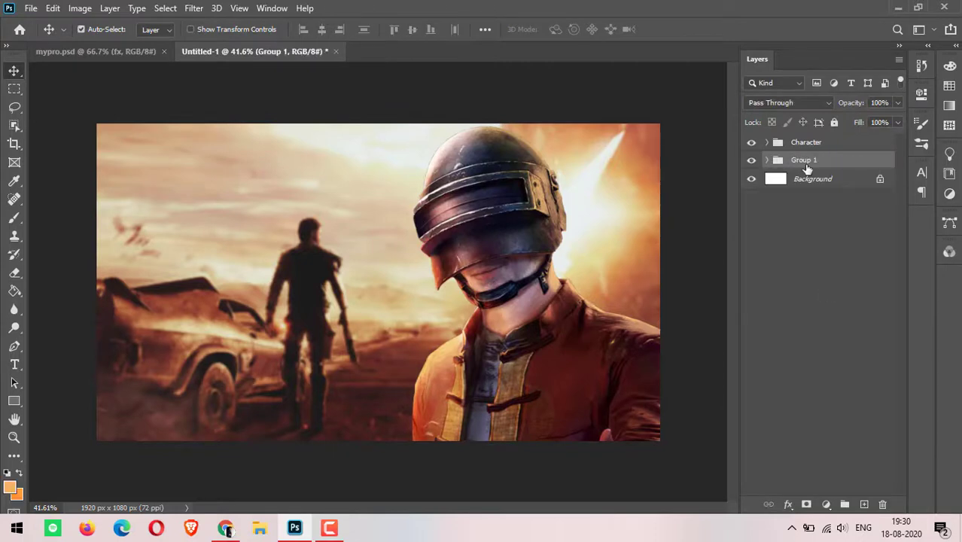
- Preview effect layers in mypro.psd and copy killoxs into Untitled-1 above Layer 3
{"action": "scroll", "coordinate": [383, 239], "scroll_direction": "up", "scroll_amount": 1}
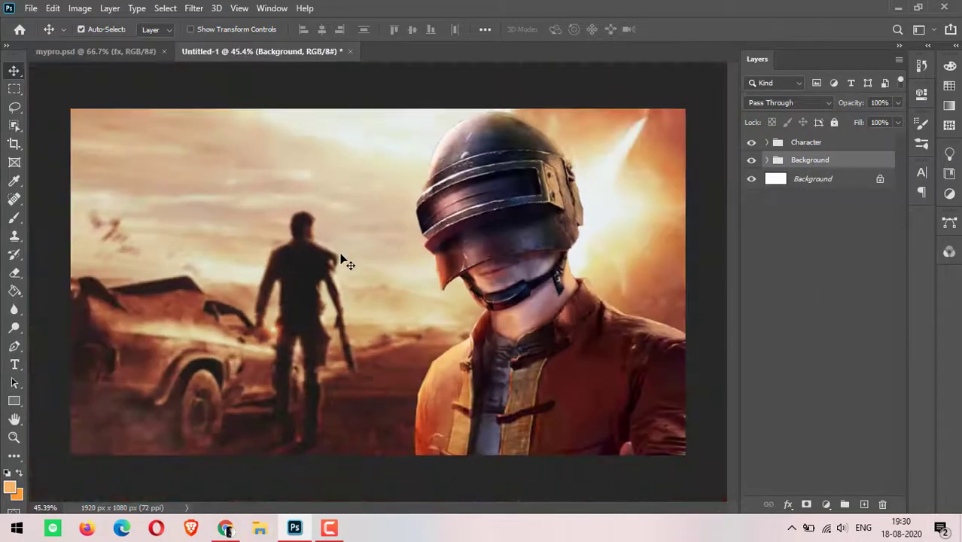
{"action": "left_click", "coordinate": [90, 52]}
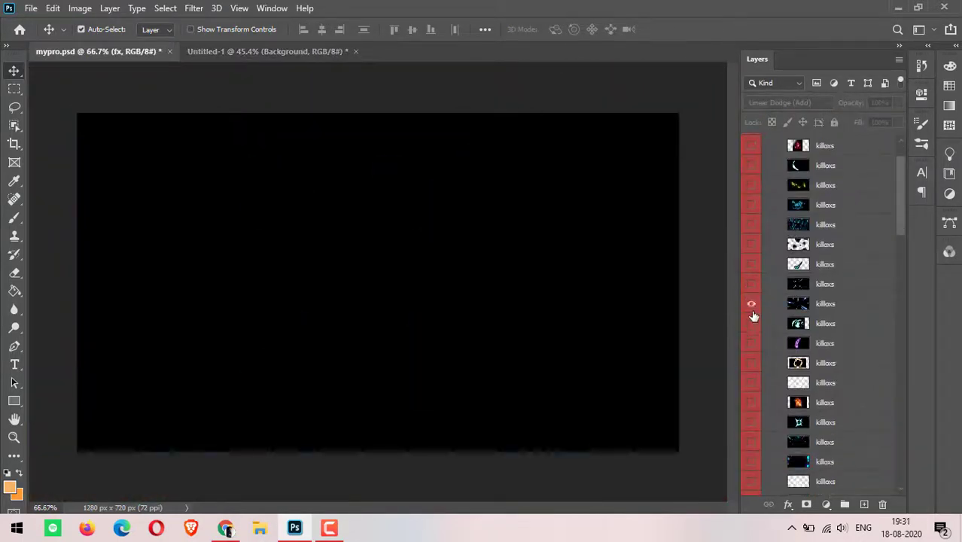
{"action": "left_click", "coordinate": [753, 316]}
{"action": "scroll", "coordinate": [745, 331], "scroll_direction": "down", "scroll_amount": 2}
{"action": "left_click", "coordinate": [752, 356]}
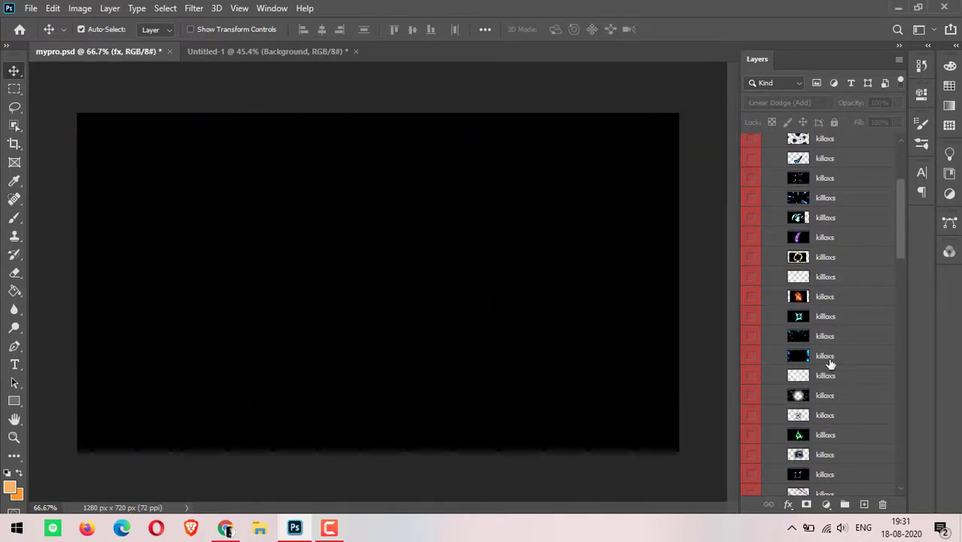
{"action": "left_click_drag", "start_coordinate": [828, 355], "coordinate": [842, 307]}
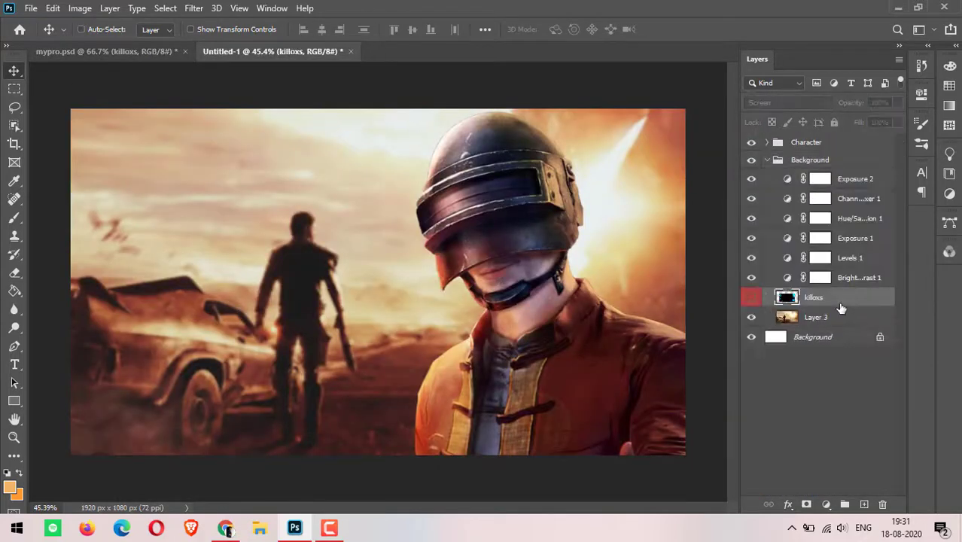
- Stretch the visible killoxs streaks over the whole canvas and place them atop the Background group
{"action": "left_click", "coordinate": [752, 298]}
{"action": "key", "text": "ctrl+t"}
{"action": "mouse_move", "coordinate": [534, 370]}
{"action": "left_mouse_down"}
{"action": "mouse_move", "coordinate": [634, 444]}
{"action": "mouse_move", "coordinate": [684, 456]}
{"action": "left_mouse_up"}
{"action": "key", "text": "Return"}
{"action": "left_click_drag", "start_coordinate": [813, 297], "coordinate": [815, 178]}
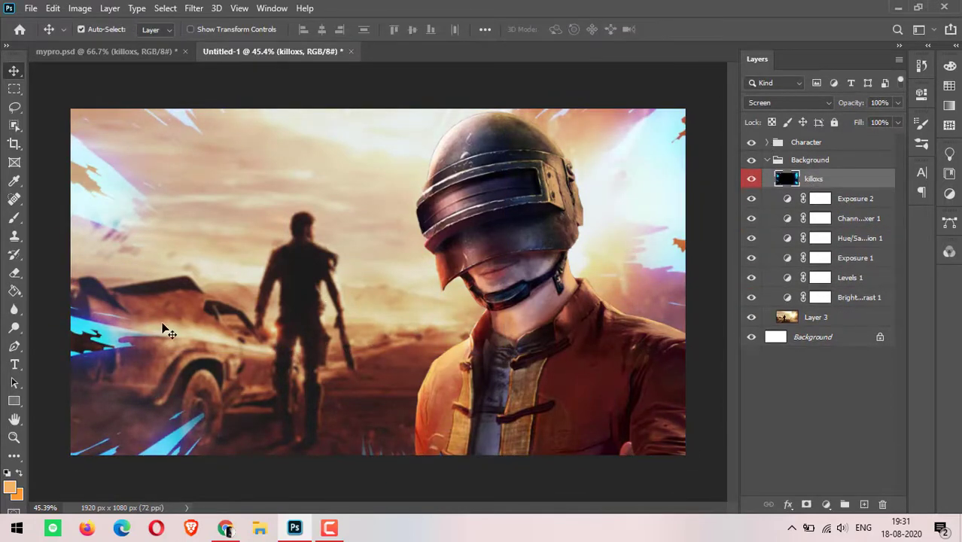
- Save the Mad Max wallpaper image to disk as images.jfif
{"action": "scroll", "coordinate": [745, 383], "scroll_direction": "down", "scroll_amount": 5}
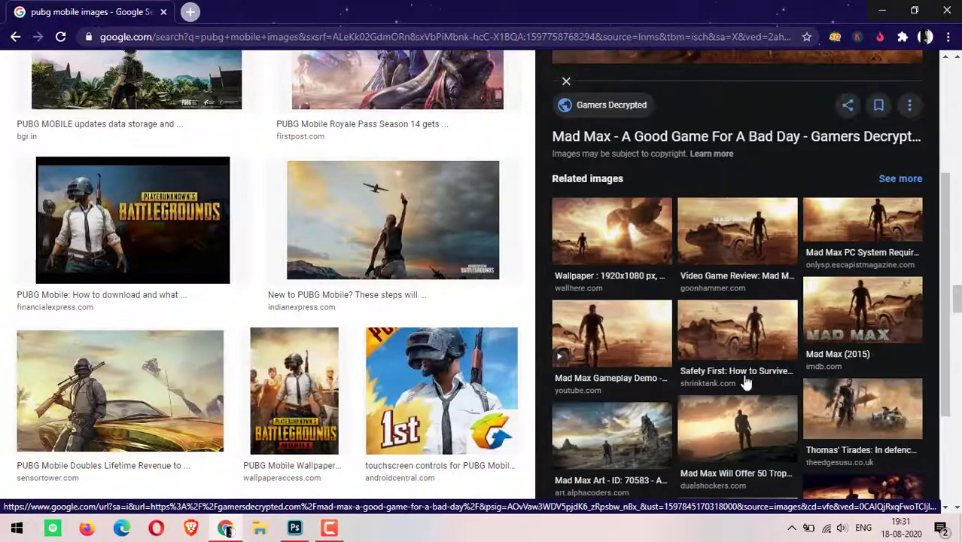
{"action": "left_click", "coordinate": [611, 237]}
{"action": "right_click", "coordinate": [722, 159]}
{"action": "left_click", "coordinate": [762, 291]}
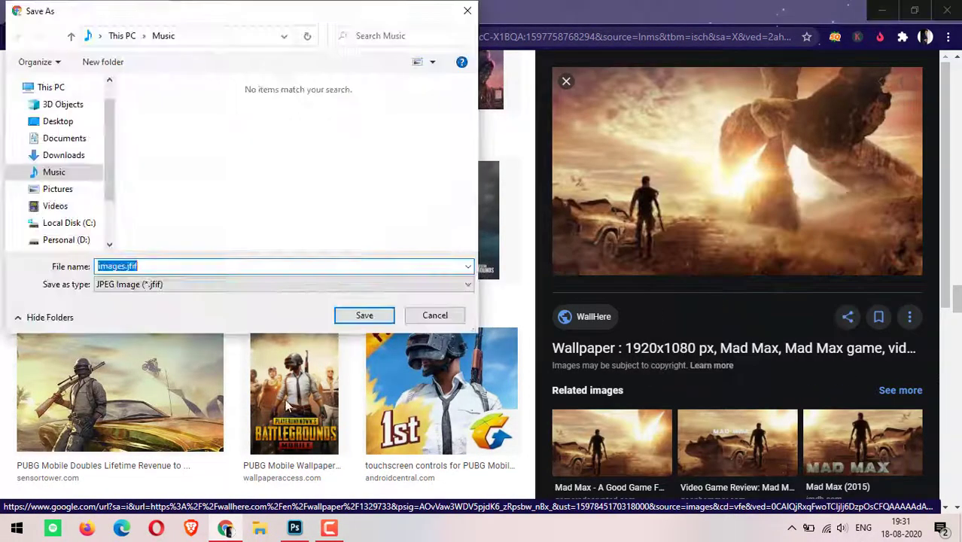
{"action": "key", "text": "Return"}
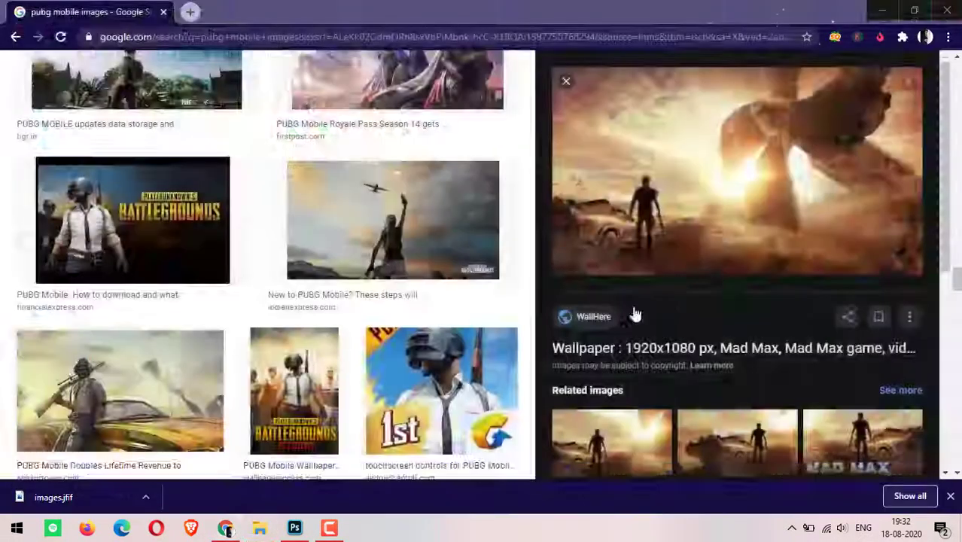
- Open the wallpaper's wallhere source page and try saving the full image
{"action": "left_click", "coordinate": [635, 315]}
{"action": "left_click", "coordinate": [270, 11]}
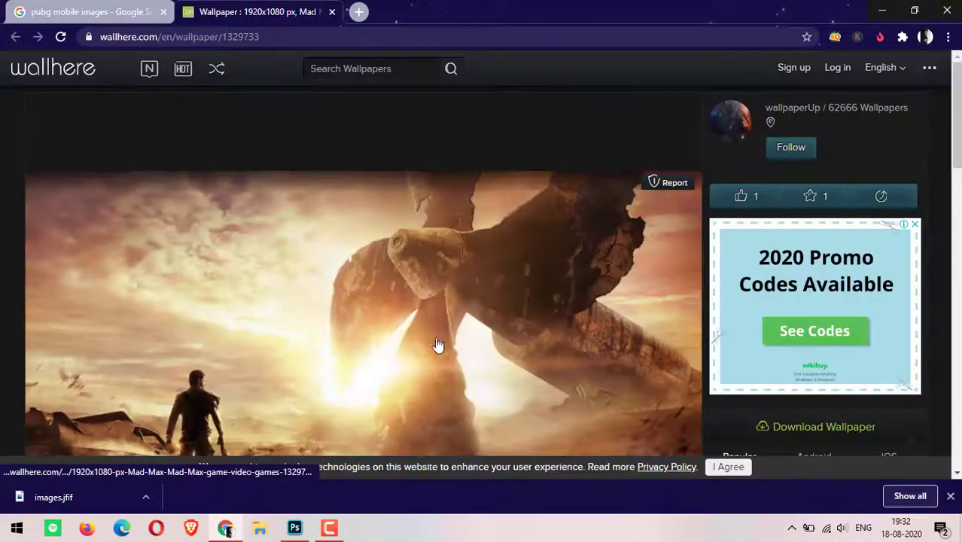
{"action": "scroll", "coordinate": [438, 345], "scroll_direction": "down", "scroll_amount": 4}
{"action": "scroll", "coordinate": [427, 399], "scroll_direction": "down", "scroll_amount": 4}
{"action": "scroll", "coordinate": [419, 344], "scroll_direction": "up", "scroll_amount": 2}
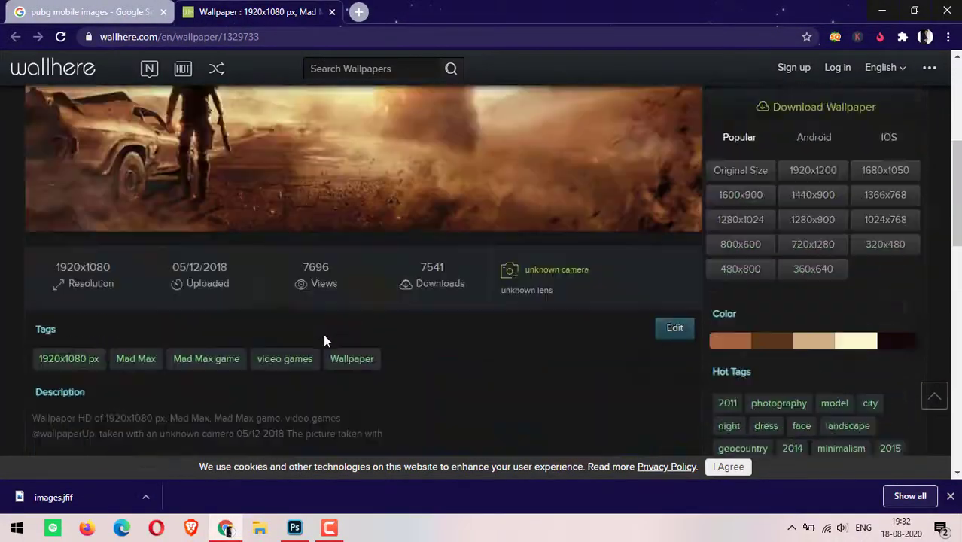
{"action": "scroll", "coordinate": [325, 341], "scroll_direction": "up", "scroll_amount": 4}
{"action": "right_click", "coordinate": [280, 258]}
{"action": "left_click", "coordinate": [361, 388]}
{"action": "key", "text": "Return"}
- Attempt the original-size download, cancel the login prompt and close the wallhere page
{"action": "scroll", "coordinate": [363, 354], "scroll_direction": "down", "scroll_amount": 3}
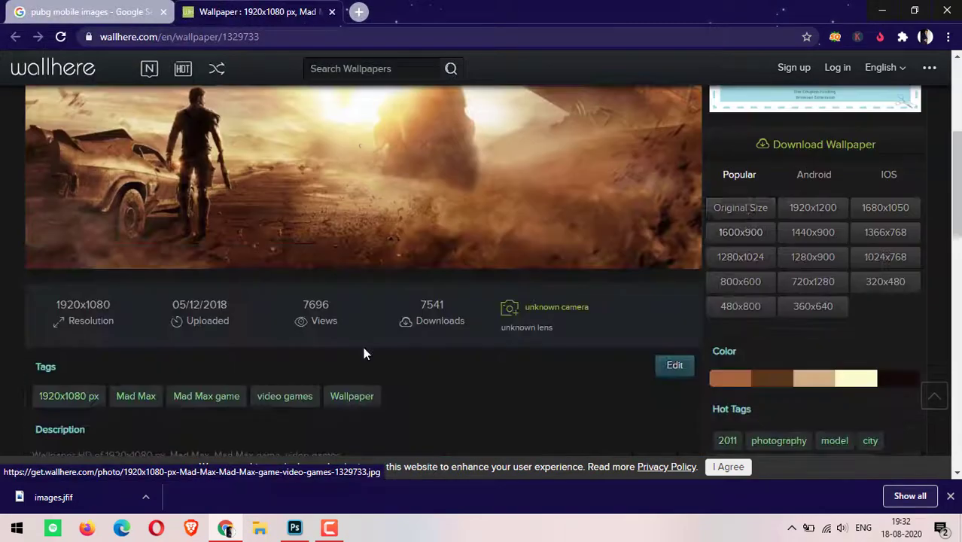
{"action": "left_click", "coordinate": [741, 208]}
{"action": "left_click", "coordinate": [499, 200]}
{"action": "left_click", "coordinate": [332, 11]}
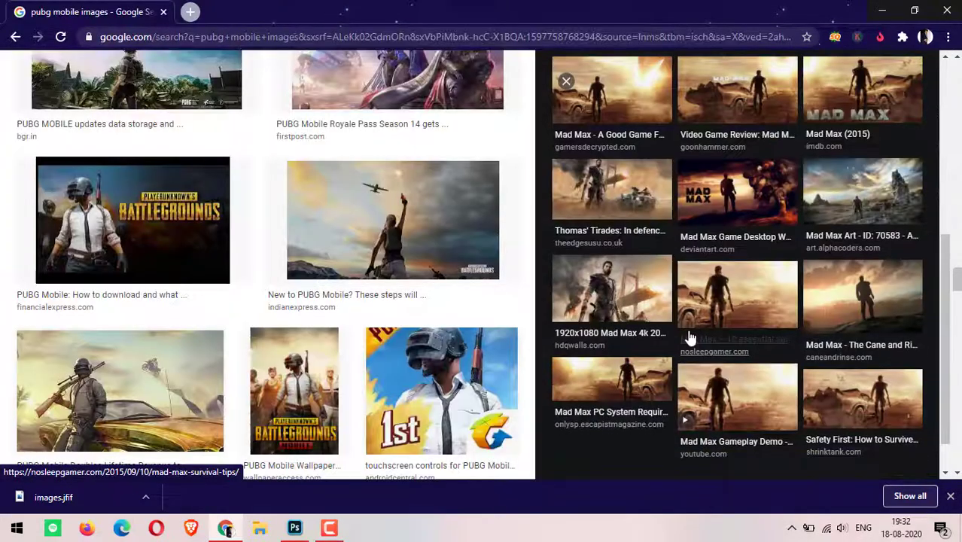
- Preview the Eye of the Storm Mad Max image and copy it
{"action": "left_click", "coordinate": [689, 339]}
{"action": "scroll", "coordinate": [753, 211], "scroll_direction": "down", "scroll_amount": 2}
{"action": "left_click", "coordinate": [734, 298]}
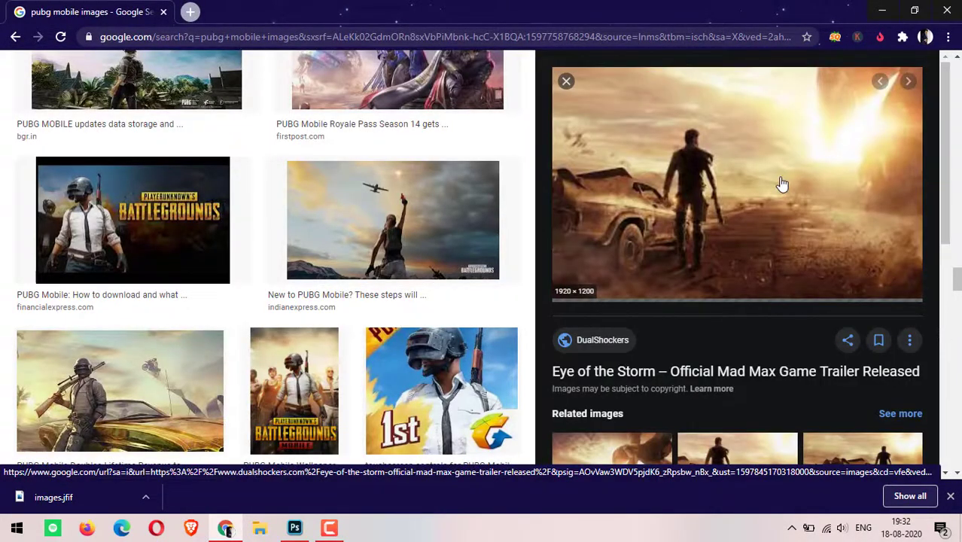
{"action": "right_click", "coordinate": [783, 185]}
{"action": "left_click", "coordinate": [766, 280]}
{"action": "key", "text": "alt+Tab"}
- Paste the Mad Max image as Layer 5, delete Layer 3, and set killoxs to Subtract
{"action": "key", "text": "ctrl+v"}
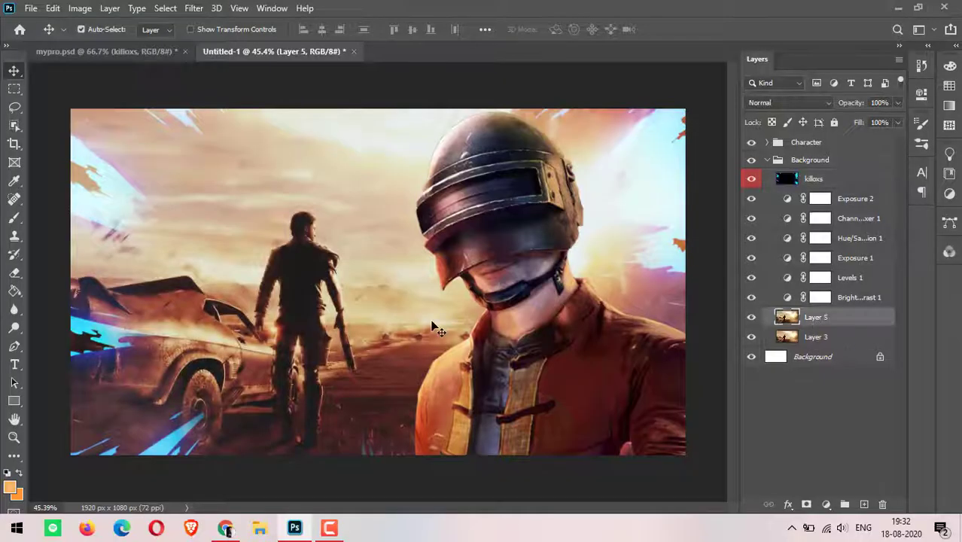
{"action": "key", "text": "Delete"}
{"action": "left_click", "coordinate": [814, 179]}
{"action": "left_click", "coordinate": [789, 103]}
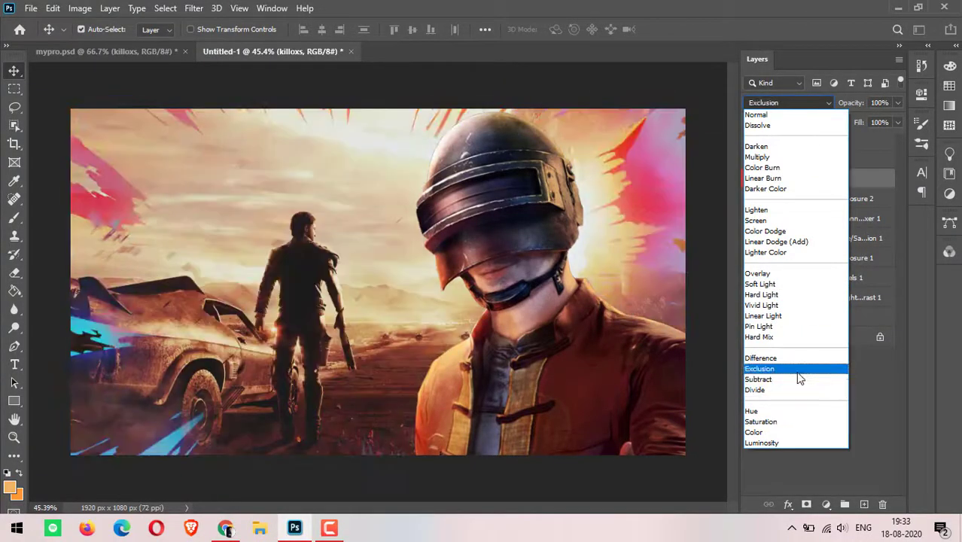
{"action": "left_click", "coordinate": [800, 383]}
- Add a new Layer 6 filled with orange in Overlay blending
{"action": "left_click", "coordinate": [864, 504]}
{"action": "left_click", "coordinate": [9, 488]}
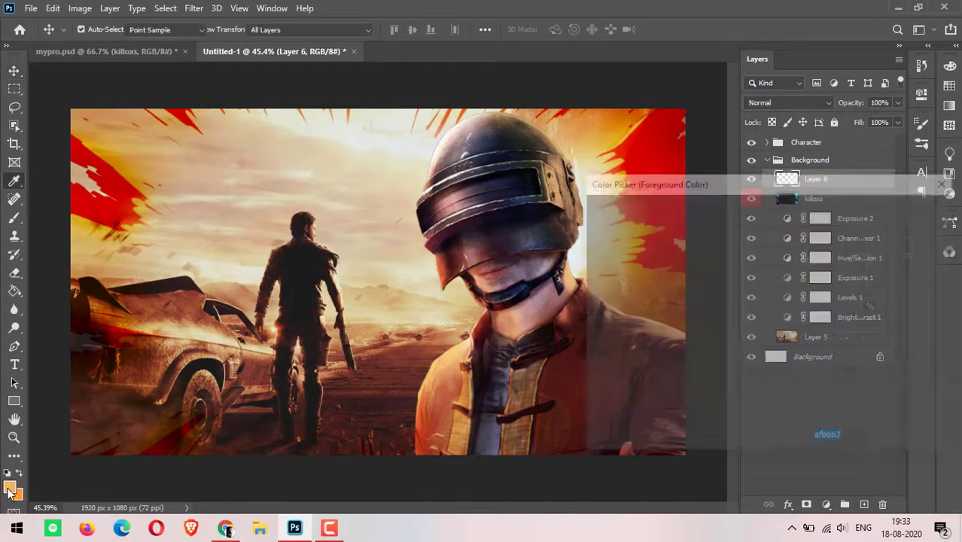
{"action": "key", "text": "Return"}
{"action": "left_click", "coordinate": [14, 291]}
{"action": "left_click", "coordinate": [301, 226]}
{"action": "left_click", "coordinate": [789, 102]}
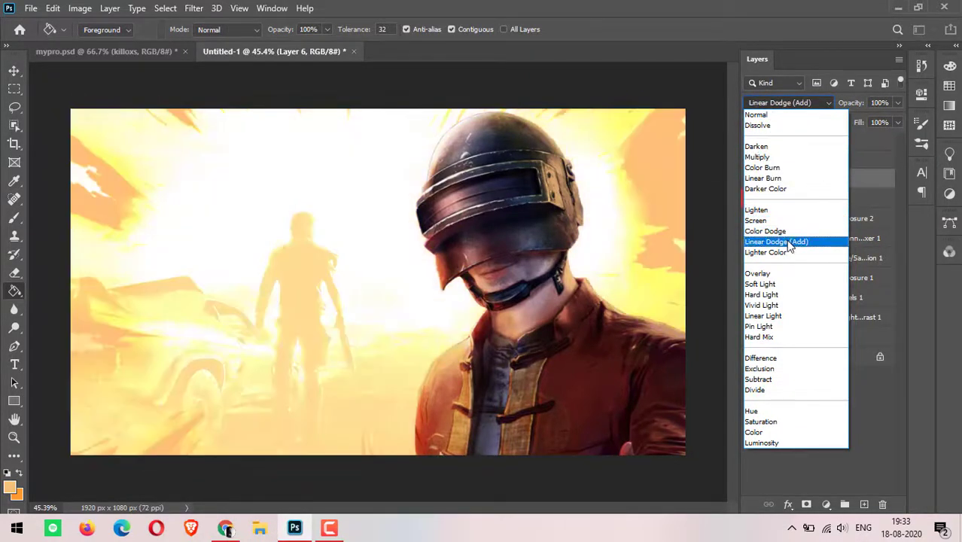
{"action": "left_click", "coordinate": [788, 277]}
- Clip Layer 6 and refill it with the deeper orange #f75f23
{"action": "right_click", "coordinate": [818, 181]}
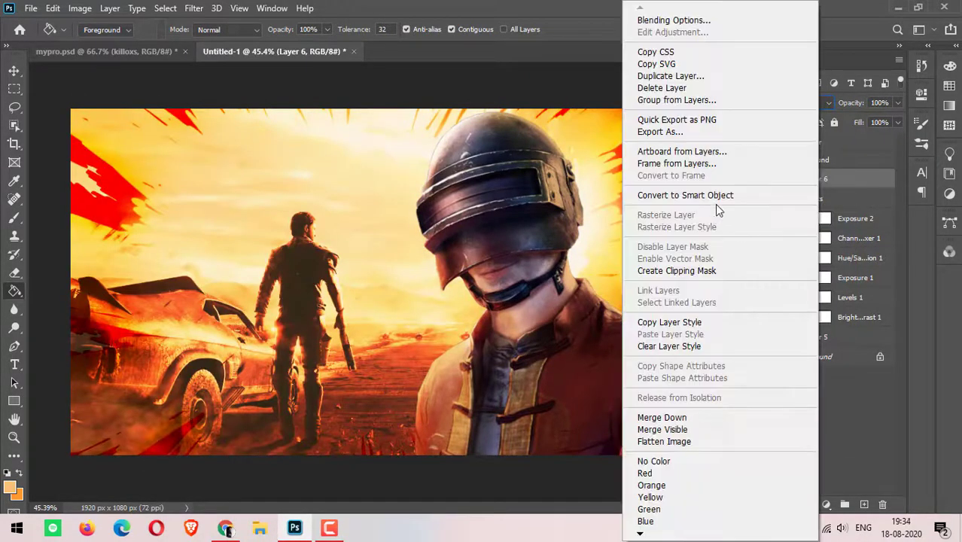
{"action": "left_click", "coordinate": [696, 272]}
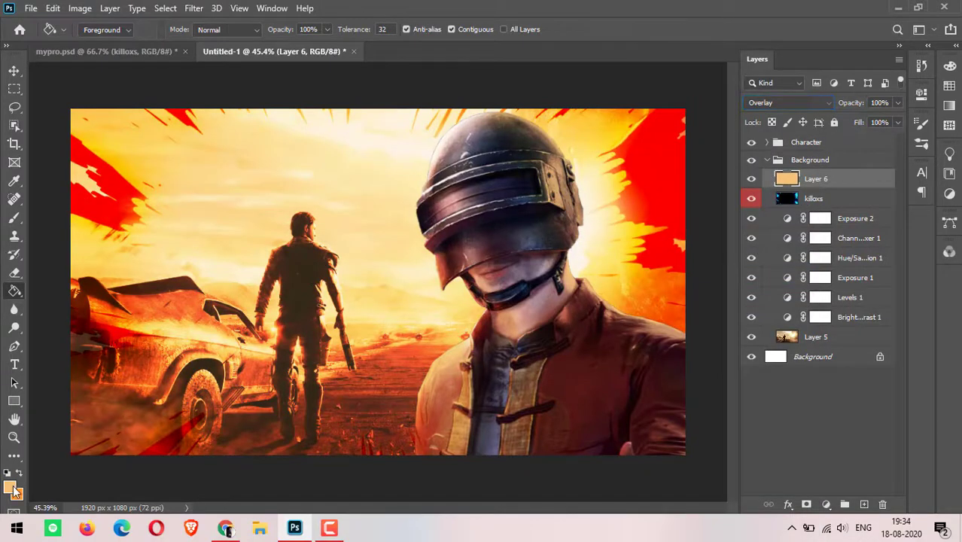
{"action": "left_click", "coordinate": [11, 488]}
{"action": "left_click", "coordinate": [745, 219]}
{"action": "left_click", "coordinate": [902, 212]}
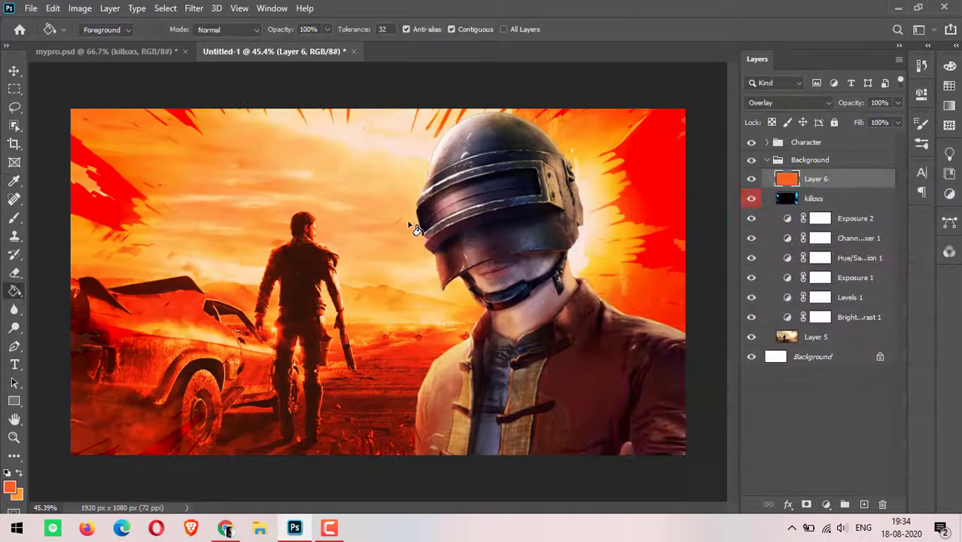
- Create a white-filled Layer 7 above killoxs in Color blending mode
{"action": "left_click", "coordinate": [828, 198]}
{"action": "key", "text": "ctrl+shift+alt+n"}
{"action": "left_click", "coordinate": [11, 487]}
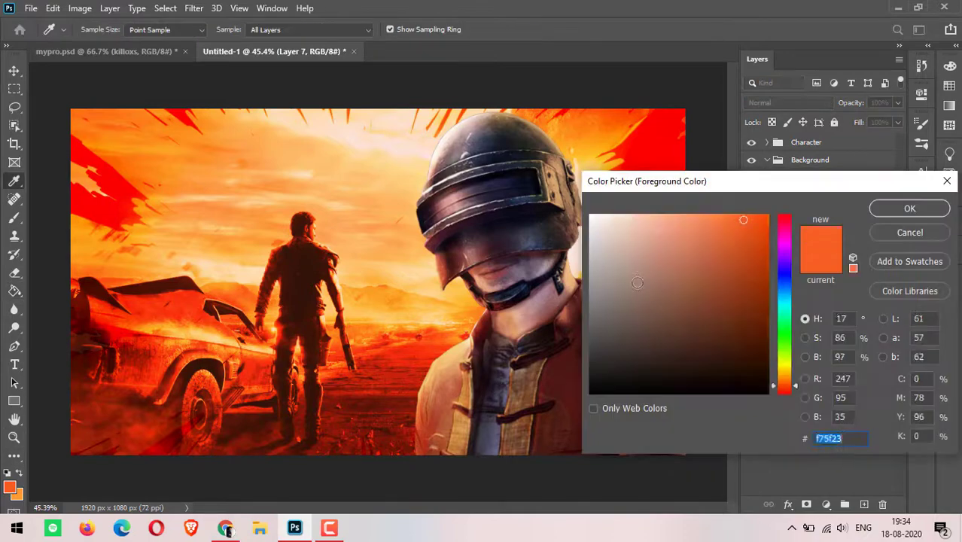
{"action": "left_click", "coordinate": [645, 221]}
{"action": "left_click", "coordinate": [908, 207]}
{"action": "key", "text": "alt+BackSpace"}
{"action": "left_click", "coordinate": [787, 102]}
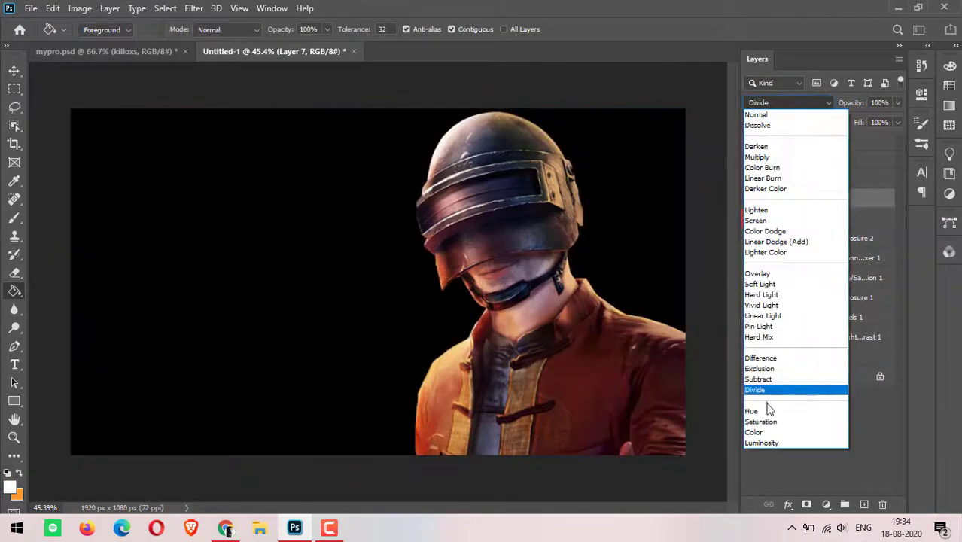
{"action": "left_click", "coordinate": [768, 432]}
- Clip Layer 7 to the streaks, then delete it and reselect orange Layer 6
{"action": "right_click", "coordinate": [832, 198]}
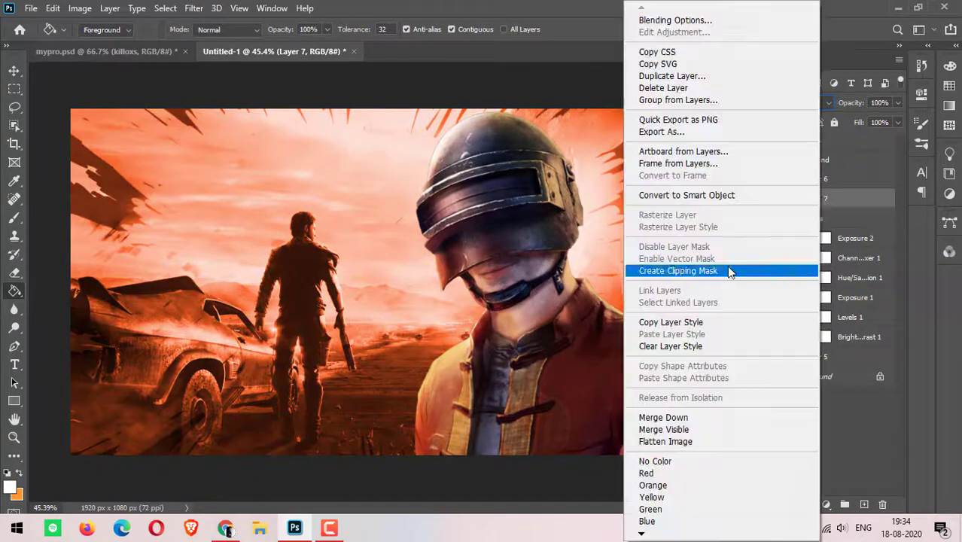
{"action": "left_click", "coordinate": [727, 270]}
{"action": "left_click_drag", "start_coordinate": [826, 201], "coordinate": [883, 504]}
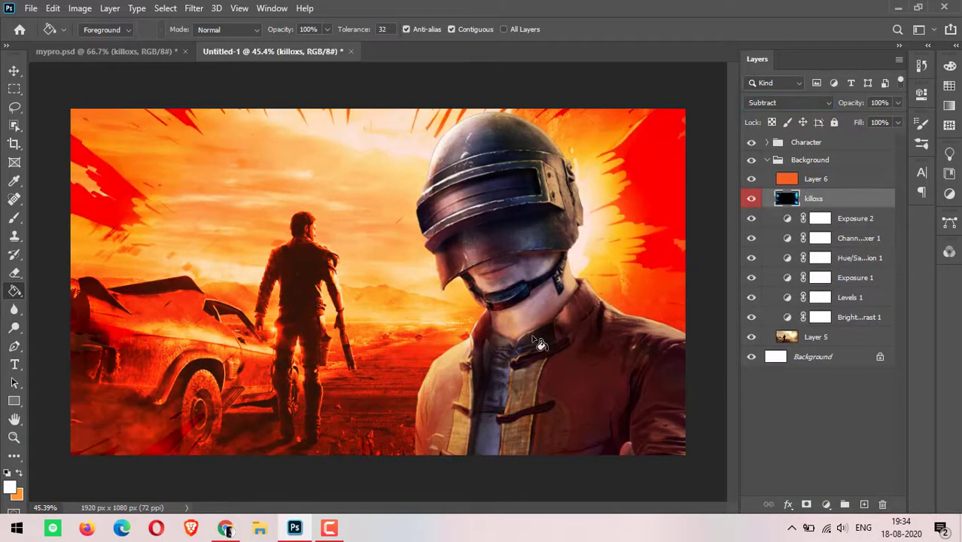
{"action": "key", "text": "v"}
{"action": "left_click", "coordinate": [332, 226]}
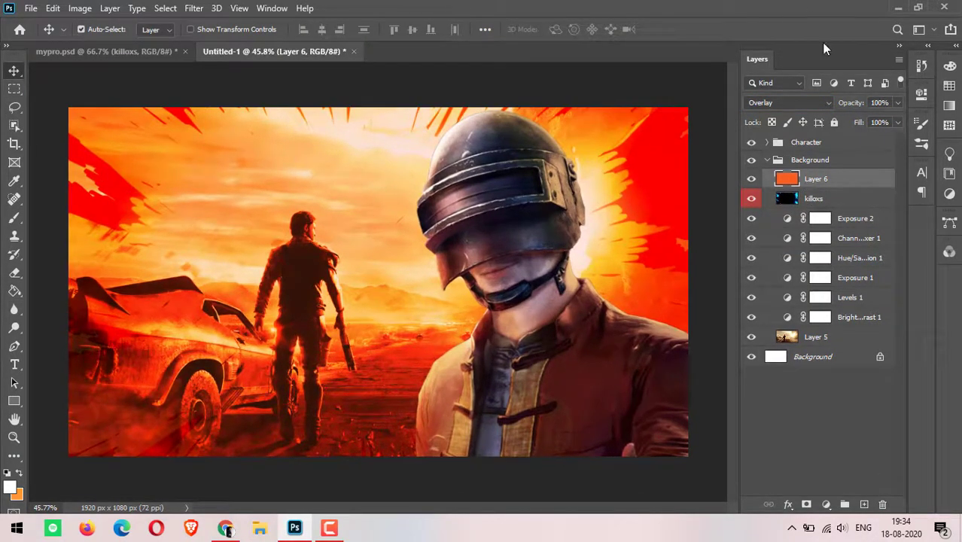
- Try a 38-distance Motion Blur on the Mad Max photo layer, then cancel it
{"action": "left_click", "coordinate": [816, 336]}
{"action": "left_click", "coordinate": [193, 8]}
{"action": "left_click", "coordinate": [408, 251]}
{"action": "mouse_move", "coordinate": [581, 444]}
{"action": "left_mouse_down"}
{"action": "mouse_move", "coordinate": [607, 447]}
{"action": "mouse_move", "coordinate": [590, 443]}
{"action": "left_mouse_up"}
{"action": "left_click", "coordinate": [757, 238]}
- Apply a light 2.9-pixel Gaussian Blur to the Mad Max photo
{"action": "left_click", "coordinate": [194, 9]}
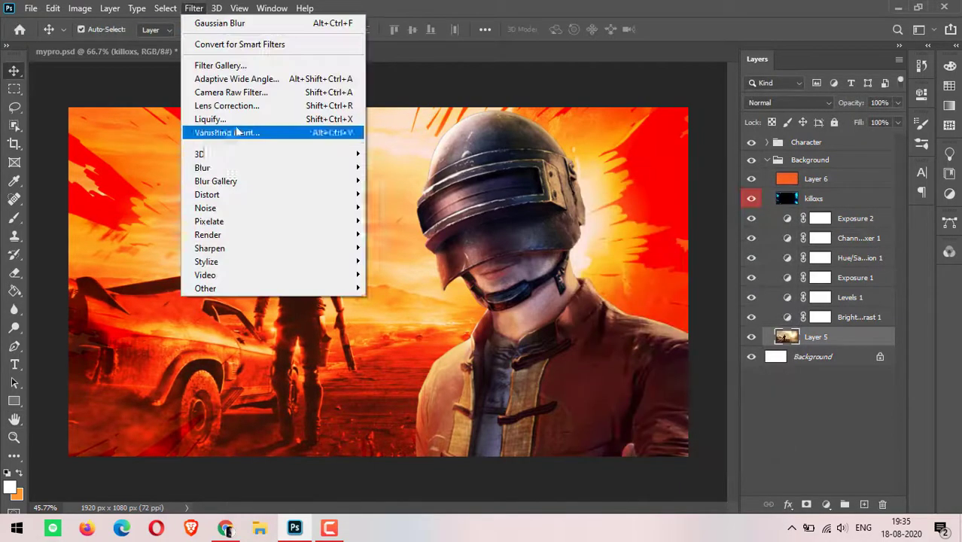
{"action": "left_click", "coordinate": [417, 223]}
{"action": "left_click_drag", "start_coordinate": [601, 311], "coordinate": [571, 311]}
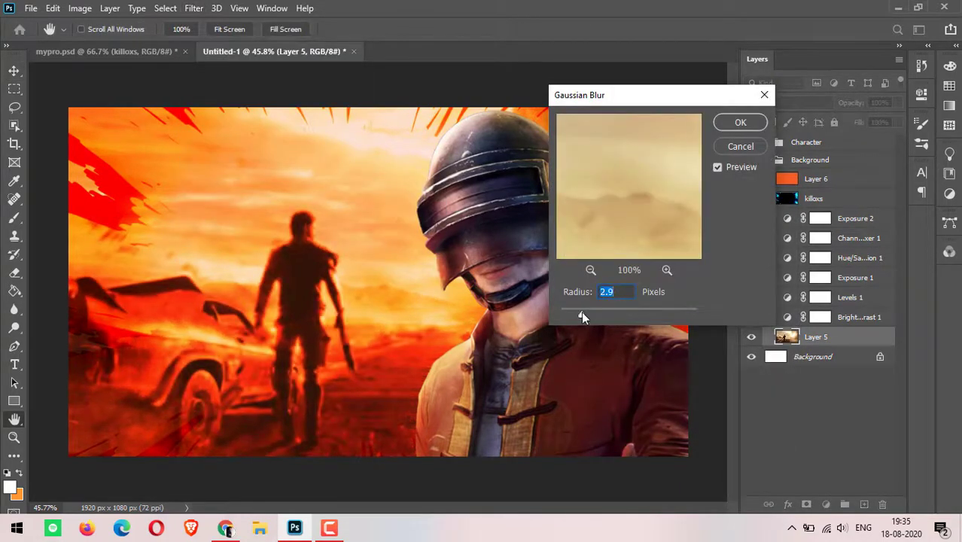
{"action": "left_click", "coordinate": [741, 122]}
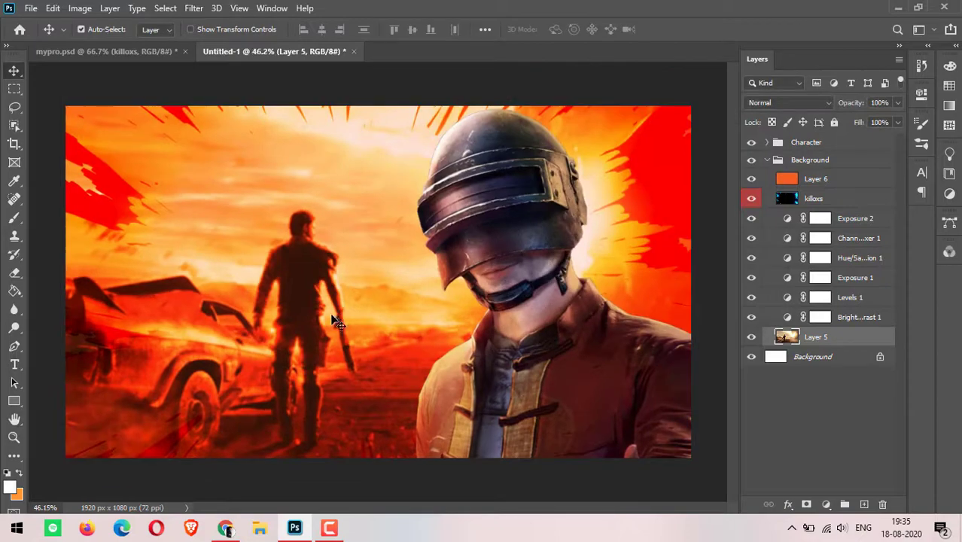
- Select Layer 6, collapse the Background group and expand the Character group
{"action": "left_click", "coordinate": [821, 179]}
{"action": "left_click", "coordinate": [806, 160]}
{"action": "left_click", "coordinate": [767, 142]}
- Clip orange Layer 7 to the character in Hue blending mode
{"action": "right_click", "coordinate": [828, 161]}
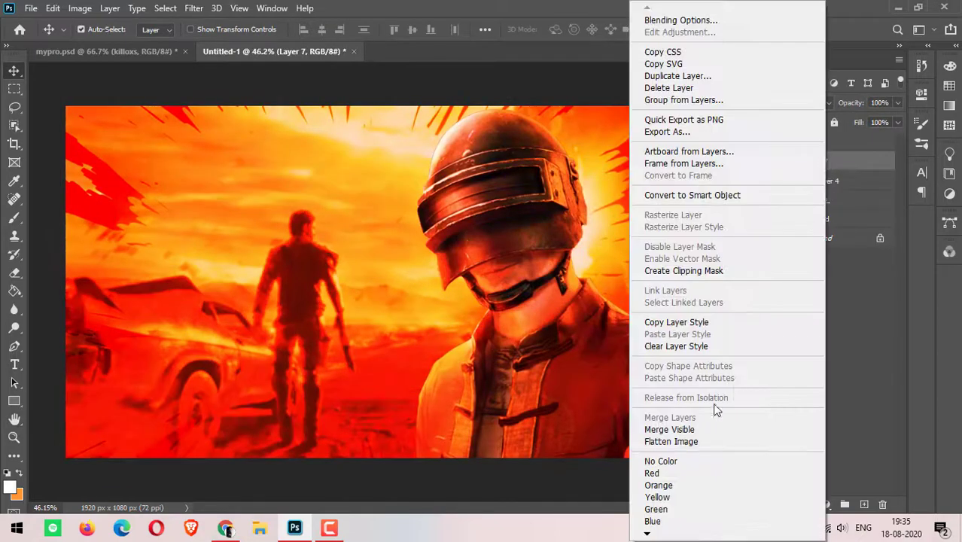
{"action": "left_click", "coordinate": [727, 269]}
{"action": "left_click", "coordinate": [791, 103]}
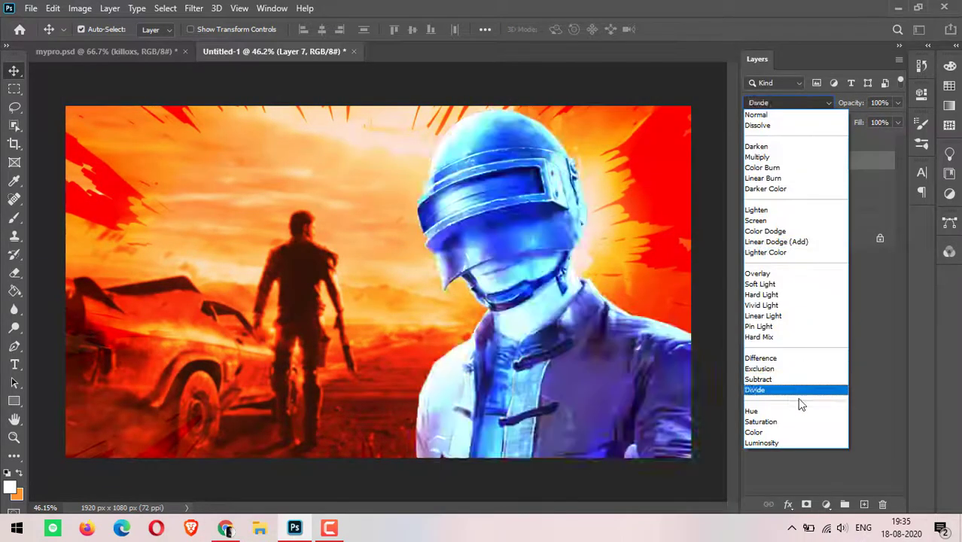
{"action": "left_click", "coordinate": [800, 416]}
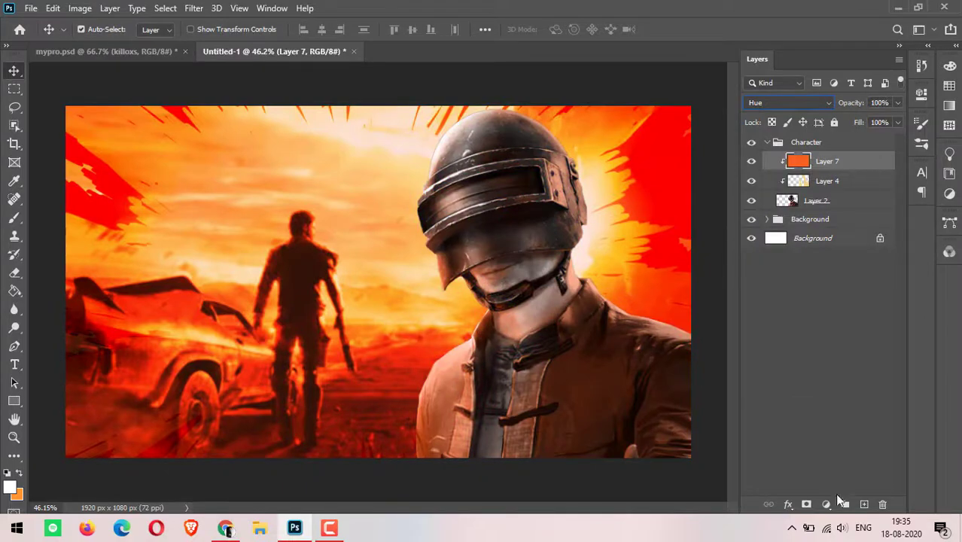
{"action": "left_click", "coordinate": [766, 142]}
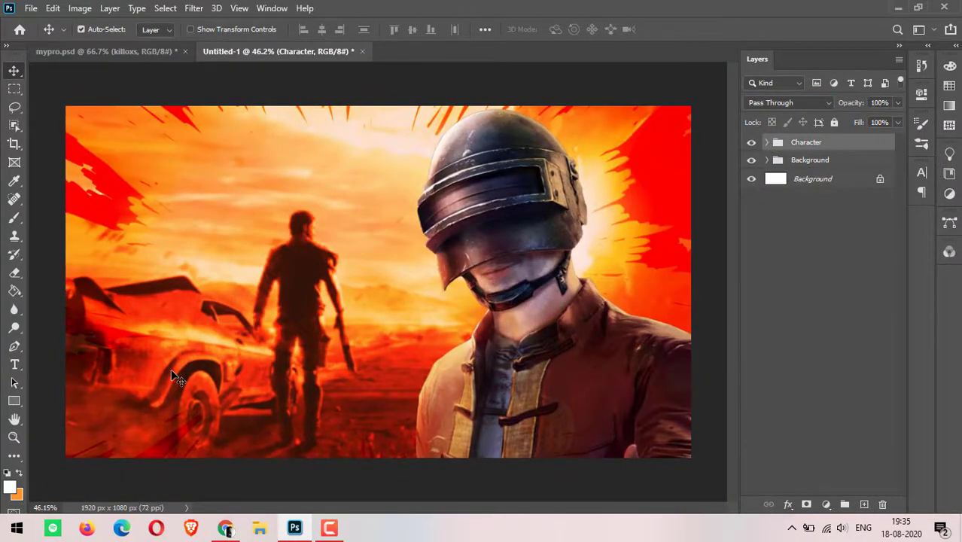
- Browse the Type tool's font family list and cancel the stray text layer
{"action": "left_click", "coordinate": [14, 364]}
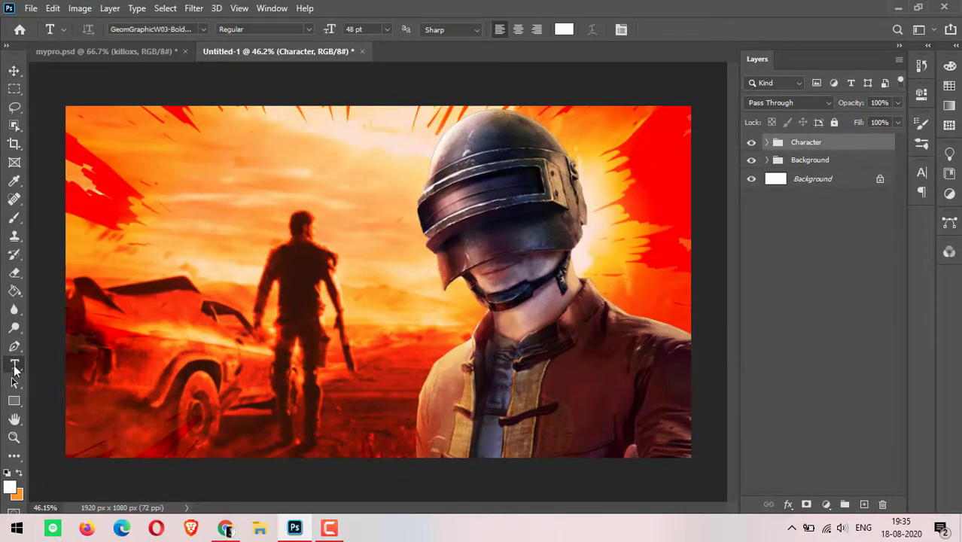
{"action": "left_click", "coordinate": [203, 30]}
{"action": "scroll", "coordinate": [222, 311], "scroll_direction": "down", "scroll_amount": 3}
{"action": "scroll", "coordinate": [221, 311], "scroll_direction": "down", "scroll_amount": 8}
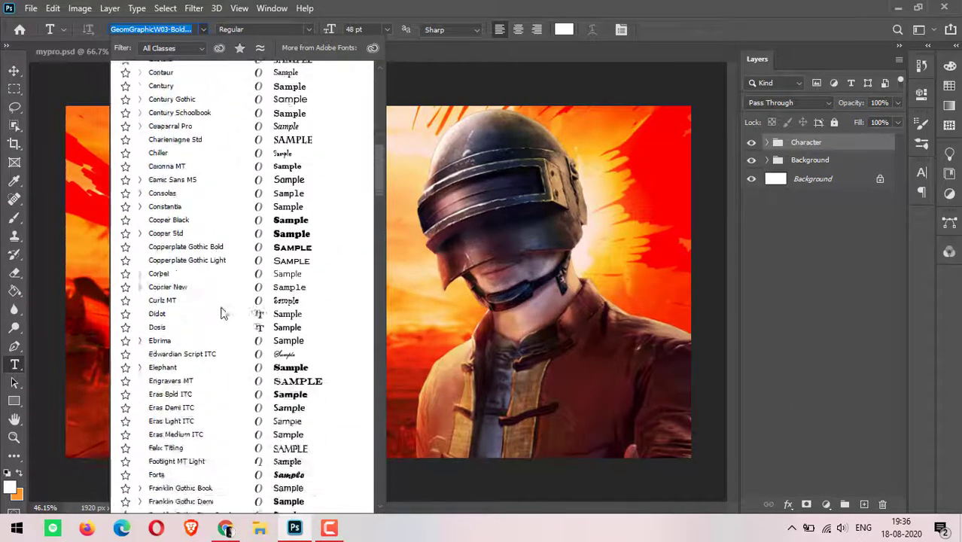
{"action": "scroll", "coordinate": [222, 311], "scroll_direction": "down", "scroll_amount": 6}
{"action": "scroll", "coordinate": [222, 311], "scroll_direction": "down", "scroll_amount": 6}
{"action": "scroll", "coordinate": [221, 311], "scroll_direction": "down", "scroll_amount": 8}
{"action": "scroll", "coordinate": [247, 369], "scroll_direction": "down", "scroll_amount": 6}
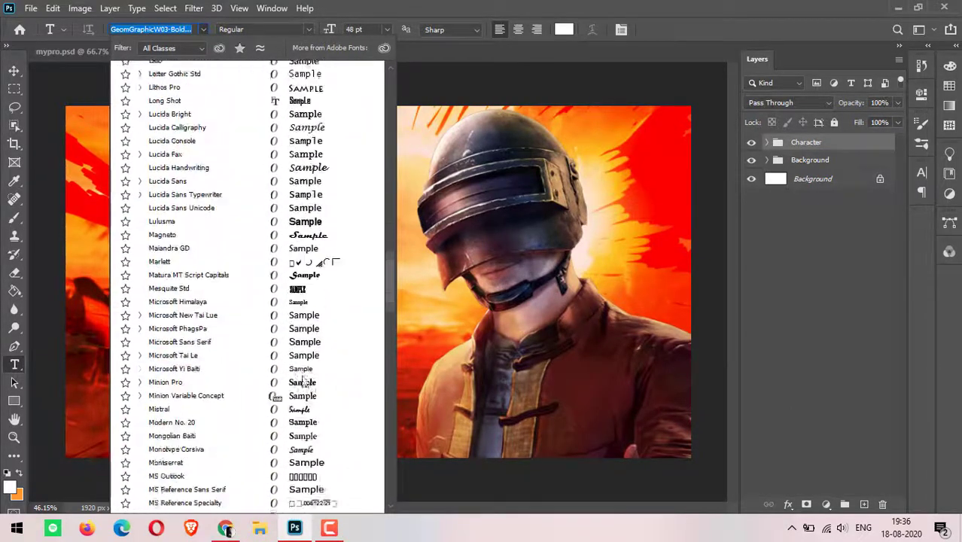
{"action": "scroll", "coordinate": [247, 369], "scroll_direction": "down", "scroll_amount": 6}
{"action": "scroll", "coordinate": [247, 369], "scroll_direction": "down", "scroll_amount": 4}
{"action": "scroll", "coordinate": [249, 369], "scroll_direction": "down", "scroll_amount": 2}
{"action": "scroll", "coordinate": [249, 369], "scroll_direction": "down", "scroll_amount": 8}
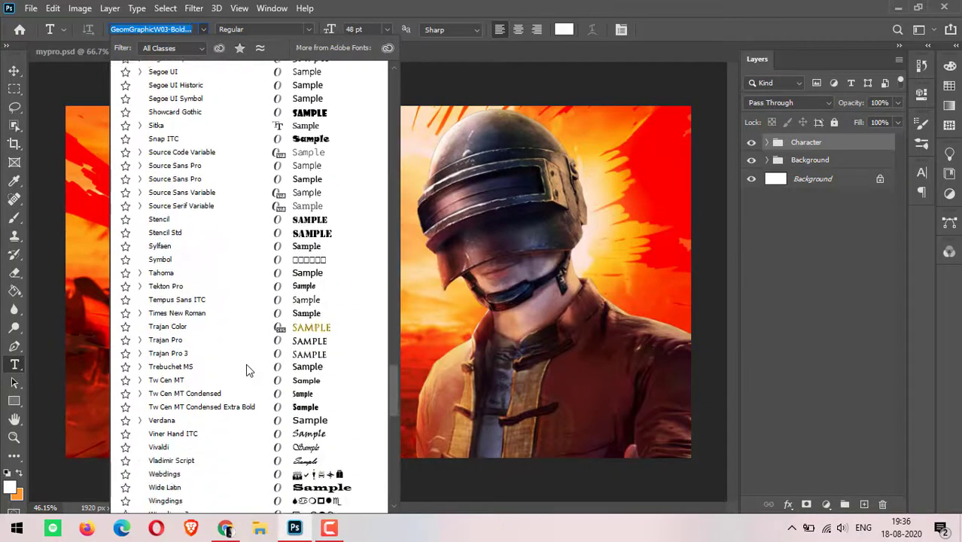
{"action": "scroll", "coordinate": [248, 369], "scroll_direction": "down", "scroll_amount": 8}
{"action": "left_click", "coordinate": [247, 369]}
{"action": "left_click", "coordinate": [409, 295]}
{"action": "key", "text": "Escape"}
- Bring the FAB txt group from mypro.psd into Untitled-1 and enlarge it to about 210%
{"action": "left_click", "coordinate": [67, 51]}
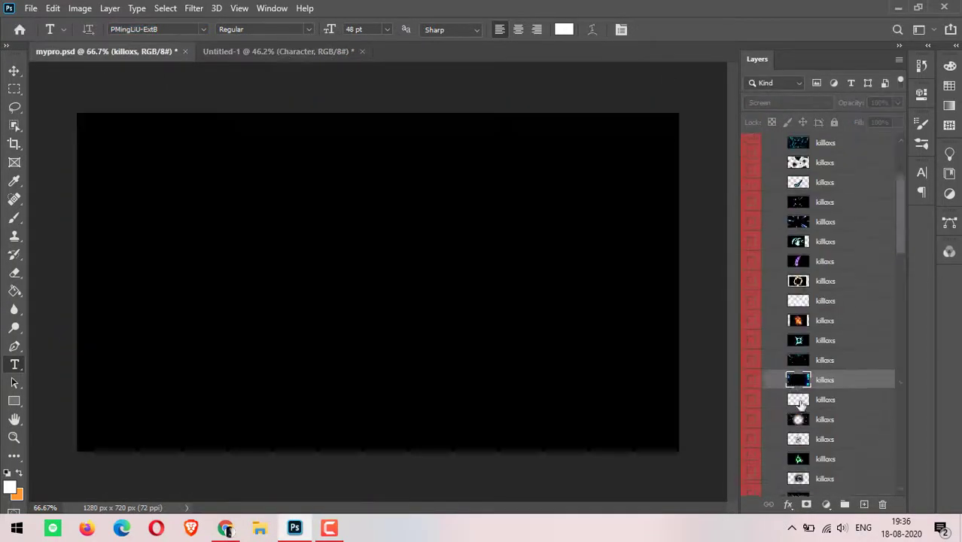
{"action": "scroll", "coordinate": [786, 428], "scroll_direction": "down", "scroll_amount": 5}
{"action": "scroll", "coordinate": [847, 429], "scroll_direction": "down", "scroll_amount": 3}
{"action": "left_click_drag", "start_coordinate": [847, 429], "coordinate": [392, 294]}
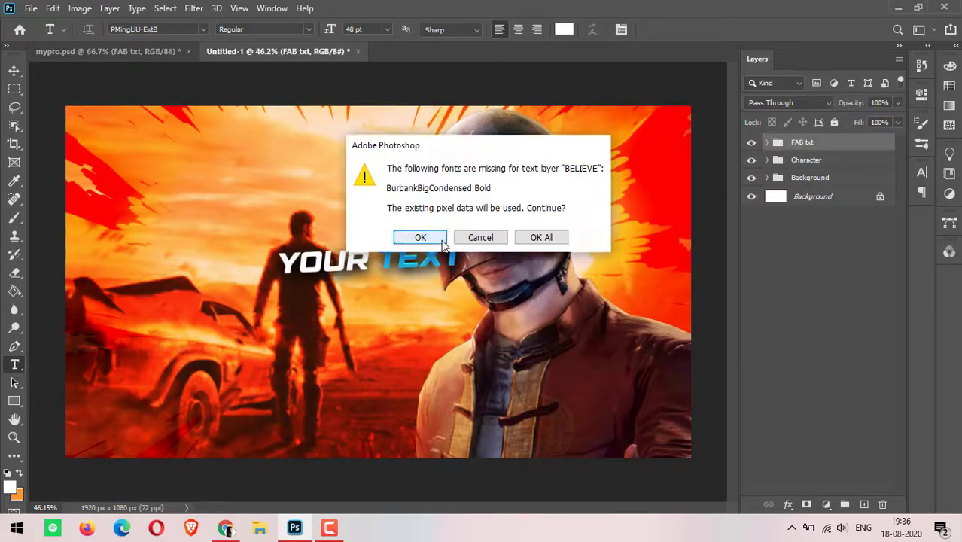
{"action": "left_click", "coordinate": [420, 237]}
{"action": "key", "text": "ctrl+t"}
{"action": "left_click_drag", "start_coordinate": [422, 249], "coordinate": [278, 202]}
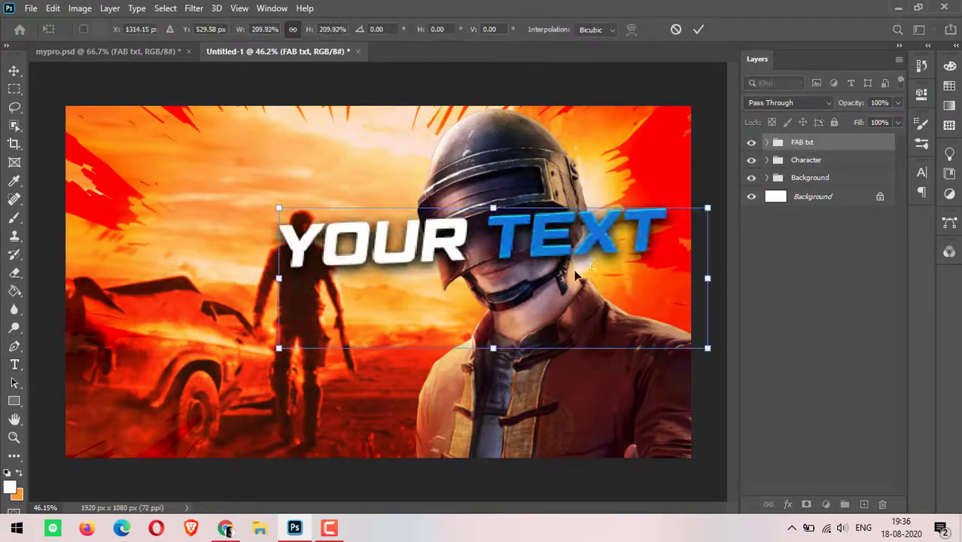
{"action": "left_click_drag", "start_coordinate": [590, 227], "coordinate": [391, 320]}
{"action": "left_click", "coordinate": [697, 30]}
- Replace the YOUR TEXT placeholder wording with DUDE LIVE
{"action": "double_click", "coordinate": [376, 325]}
{"action": "key", "text": "BackSpace"}
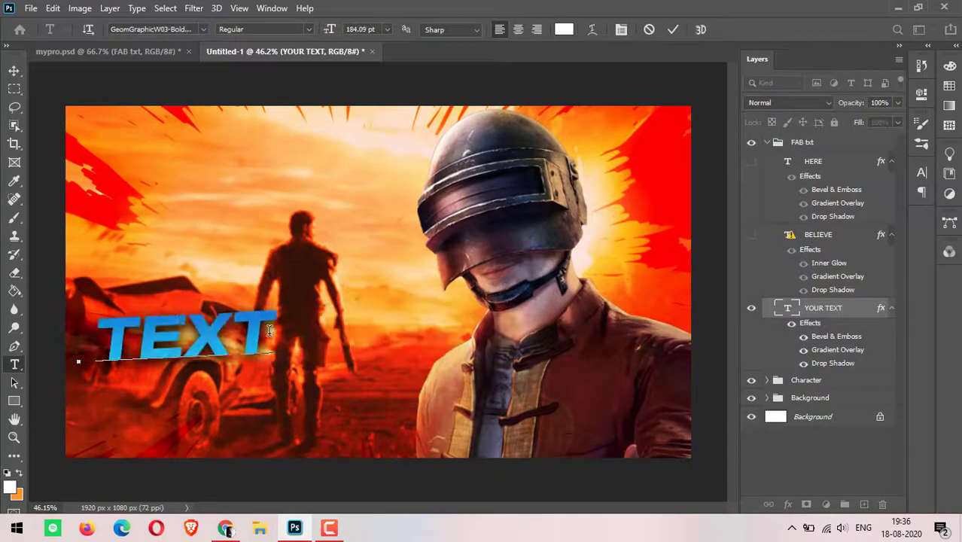
{"action": "type", "text": "DUDE"}
{"action": "key", "text": "Delete"}
{"action": "type", "text": "LIVE"}
{"action": "left_click", "coordinate": [674, 29]}
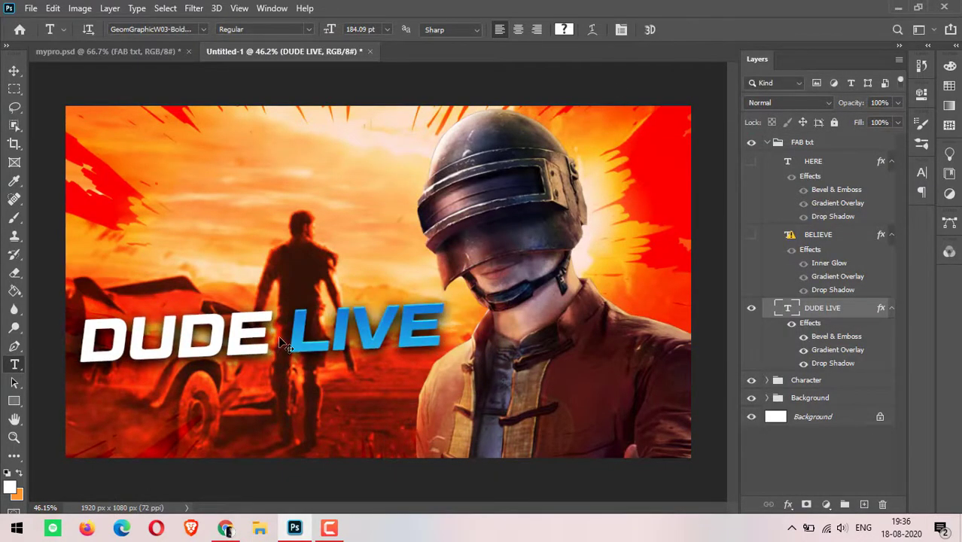
{"action": "key", "text": "ctrl+t"}
{"action": "left_click", "coordinate": [700, 30]}
- Colour the word LIVE red, sampled from the background
{"action": "double_click", "coordinate": [376, 317]}
{"action": "left_click", "coordinate": [564, 29]}
{"action": "left_click", "coordinate": [674, 119]}
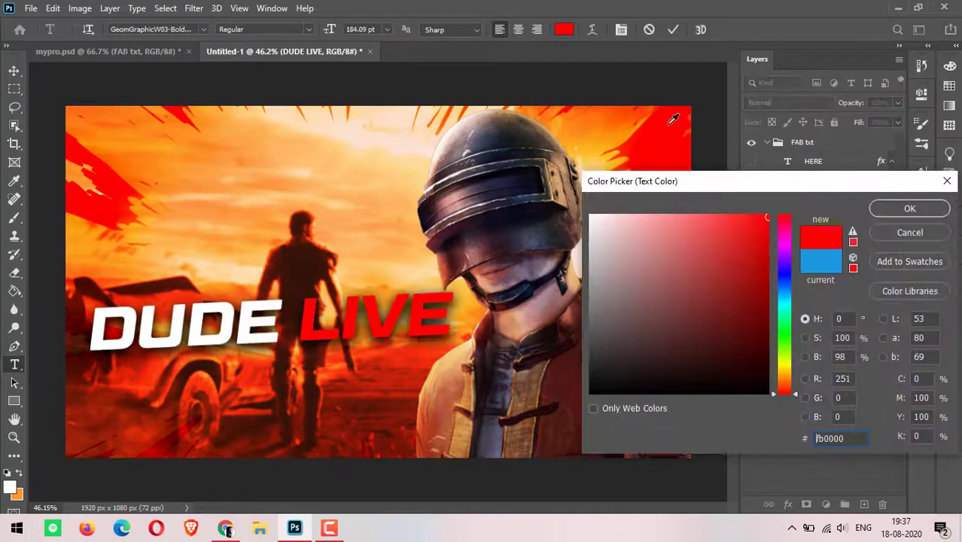
{"action": "left_click", "coordinate": [909, 208]}
{"action": "left_click", "coordinate": [346, 414]}
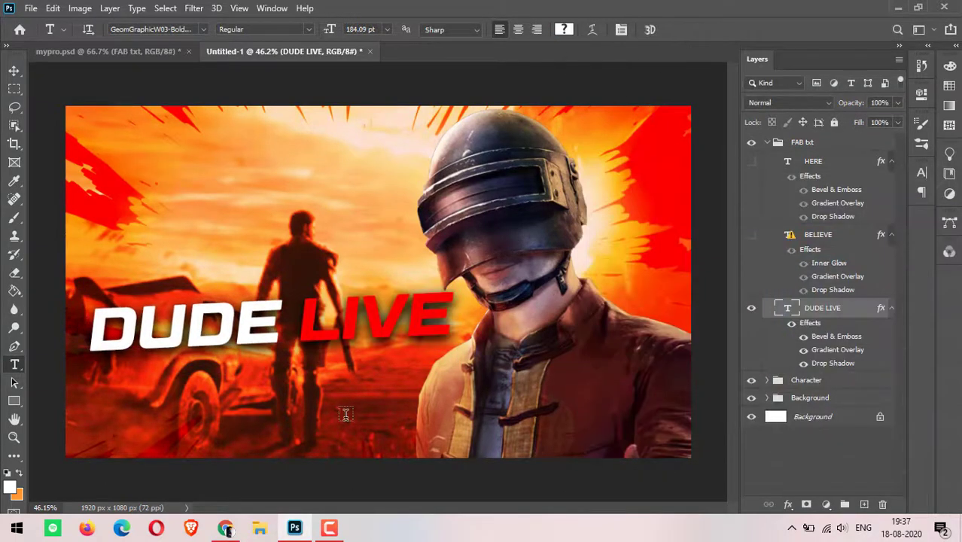
- Duplicate the title as PUBG MOBILE, shrink it to about 54%, and place it above DUDE LIVE
{"action": "left_click_drag", "start_coordinate": [229, 326], "coordinate": [230, 259]}
{"action": "type", "text": "PUB"}
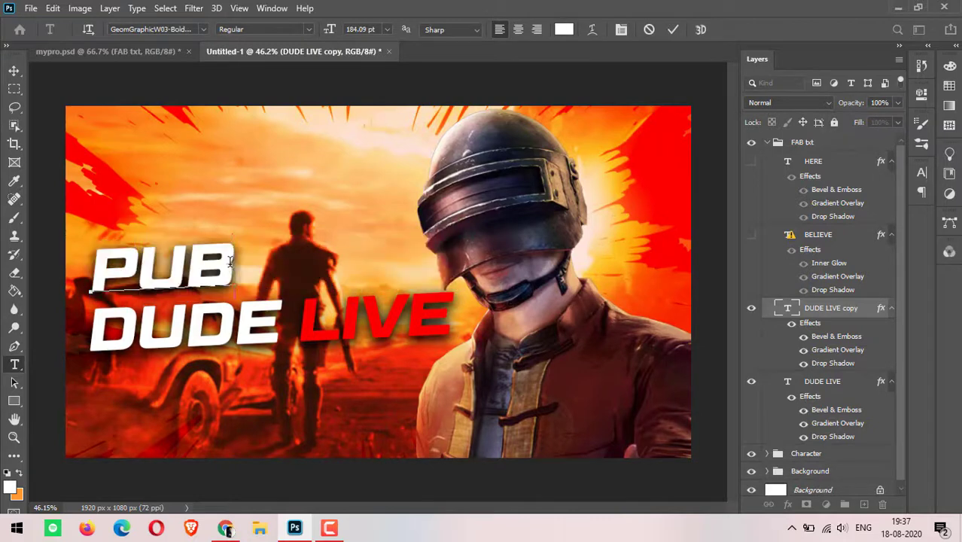
{"action": "type", "text": "G MOBILE"}
{"action": "left_click", "coordinate": [673, 29]}
{"action": "key", "text": "ctrl+t"}
{"action": "left_click_drag", "start_coordinate": [88, 218], "coordinate": [354, 263]}
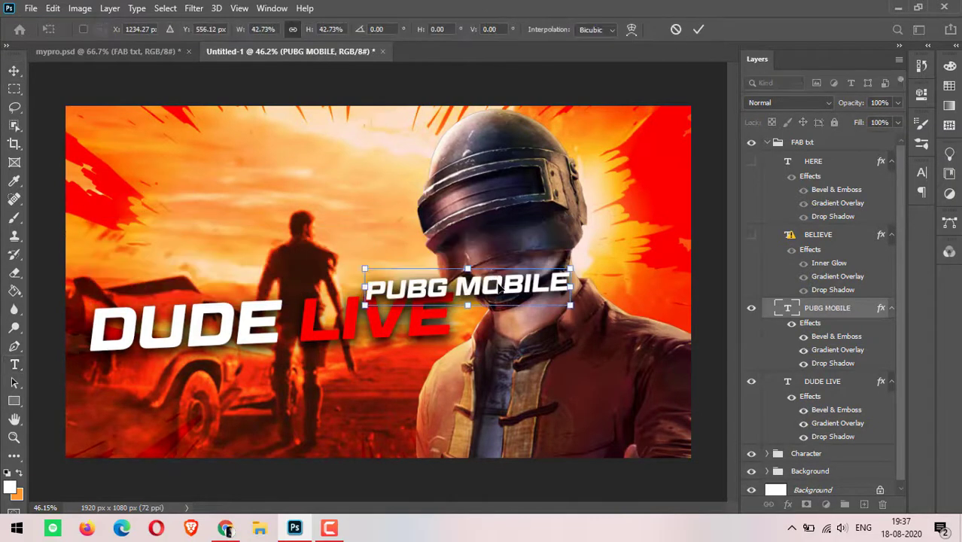
{"action": "left_click_drag", "start_coordinate": [512, 279], "coordinate": [367, 286]}
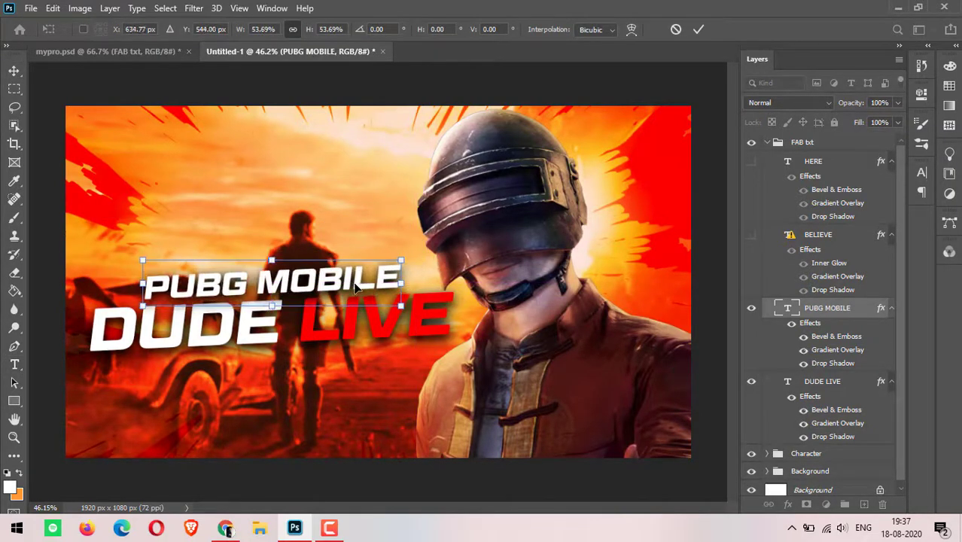
{"action": "key", "text": "Return"}
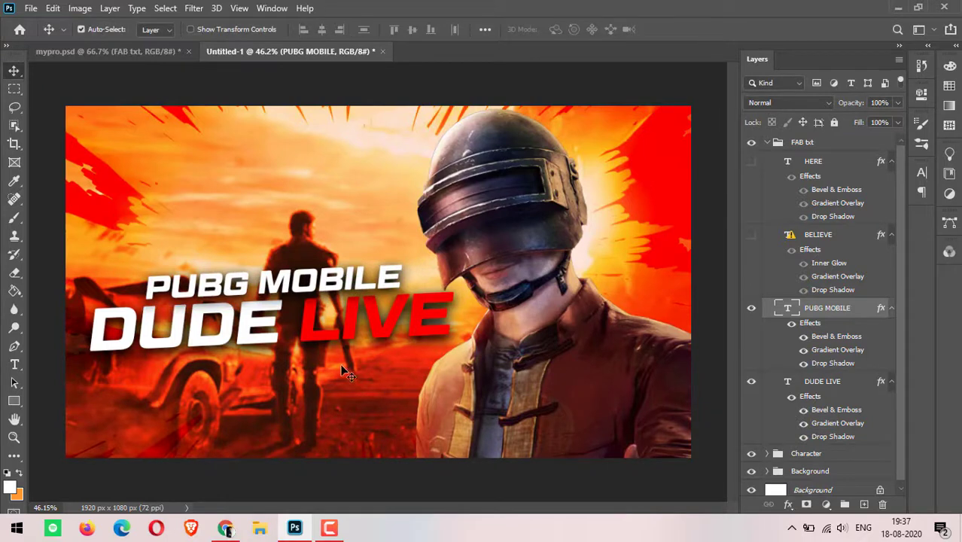
- Select the letters OBILE in PUBG MOBILE for recolouring
{"action": "key", "text": "t"}
{"action": "left_click_drag", "start_coordinate": [291, 280], "coordinate": [402, 280]}
{"action": "left_click", "coordinate": [564, 29]}
- Make the OBILE letters red
{"action": "left_click", "coordinate": [377, 317]}
{"action": "left_click", "coordinate": [909, 206]}
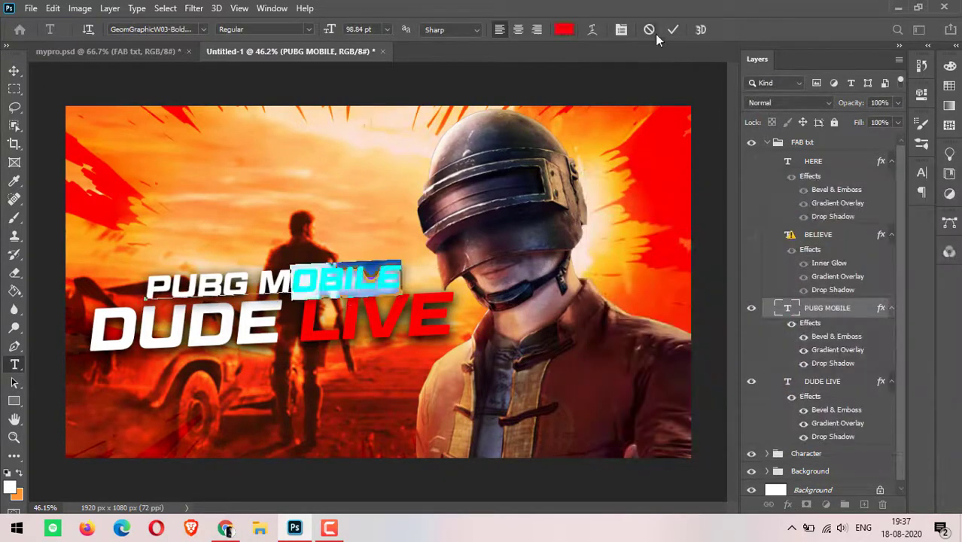
{"action": "left_click", "coordinate": [673, 29]}
- Delete the unused BELIEVE and HERE layers and collapse the FAB txt group
{"action": "scroll", "coordinate": [294, 377], "scroll_direction": "down", "scroll_amount": 2}
{"action": "left_click", "coordinate": [819, 234]}
{"action": "key", "text": "Delete"}
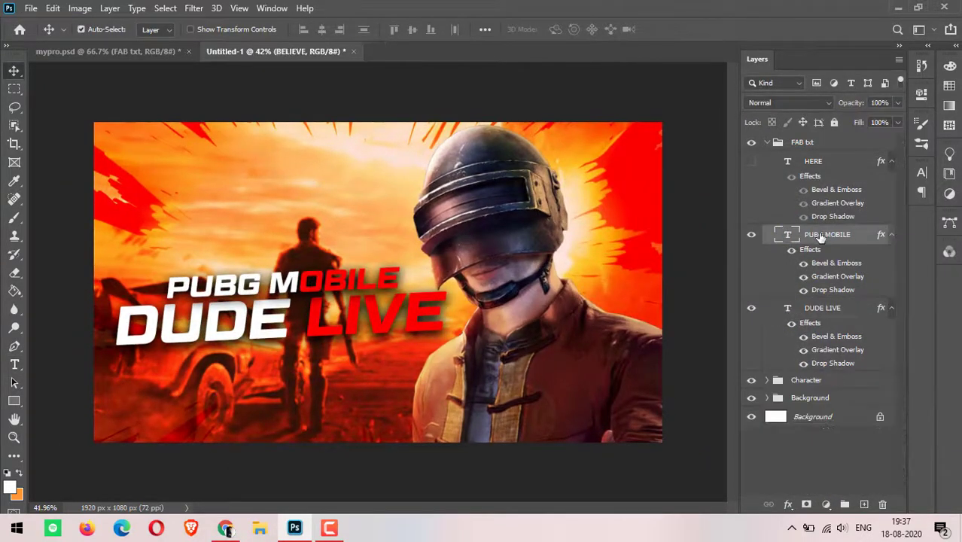
{"action": "left_click_drag", "start_coordinate": [845, 175], "coordinate": [883, 504]}
{"action": "left_click", "coordinate": [767, 142]}
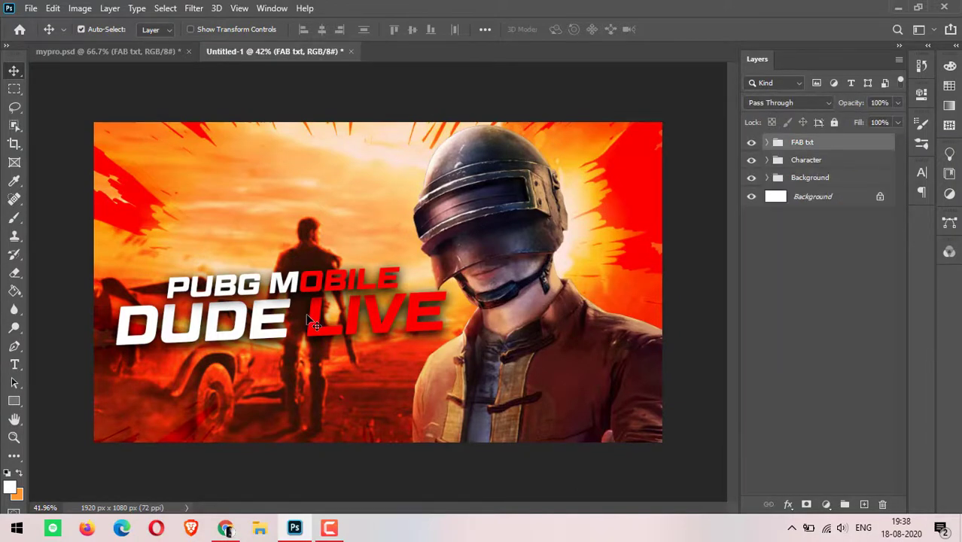
- Enlarge the FAB txt title group to about 112%, move it behind the character, and shift it left
{"action": "scroll", "coordinate": [376, 286], "scroll_direction": "up", "scroll_amount": 1}
{"action": "left_click", "coordinate": [768, 142]}
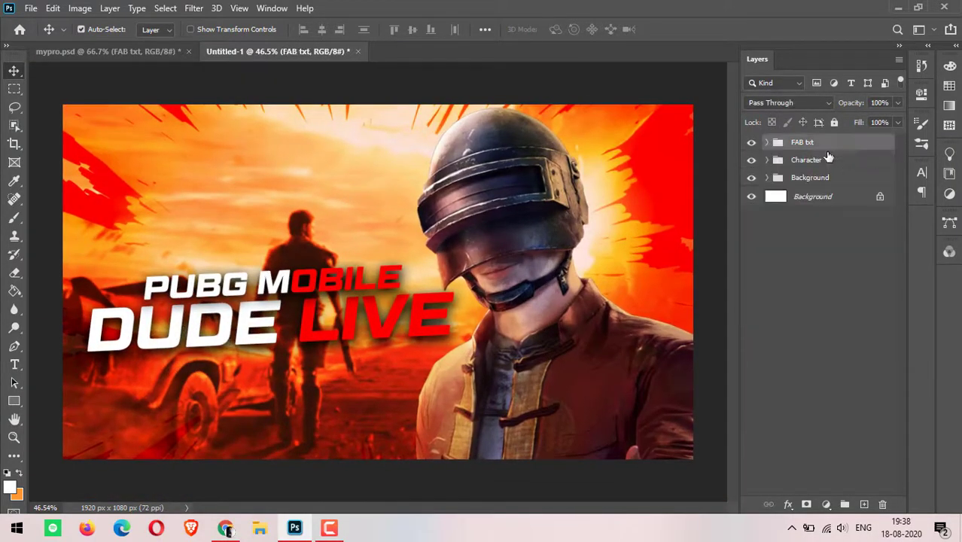
{"action": "key", "text": "ctrl+t"}
{"action": "left_click_drag", "start_coordinate": [271, 351], "coordinate": [279, 367]}
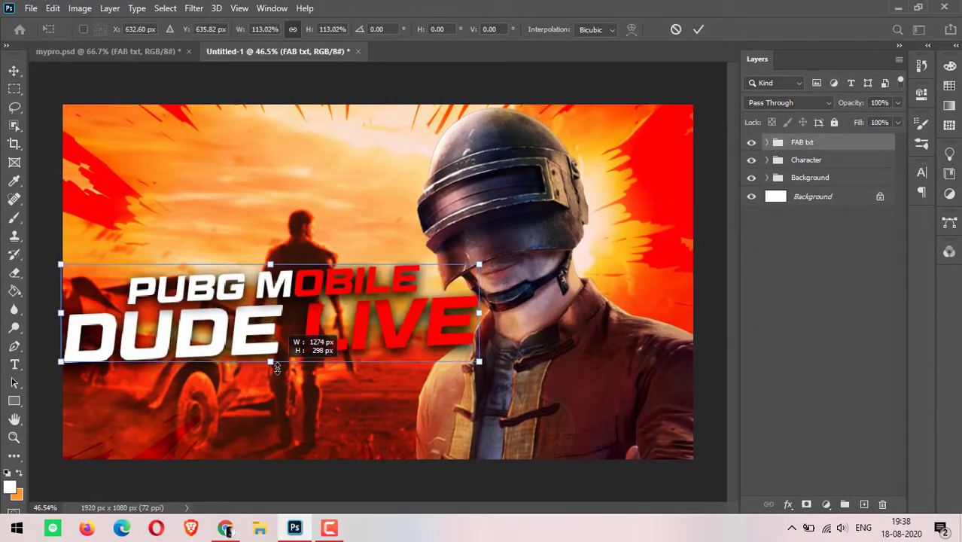
{"action": "left_click", "coordinate": [698, 30]}
{"action": "left_click_drag", "start_coordinate": [802, 143], "coordinate": [832, 175]}
{"action": "key", "text": "ctrl+t"}
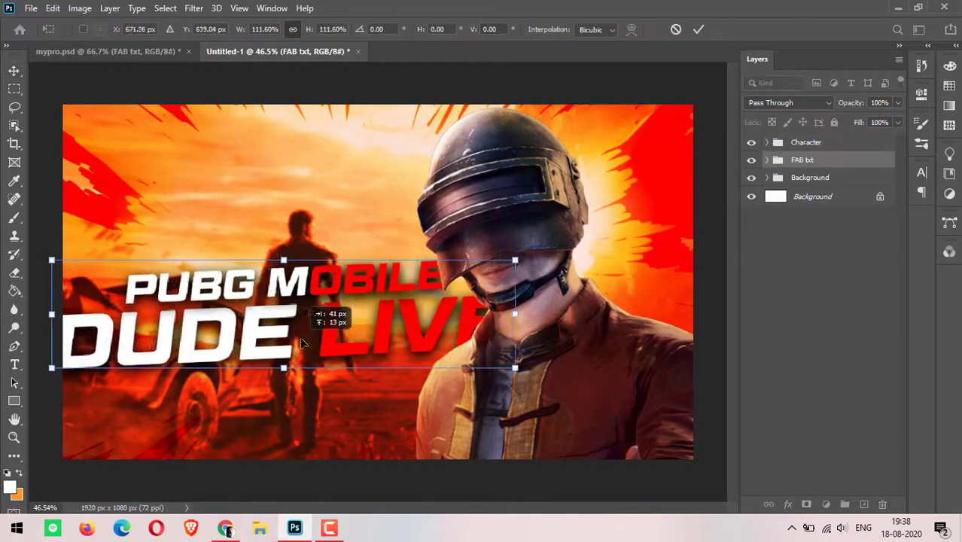
{"action": "left_click_drag", "start_coordinate": [299, 324], "coordinate": [429, 268]}
{"action": "left_click", "coordinate": [698, 31]}
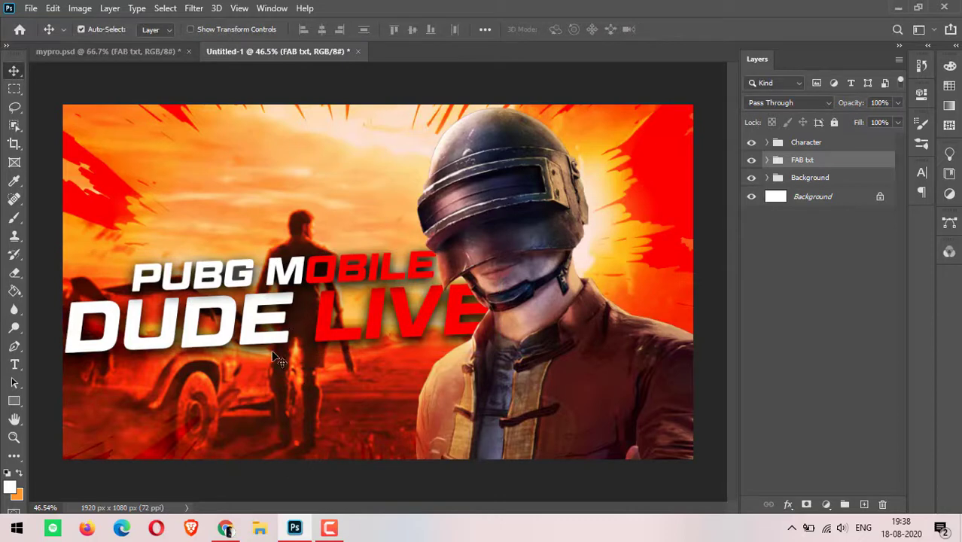
- On a new layer, brush sampled red across the canvas bottom and the character's lower body
{"action": "scroll", "coordinate": [277, 359], "scroll_direction": "down", "scroll_amount": 1}
{"action": "key", "text": "ctrl+shift+alt+n"}
{"action": "left_click", "coordinate": [11, 488]}
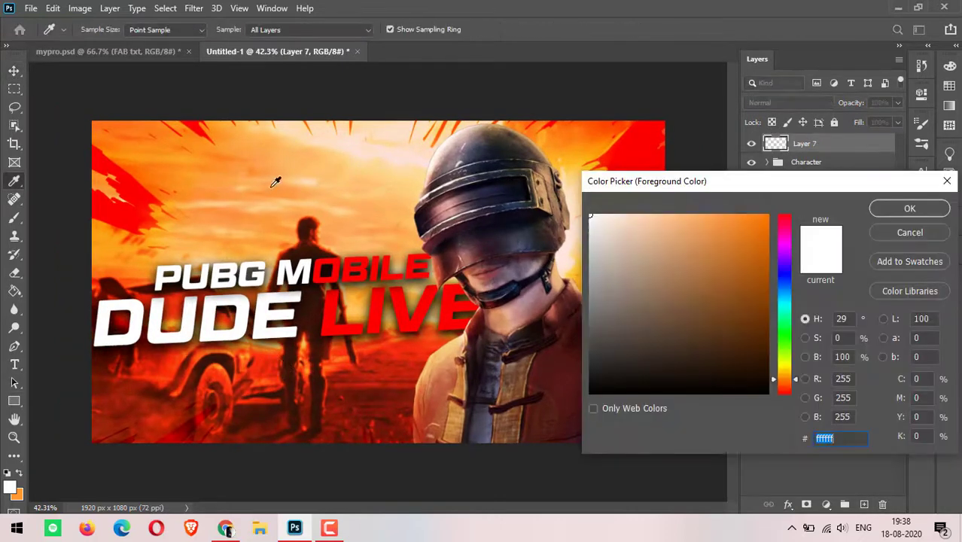
{"action": "left_click", "coordinate": [767, 218]}
{"action": "left_click", "coordinate": [909, 209]}
{"action": "right_click", "coordinate": [14, 218]}
{"action": "left_click", "coordinate": [71, 216]}
{"action": "mouse_move", "coordinate": [91, 433]}
{"action": "left_mouse_down"}
{"action": "mouse_move", "coordinate": [424, 451]}
{"action": "mouse_move", "coordinate": [727, 430]}
{"action": "left_mouse_up"}
{"action": "left_click_drag", "start_coordinate": [399, 366], "coordinate": [681, 421]}
- Move the red paint layer below the character and set it to Saturation blending
{"action": "left_click_drag", "start_coordinate": [807, 172], "coordinate": [805, 173]}
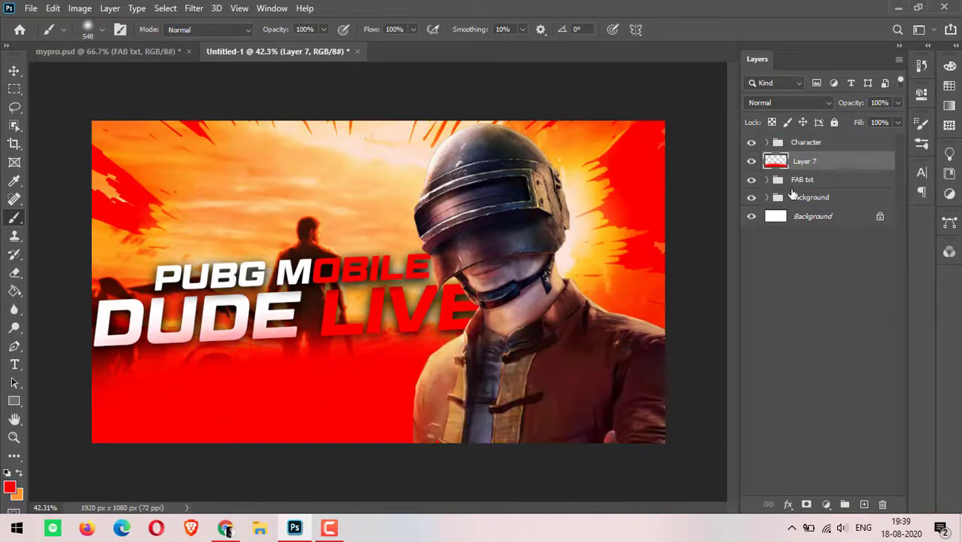
{"action": "left_click", "coordinate": [790, 102]}
{"action": "left_click", "coordinate": [791, 411]}
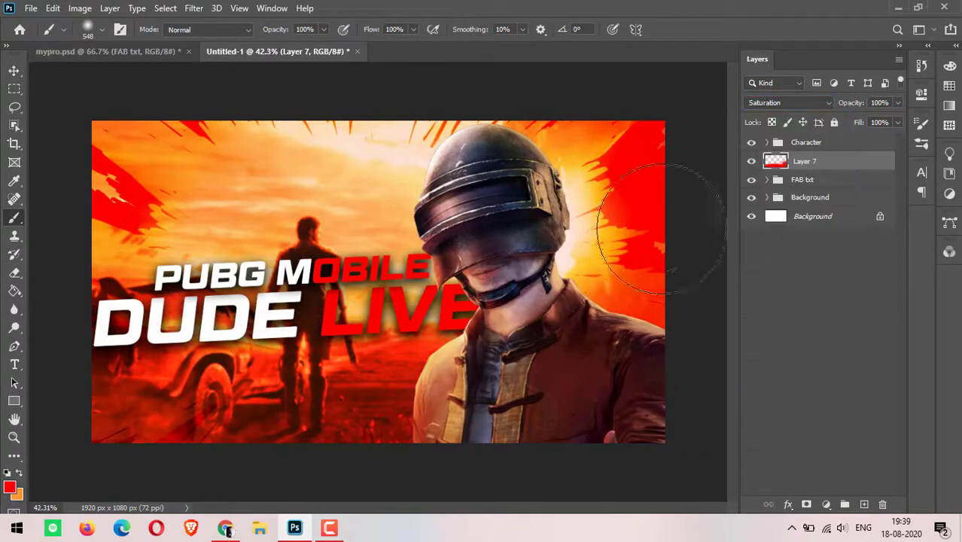
{"action": "left_click", "coordinate": [789, 103]}
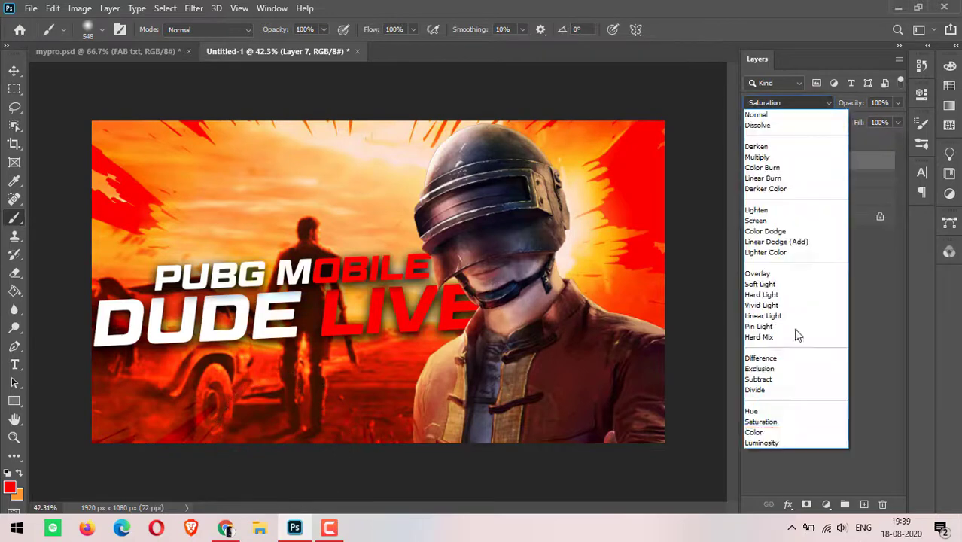
{"action": "left_click", "coordinate": [763, 427]}
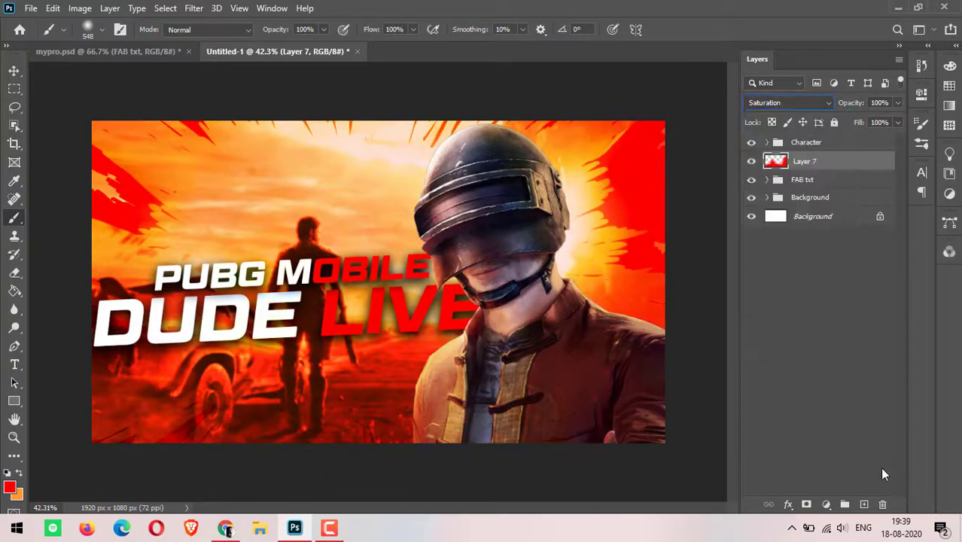
- Group the red layer with the title as 'Txt + Design' and add an empty layer on top
{"action": "left_click", "coordinate": [802, 180], "text": "shift"}
{"action": "key", "text": "ctrl+g"}
{"action": "double_click", "coordinate": [804, 160]}
{"action": "type", "text": "Txt + D"}
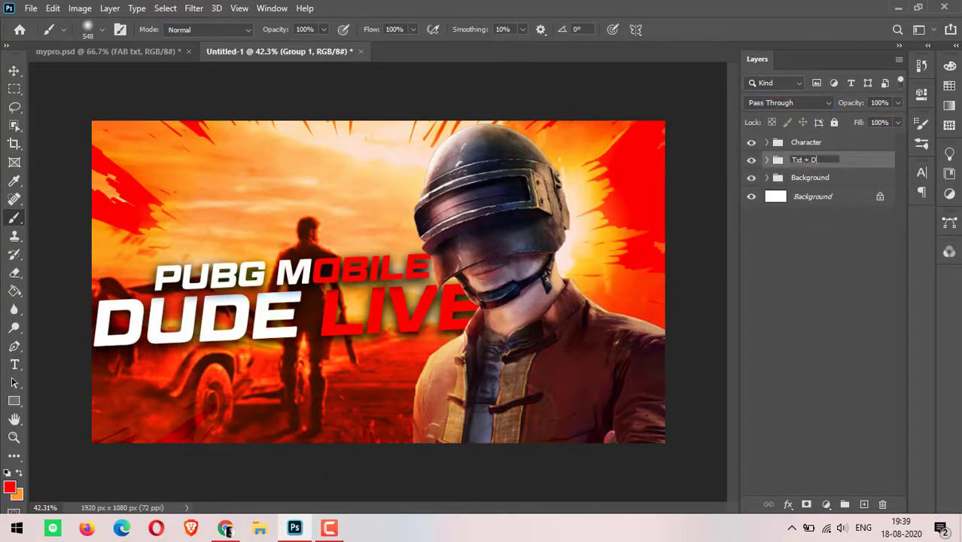
{"action": "type", "text": "esign"}
{"action": "left_click", "coordinate": [775, 134]}
{"action": "left_click", "coordinate": [864, 504]}
- Paint black along the right edge on Layer 8, keep Normal blending, and lower opacity to 37%
{"action": "left_click", "coordinate": [10, 489]}
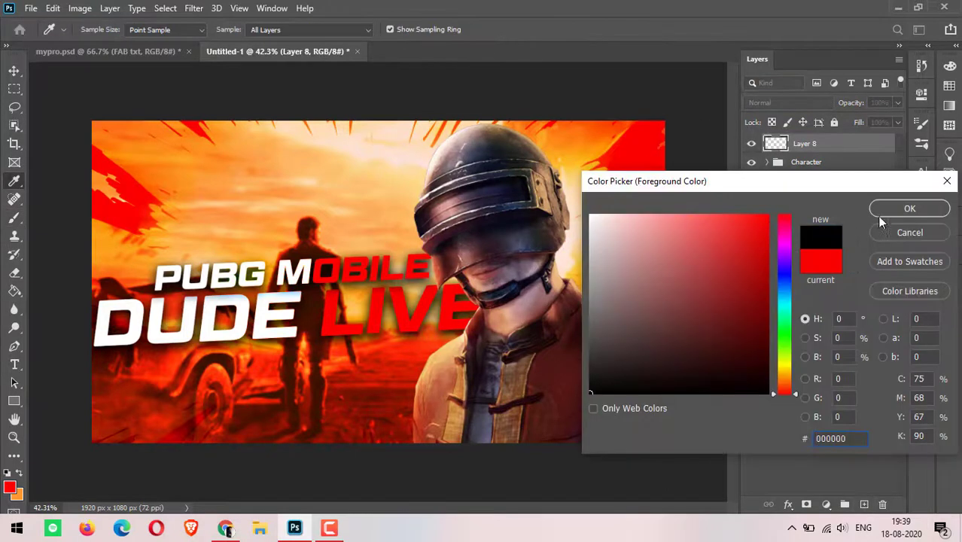
{"action": "left_click", "coordinate": [598, 482]}
{"action": "left_click", "coordinate": [909, 209]}
{"action": "left_click_drag", "start_coordinate": [815, 145], "coordinate": [815, 170]}
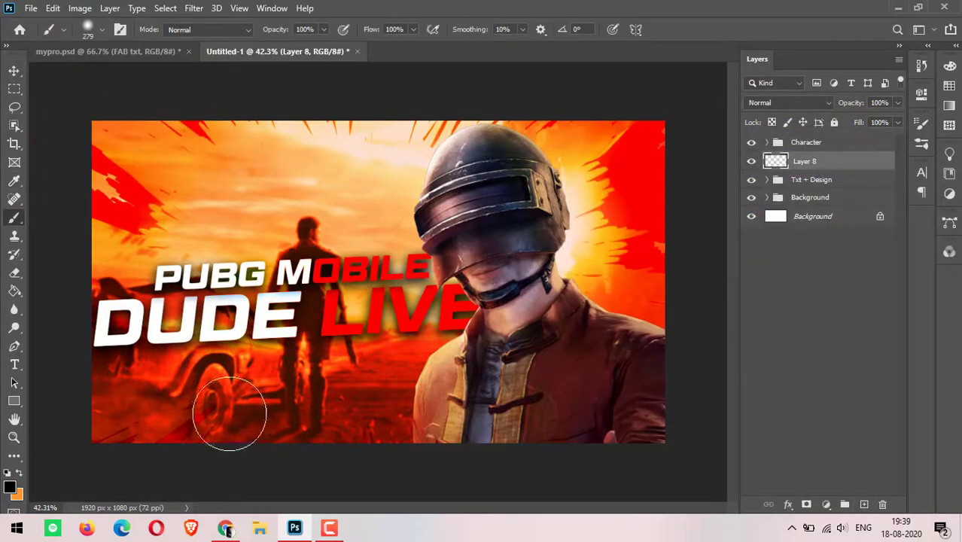
{"action": "left_click_drag", "start_coordinate": [225, 408], "coordinate": [204, 375]}
{"action": "key", "text": "ctrl+z"}
{"action": "mouse_move", "coordinate": [647, 132]}
{"action": "left_mouse_down"}
{"action": "mouse_move", "coordinate": [658, 278]}
{"action": "mouse_move", "coordinate": [595, 263]}
{"action": "left_mouse_up"}
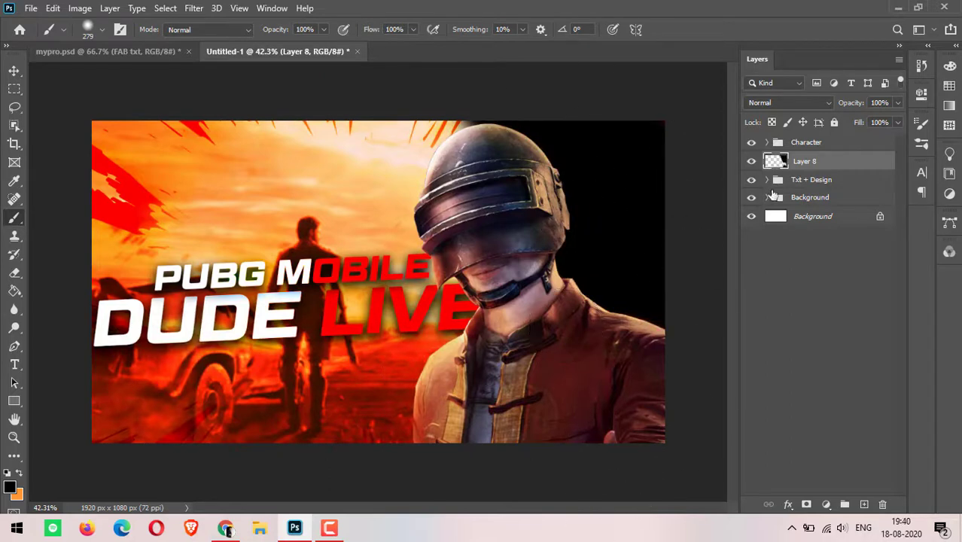
{"action": "left_click", "coordinate": [789, 103]}
{"action": "key", "text": "Return"}
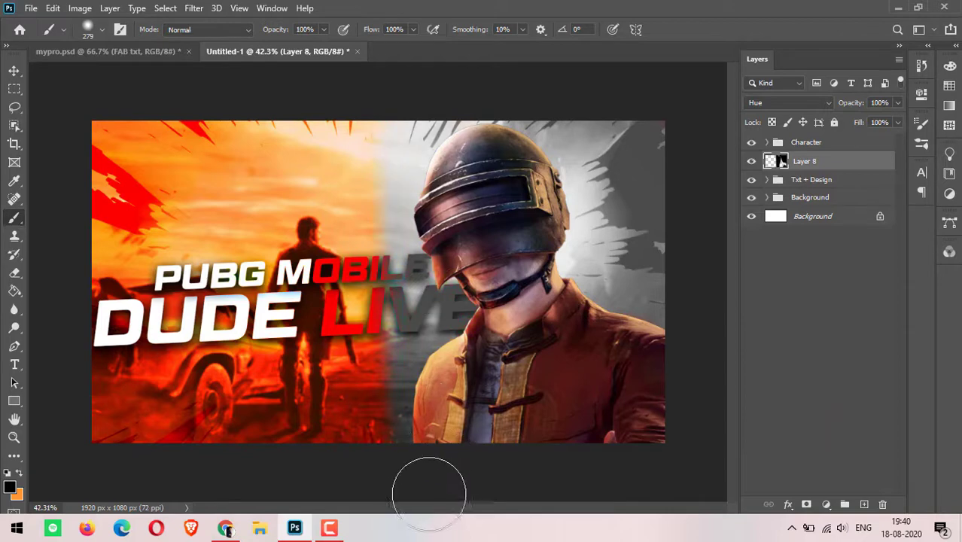
{"action": "key", "text": "ctrl+z"}
{"action": "left_click_drag", "start_coordinate": [901, 124], "coordinate": [840, 124]}
- Scale the Character group up to about 109% and shift it right
{"action": "key", "text": "v"}
{"action": "left_click", "coordinate": [806, 142]}
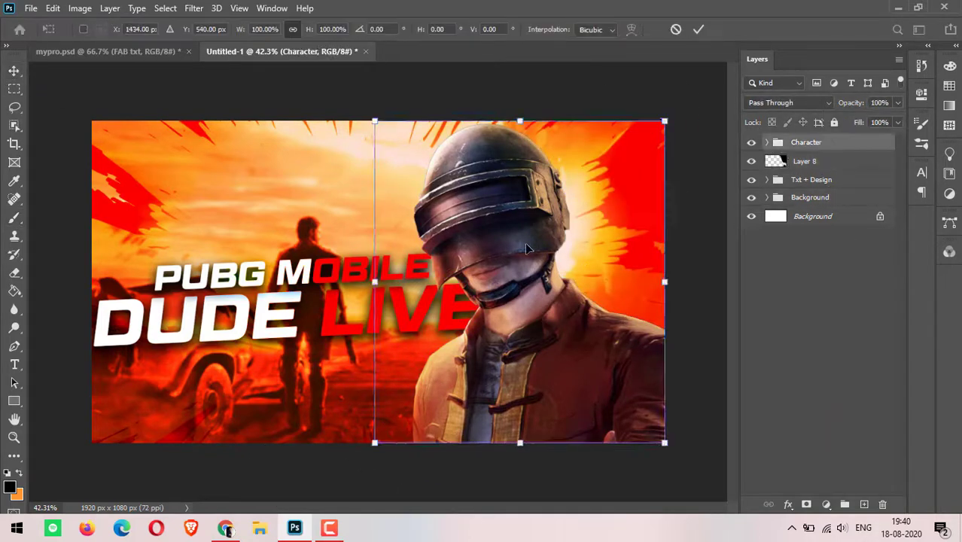
{"action": "mouse_move", "coordinate": [525, 248]}
{"action": "left_mouse_down"}
{"action": "mouse_move", "coordinate": [547, 248]}
{"action": "mouse_move", "coordinate": [537, 232]}
{"action": "left_mouse_up"}
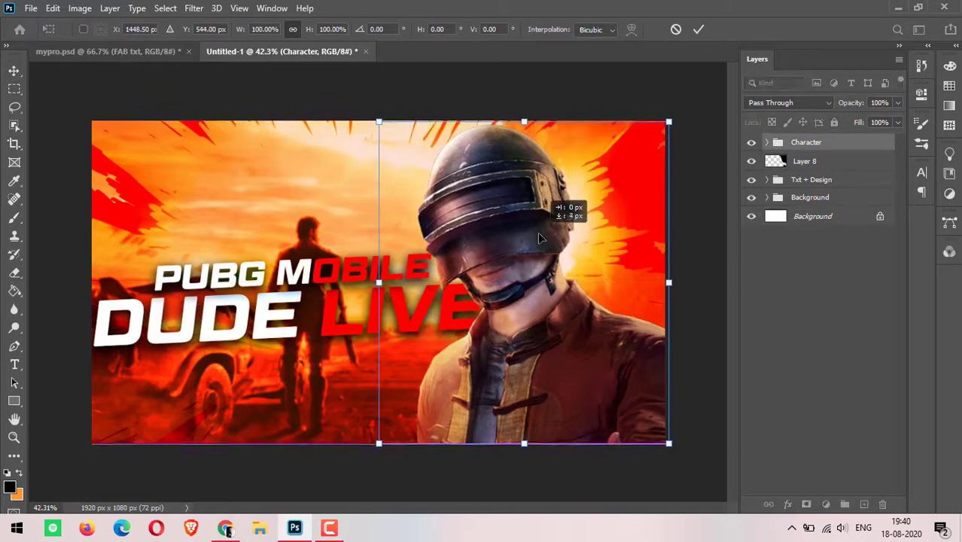
{"action": "left_click_drag", "start_coordinate": [378, 442], "coordinate": [351, 473]}
{"action": "left_click_drag", "start_coordinate": [486, 374], "coordinate": [525, 366]}
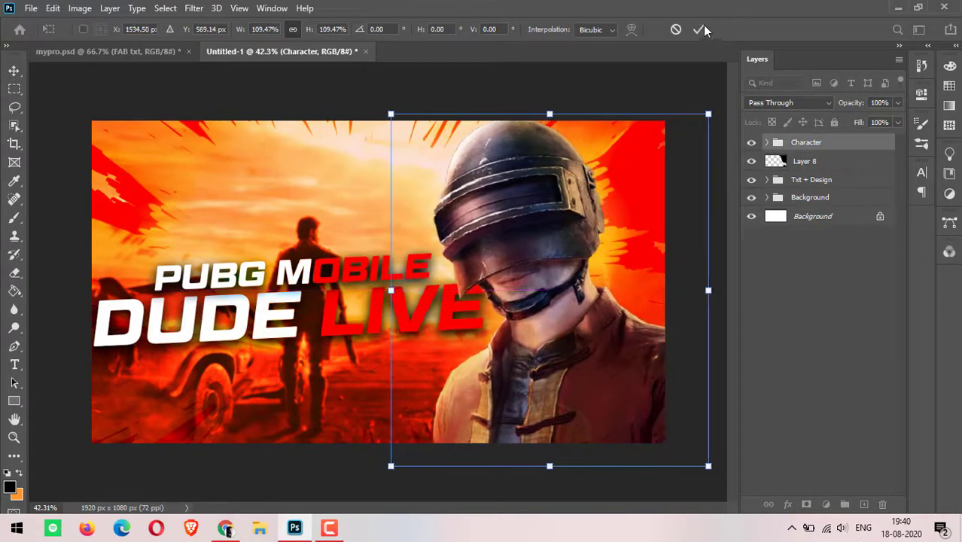
{"action": "left_click", "coordinate": [699, 28]}
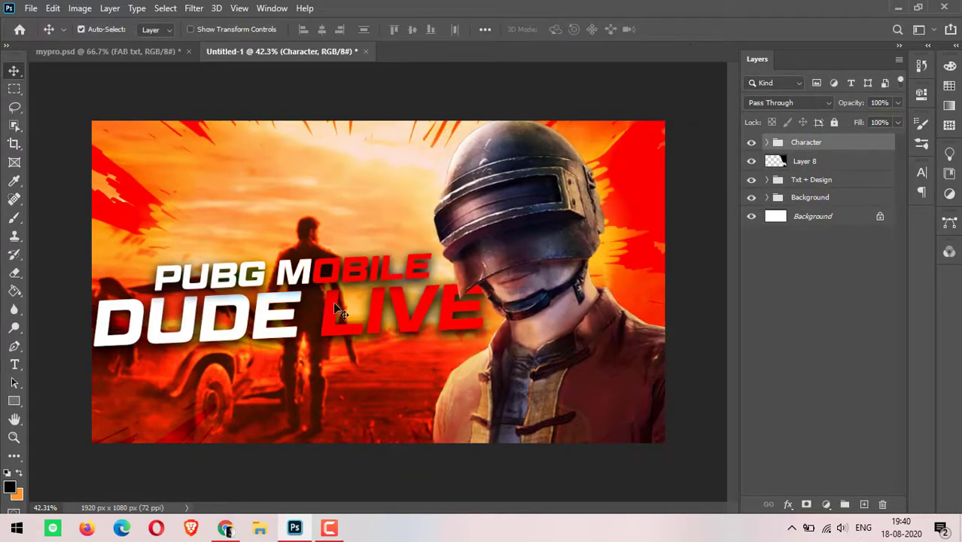
- Bring the killoxs smoke layer from mypro.psd into the thumbnail document
{"action": "left_click", "coordinate": [113, 52]}
{"action": "left_click", "coordinate": [752, 307]}
{"action": "left_click", "coordinate": [828, 307]}
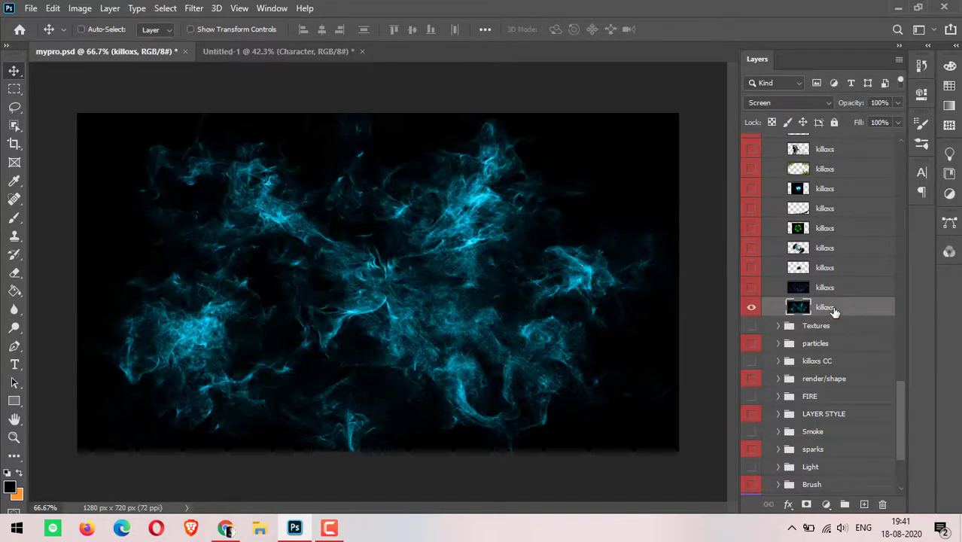
{"action": "left_click_drag", "start_coordinate": [121, 50], "coordinate": [818, 197]}
{"action": "key", "text": "ctrl+t"}
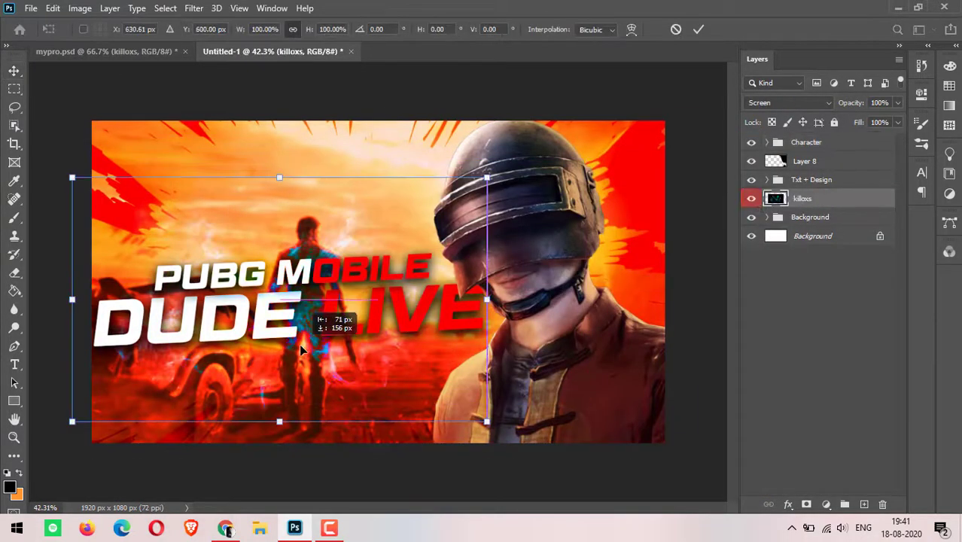
{"action": "key", "text": "Return"}
- Set the smoke layer to Subtract blending, move it up over the title, and enlarge it
{"action": "left_click", "coordinate": [786, 102]}
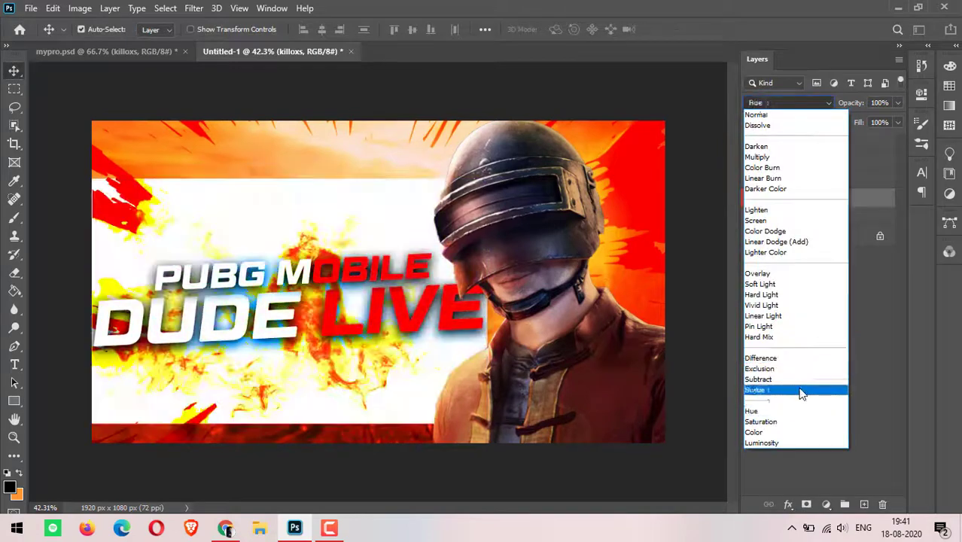
{"action": "left_click", "coordinate": [801, 386]}
{"action": "key", "text": "ctrl+t"}
{"action": "left_click_drag", "start_coordinate": [374, 296], "coordinate": [382, 154]}
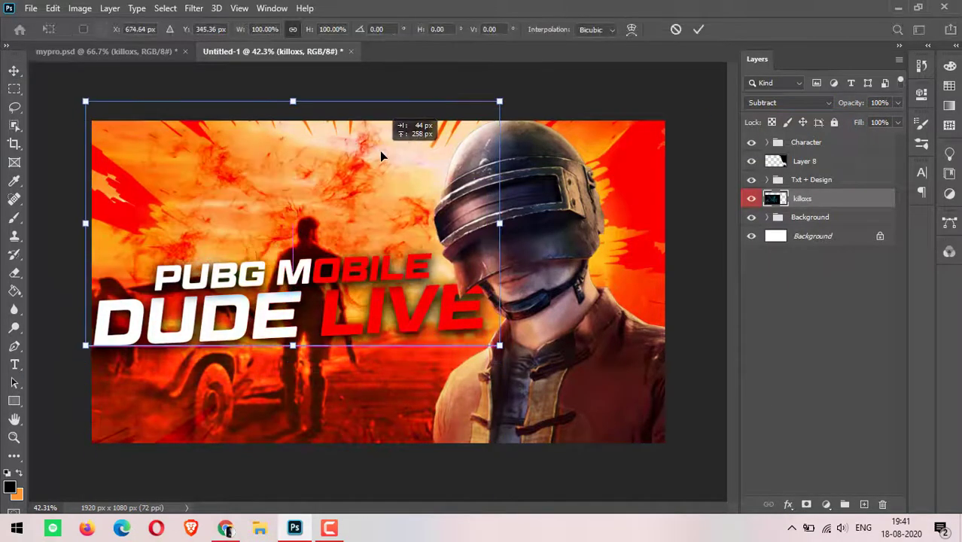
{"action": "left_click_drag", "start_coordinate": [498, 222], "coordinate": [617, 220]}
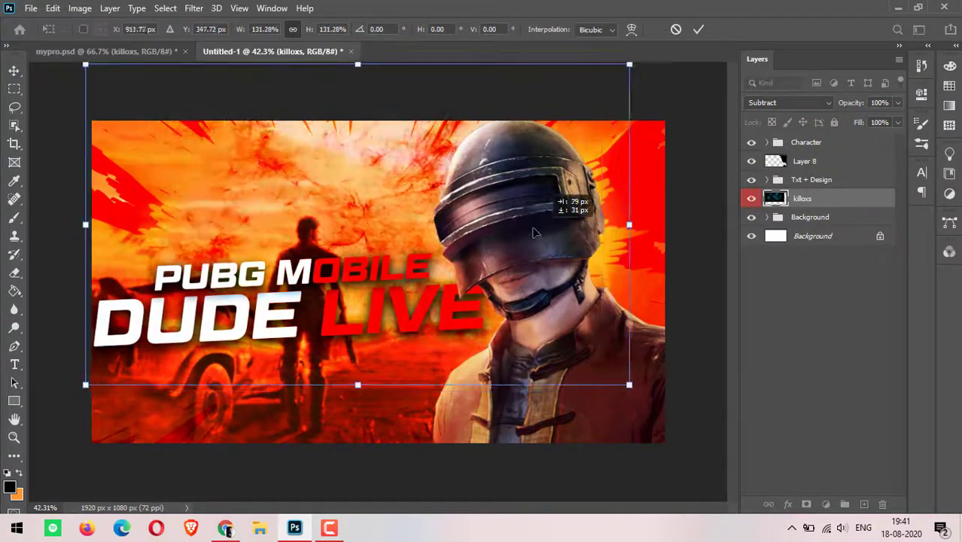
{"action": "key", "text": "Return"}
- Try a moved copy of the smoke layer, then delete the copy
{"action": "left_click_drag", "start_coordinate": [362, 226], "coordinate": [603, 444]}
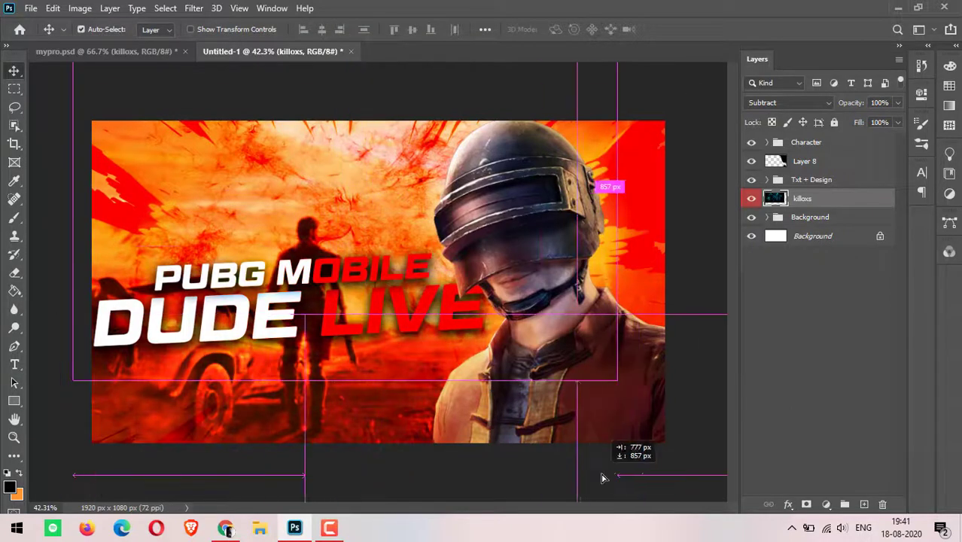
{"action": "left_click_drag", "start_coordinate": [821, 139], "coordinate": [821, 139]}
{"action": "key", "text": "ctrl+t"}
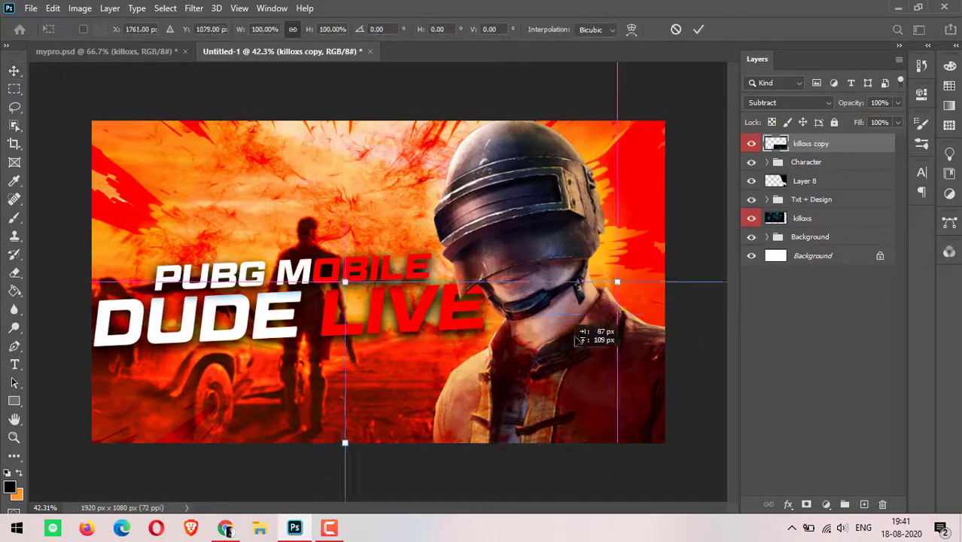
{"action": "left_click_drag", "start_coordinate": [534, 422], "coordinate": [399, 421]}
{"action": "key", "text": "Escape"}
{"action": "key", "text": "Delete"}
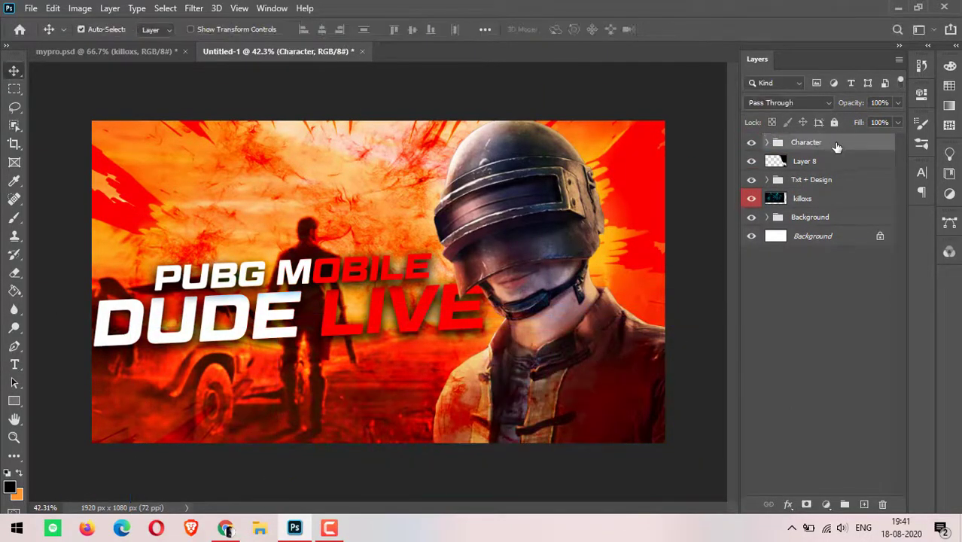
- Keep the killoxs smoke in Subtract mode and add empty Layer 9 above it
{"action": "left_click", "coordinate": [836, 181]}
{"action": "left_click", "coordinate": [767, 143]}
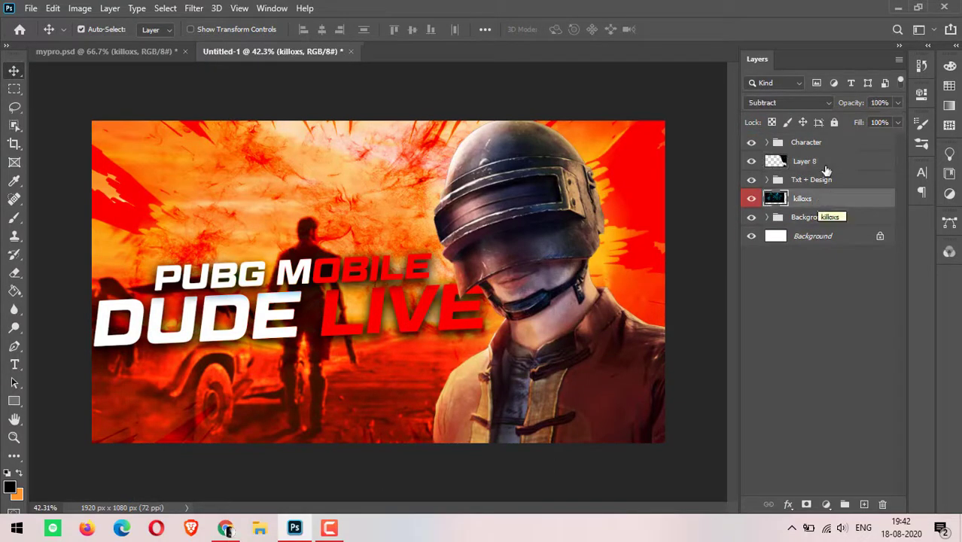
{"action": "left_click", "coordinate": [802, 164], "text": "ctrl"}
{"action": "left_click", "coordinate": [802, 198]}
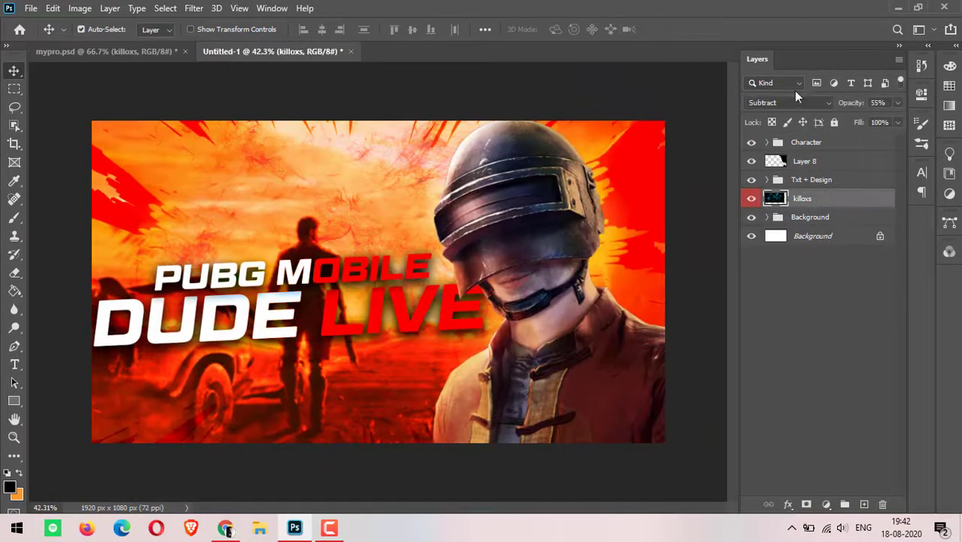
{"action": "left_click", "coordinate": [790, 103]}
{"action": "left_click", "coordinate": [776, 379]}
{"action": "left_click", "coordinate": [805, 218]}
{"action": "left_click", "coordinate": [802, 198]}
{"action": "left_click", "coordinate": [865, 504]}
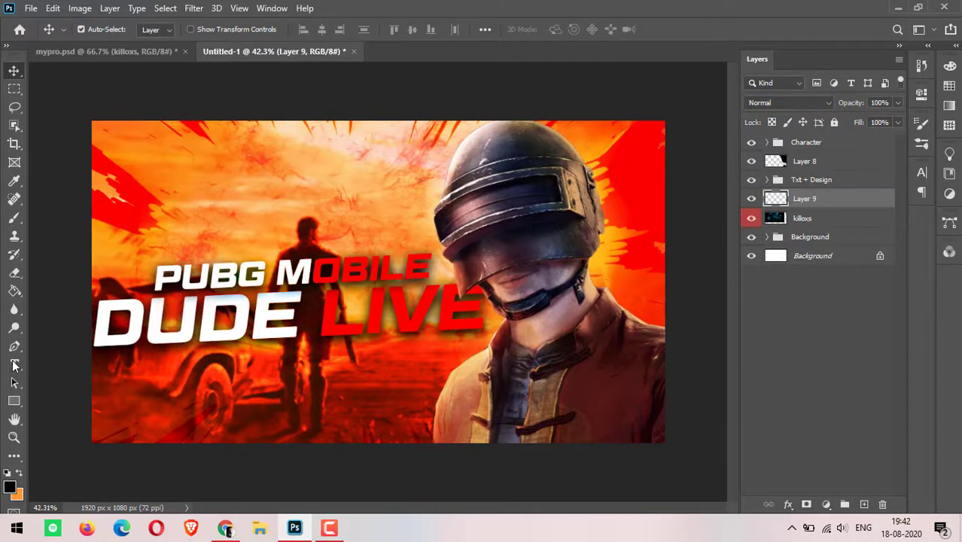
- Choose the Brush tool with a soft round General Brushes preset, discarding trial strokes
{"action": "right_click", "coordinate": [14, 217]}
{"action": "left_click", "coordinate": [80, 217]}
{"action": "mouse_move", "coordinate": [221, 469]}
{"action": "left_mouse_down"}
{"action": "mouse_move", "coordinate": [119, 397]}
{"action": "mouse_move", "coordinate": [359, 415]}
{"action": "mouse_move", "coordinate": [327, 380]}
{"action": "mouse_move", "coordinate": [273, 358]}
{"action": "mouse_move", "coordinate": [542, 329]}
{"action": "left_mouse_up"}
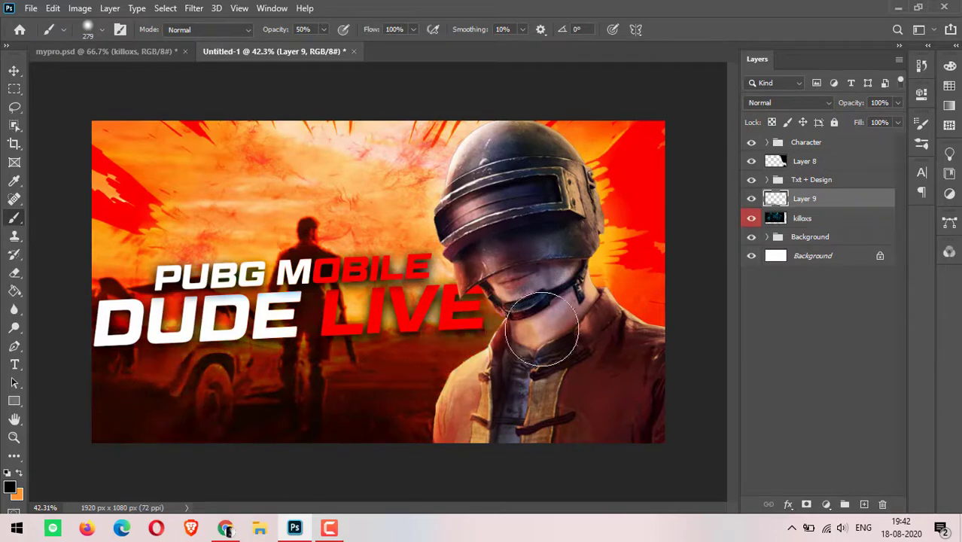
{"action": "key", "text": "ctrl+z"}
{"action": "left_click", "coordinate": [102, 30]}
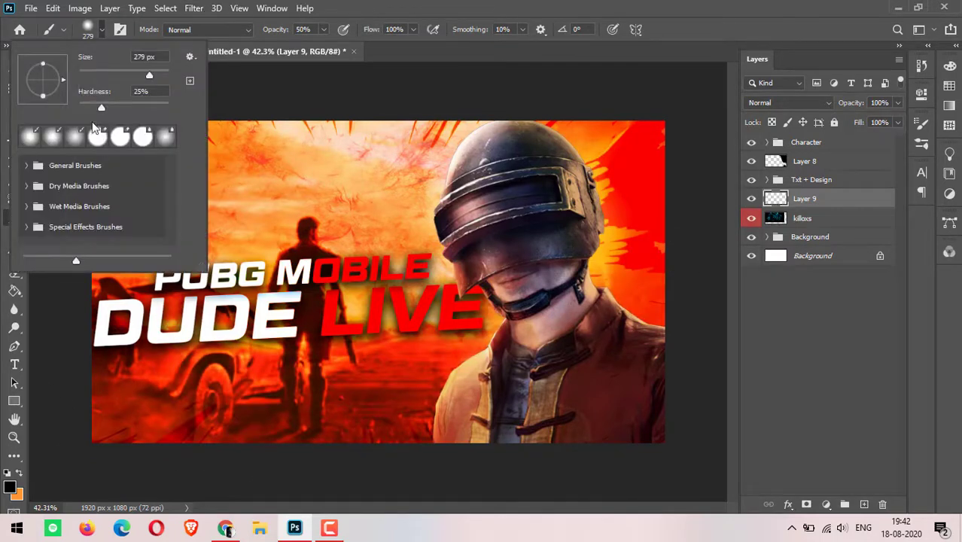
{"action": "left_click", "coordinate": [27, 165]}
{"action": "scroll", "coordinate": [75, 203], "scroll_direction": "down", "scroll_amount": 2}
{"action": "double_click", "coordinate": [76, 236]}
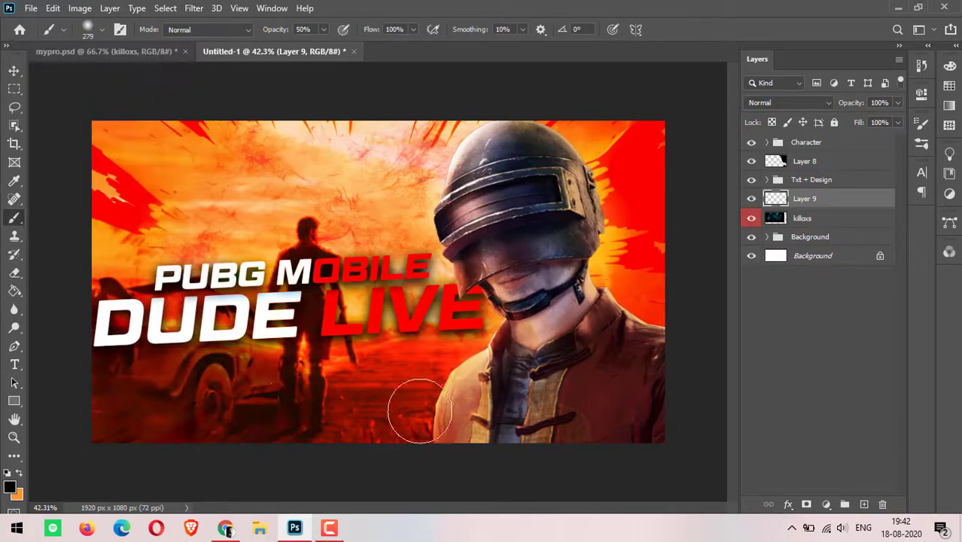
{"action": "mouse_move", "coordinate": [113, 150]}
{"action": "left_mouse_down"}
{"action": "mouse_move", "coordinate": [226, 222]}
{"action": "mouse_move", "coordinate": [327, 215]}
{"action": "left_mouse_up"}
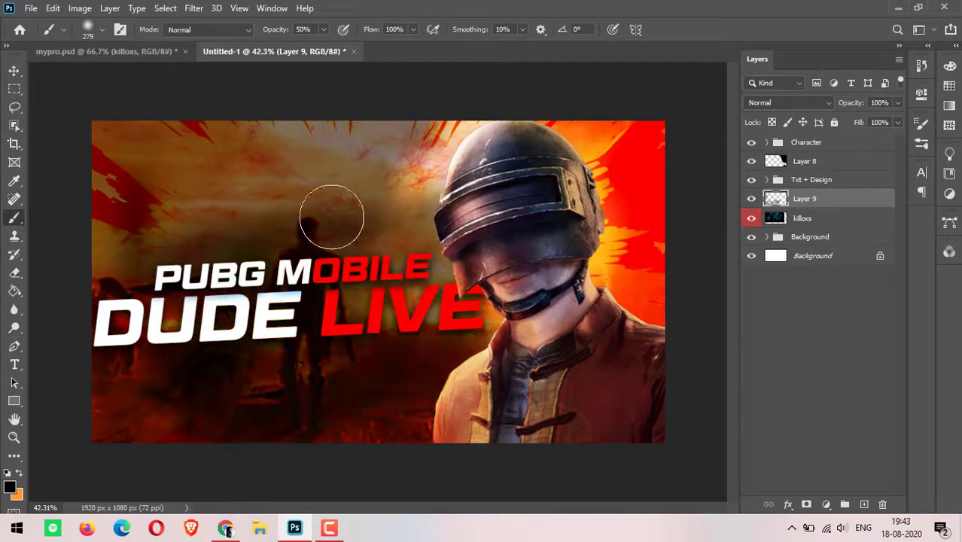
{"action": "key", "text": "ctrl+z"}
{"action": "key", "text": "ctrl+z"}
{"action": "key", "text": "ctrl+z"}
{"action": "key", "text": "ctrl+z"}
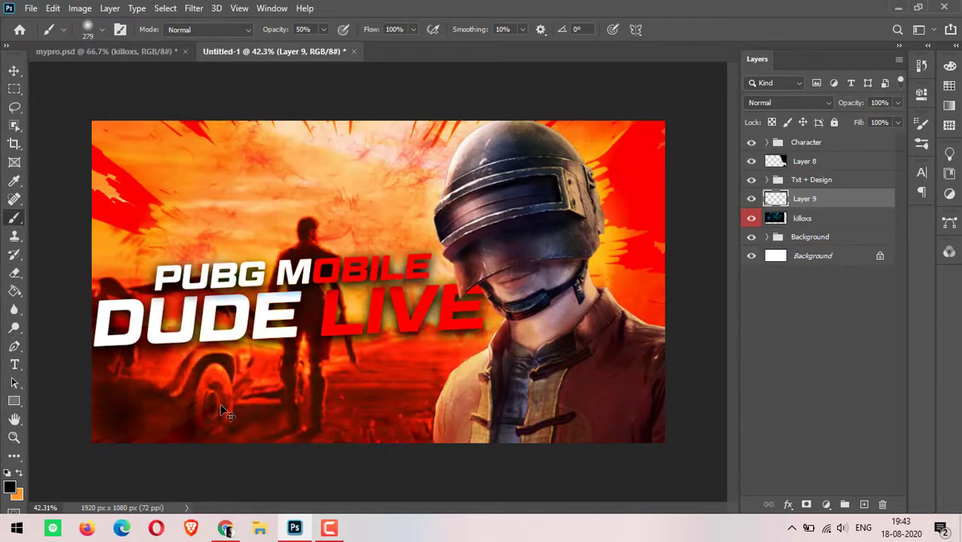
{"action": "key", "text": "ctrl+z"}
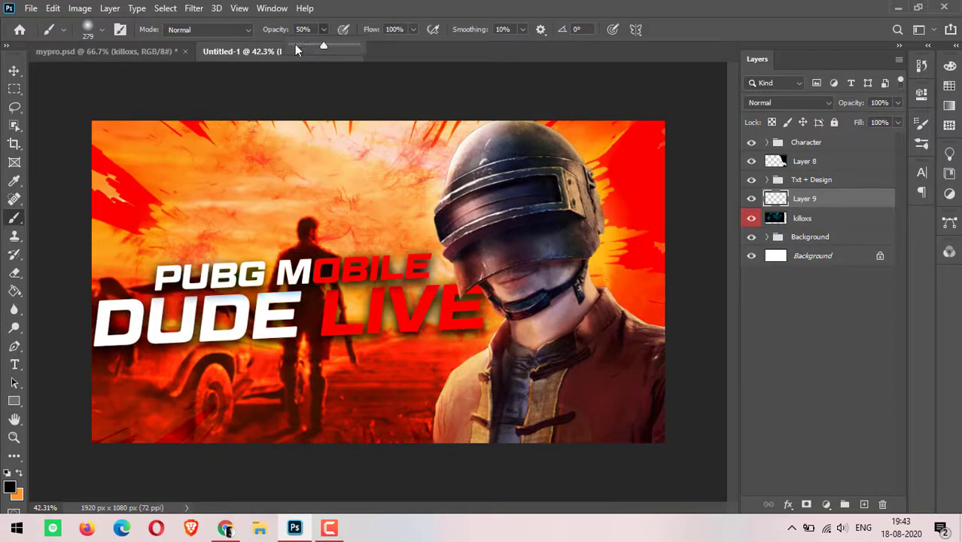
- At about 6% brush opacity, softly darken the sky, lower middle and area around the helmet
{"action": "left_click_drag", "start_coordinate": [323, 46], "coordinate": [291, 46]}
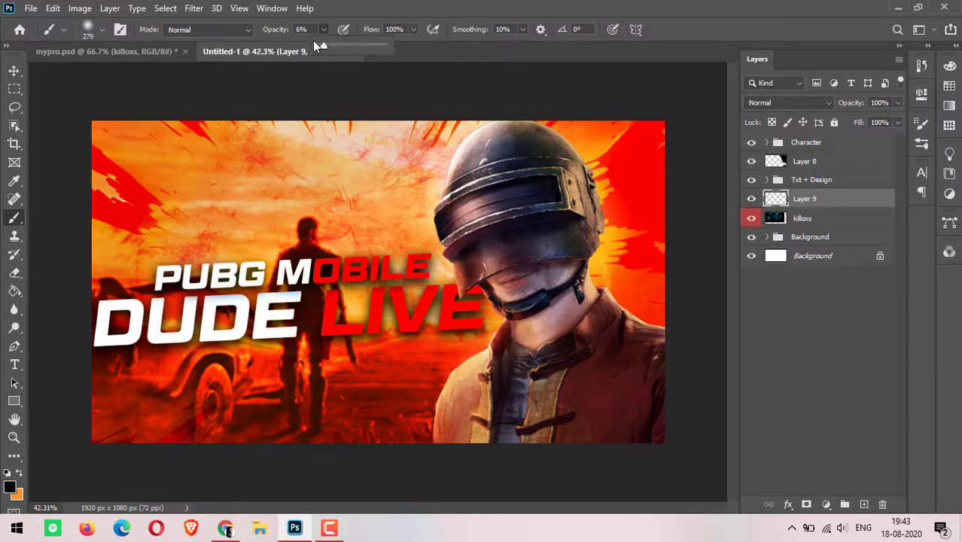
{"action": "left_click_drag", "start_coordinate": [253, 343], "coordinate": [321, 429]}
{"action": "left_click_drag", "start_coordinate": [105, 151], "coordinate": [422, 128]}
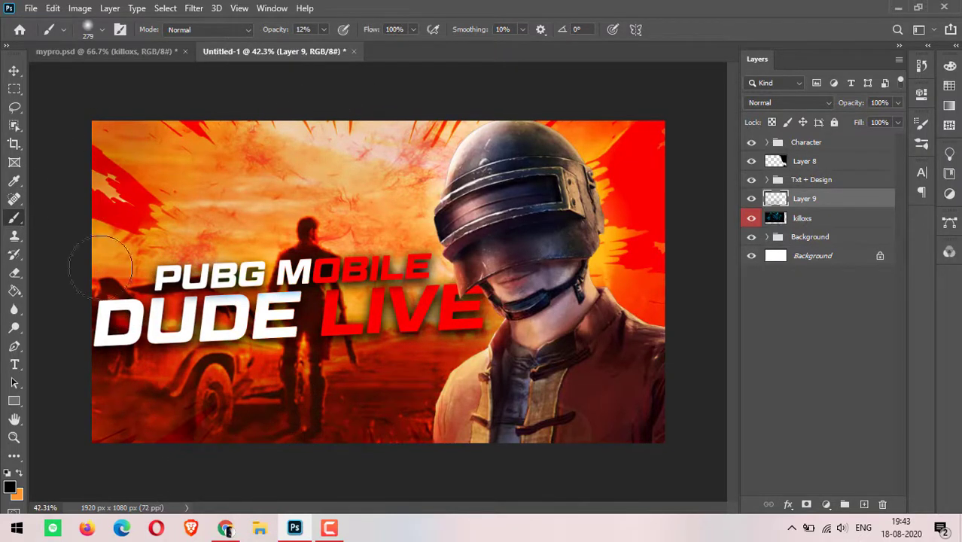
{"action": "mouse_move", "coordinate": [527, 113]}
{"action": "left_mouse_down"}
{"action": "mouse_move", "coordinate": [610, 181]}
{"action": "mouse_move", "coordinate": [648, 309]}
{"action": "left_mouse_up"}
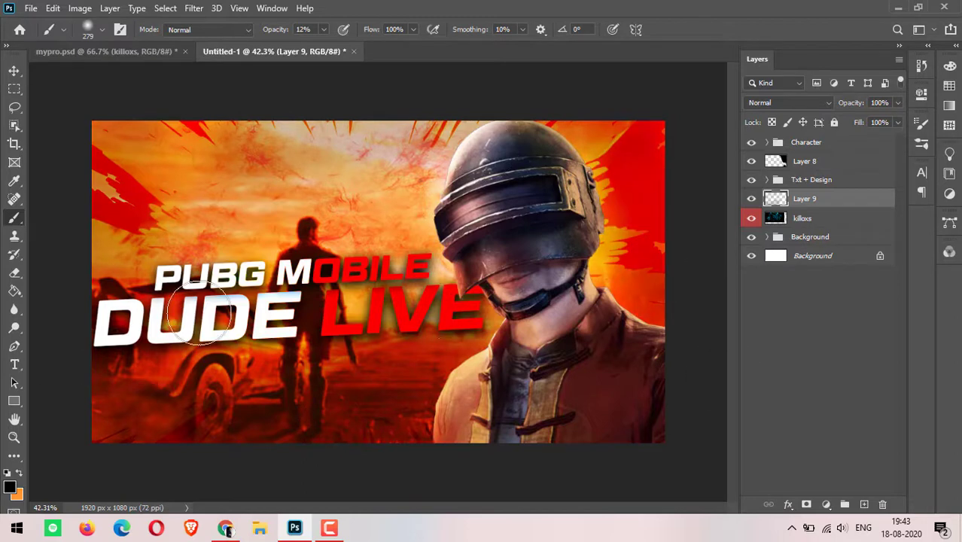
{"action": "key", "text": "v"}
{"action": "key", "text": "ctrl+0"}
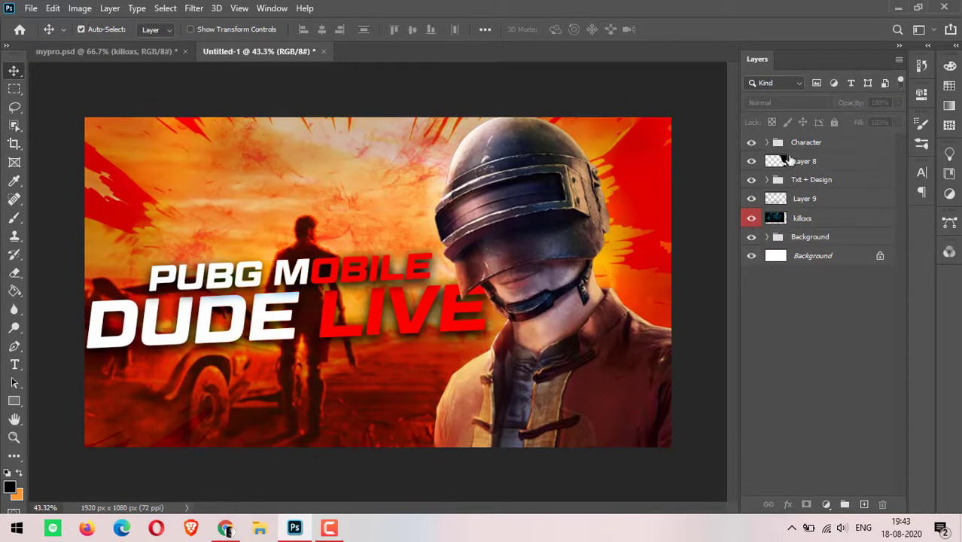
- Duplicate the Txt + Design group and nudge the lower copy about 20 px left
{"action": "left_click", "coordinate": [828, 181]}
{"action": "key", "text": "ctrl+j"}
{"action": "left_click", "coordinate": [829, 198]}
{"action": "key", "text": "shift+Left"}
{"action": "key", "text": "shift+Left"}
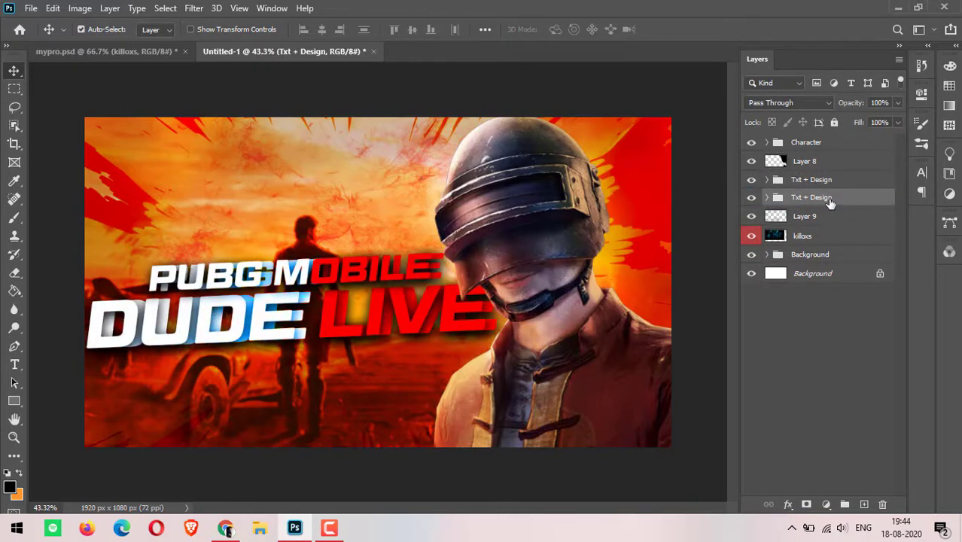
- In the lower copy, delete Layer 10 and turn off all PUBG MOBILE and DUDE LIVE effects
{"action": "left_click", "coordinate": [767, 197]}
{"action": "left_click", "coordinate": [778, 235]}
{"action": "left_click", "coordinate": [818, 216]}
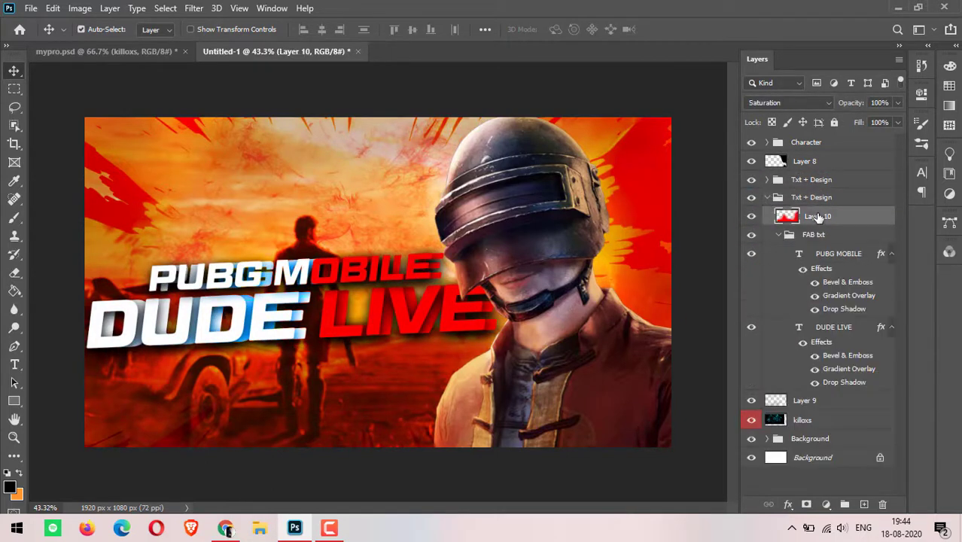
{"action": "key", "text": "Delete"}
{"action": "left_click", "coordinate": [814, 234]}
{"action": "left_click_drag", "start_coordinate": [815, 262], "coordinate": [816, 292]}
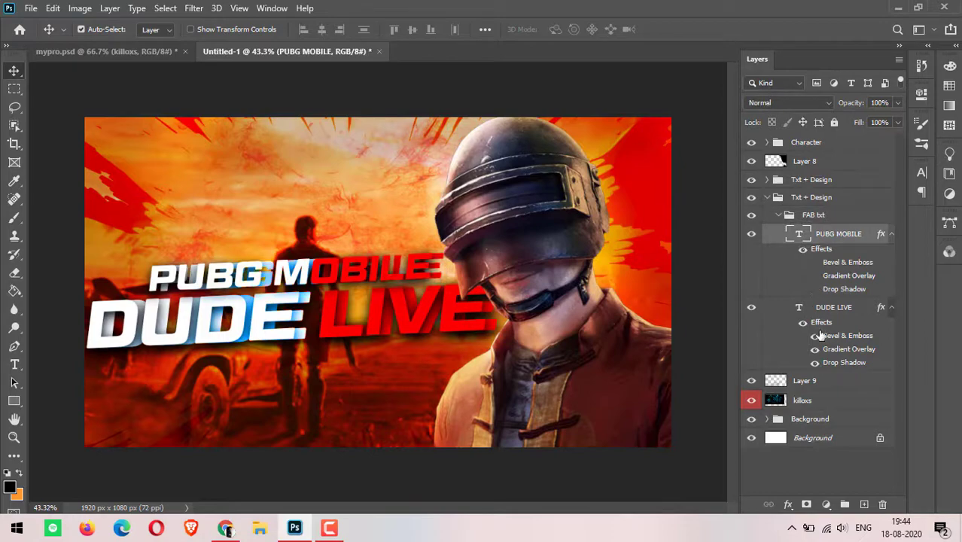
{"action": "left_click", "coordinate": [828, 307]}
{"action": "left_click_drag", "start_coordinate": [815, 336], "coordinate": [814, 363]}
- Give the PUBG MOBILE copy a white (#ffffff) Stroke layer style
{"action": "left_click", "coordinate": [831, 239]}
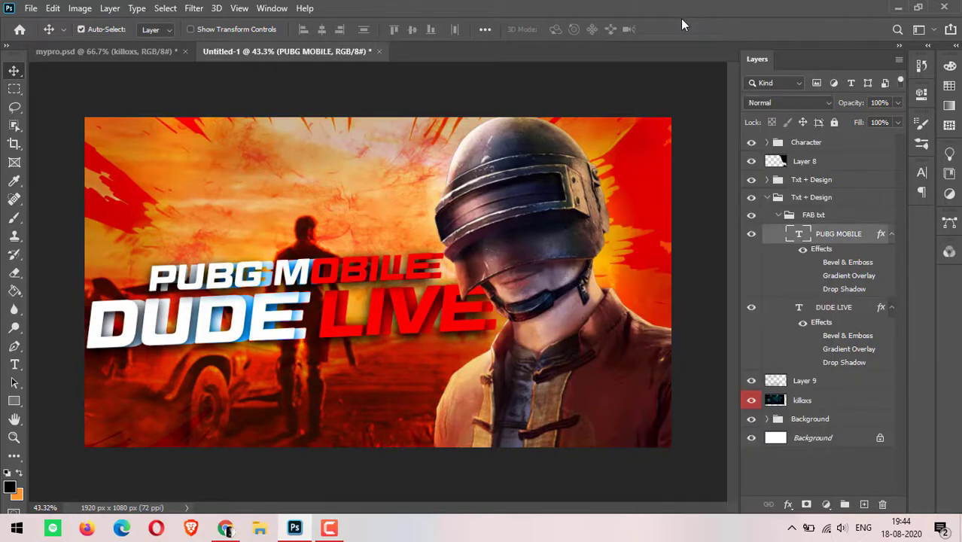
{"action": "double_click", "coordinate": [831, 239]}
{"action": "left_click", "coordinate": [421, 246]}
{"action": "left_click", "coordinate": [670, 340]}
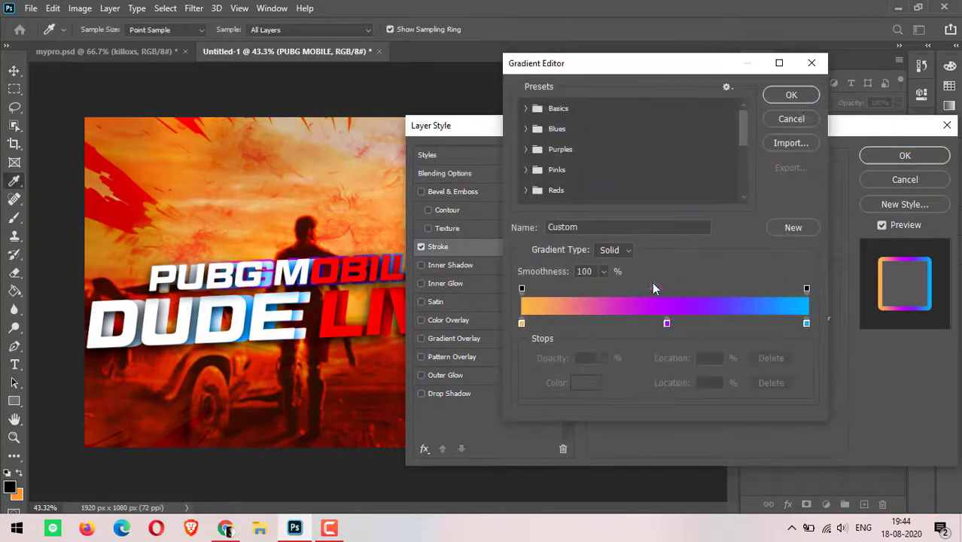
{"action": "key", "text": "Escape"}
{"action": "left_click", "coordinate": [638, 283]}
{"action": "type", "text": "ffffff"}
{"action": "key", "text": "Return"}
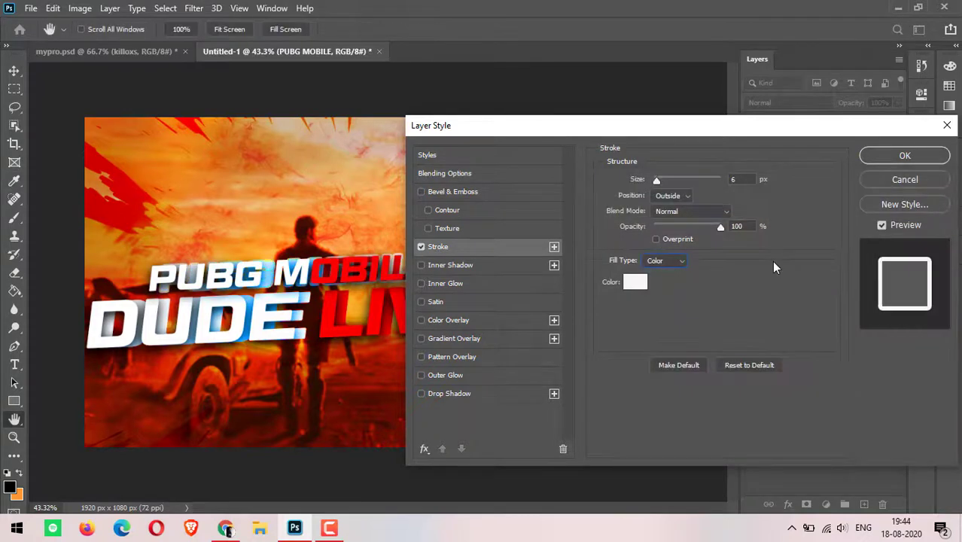
{"action": "left_click", "coordinate": [444, 173]}
{"action": "left_click", "coordinate": [917, 186]}
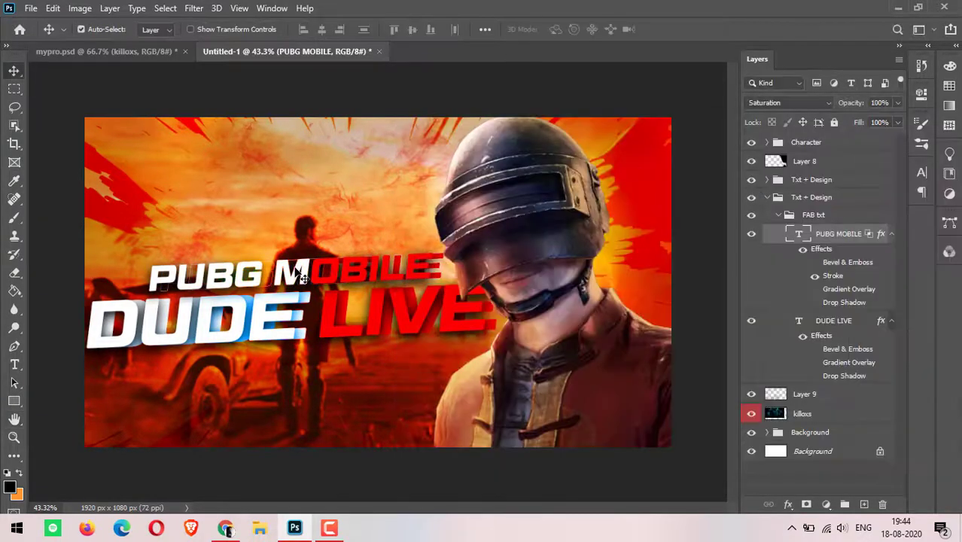
- Hide the character and upper layers, then make the PUBG MOBILE copy text white
{"action": "left_click", "coordinate": [768, 180]}
{"action": "key", "text": "t"}
{"action": "left_click", "coordinate": [767, 179]}
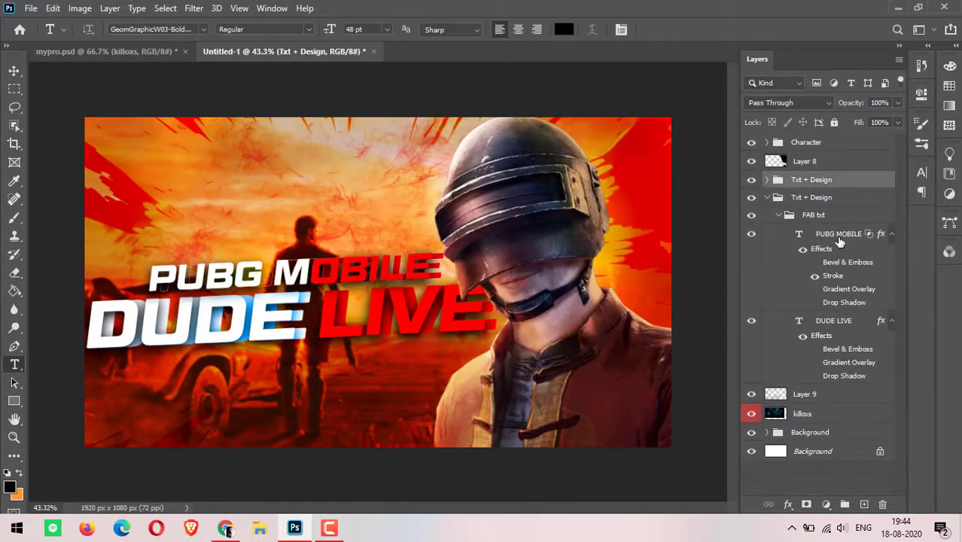
{"action": "left_click", "coordinate": [838, 235]}
{"action": "left_click_drag", "start_coordinate": [751, 142], "coordinate": [751, 197]}
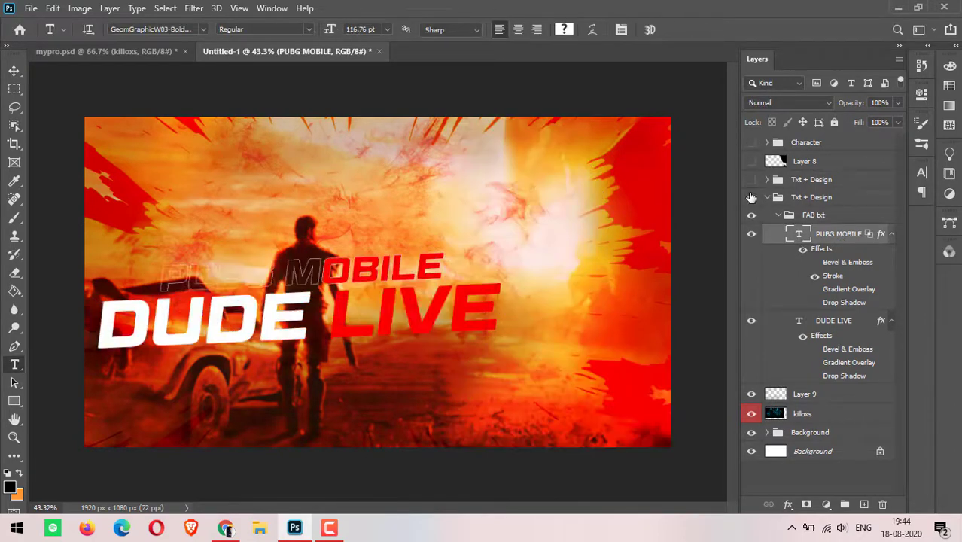
{"action": "double_click", "coordinate": [799, 234]}
{"action": "left_click", "coordinate": [563, 29]}
{"action": "left_click_drag", "start_coordinate": [621, 215], "coordinate": [575, 200]}
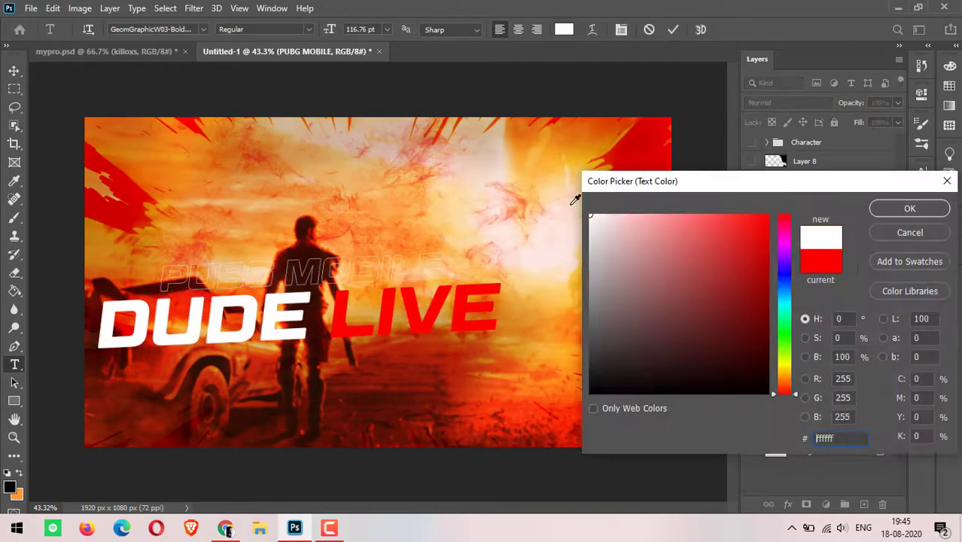
{"action": "left_click", "coordinate": [910, 208]}
{"action": "left_click", "coordinate": [673, 29]}
- Give the DUDE LIVE copy a solid white Stroke layer style
{"action": "left_click", "coordinate": [842, 325]}
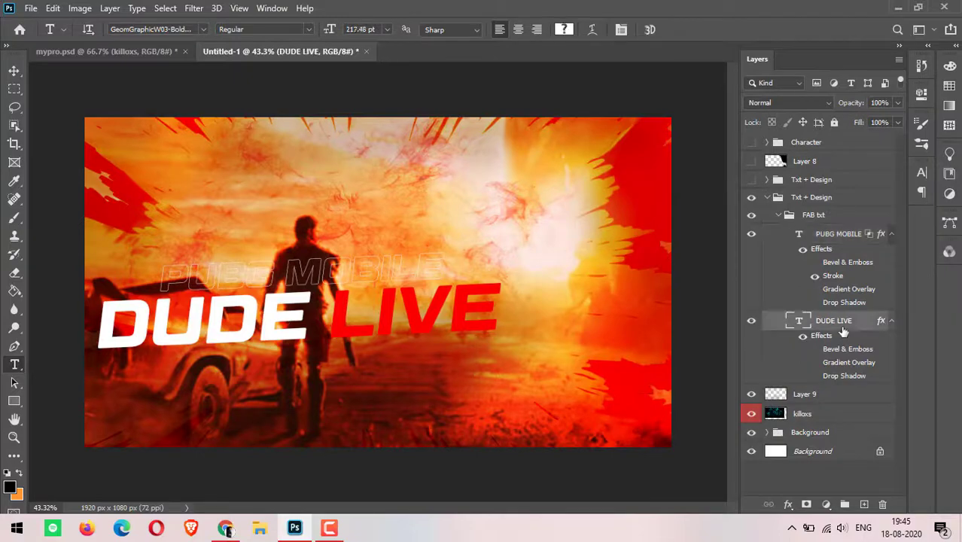
{"action": "right_click", "coordinate": [843, 330]}
{"action": "left_click", "coordinate": [661, 20]}
{"action": "left_click", "coordinate": [438, 246]}
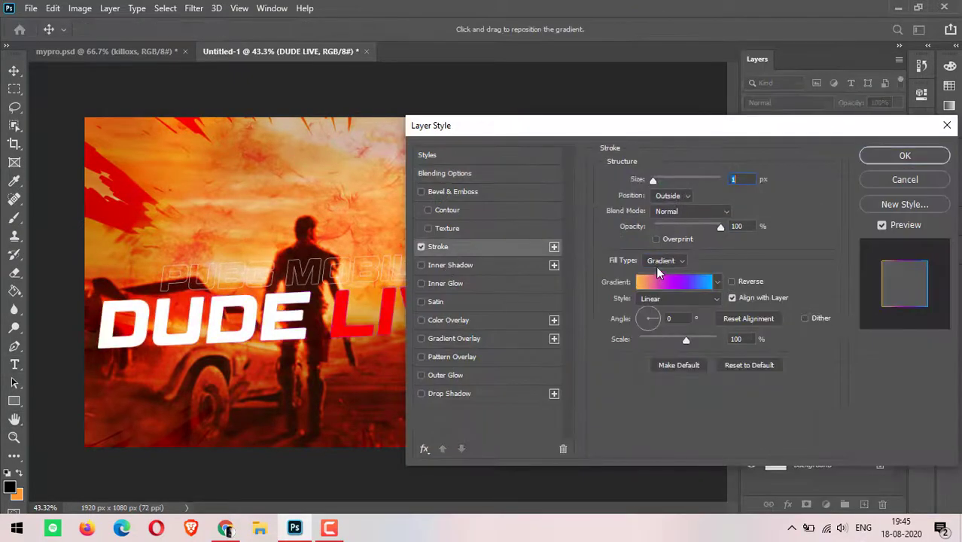
{"action": "left_click", "coordinate": [661, 260]}
{"action": "left_click", "coordinate": [663, 273]}
{"action": "left_click", "coordinate": [622, 282]}
{"action": "left_click", "coordinate": [593, 217]}
{"action": "left_click", "coordinate": [877, 206]}
{"action": "left_click", "coordinate": [444, 173]}
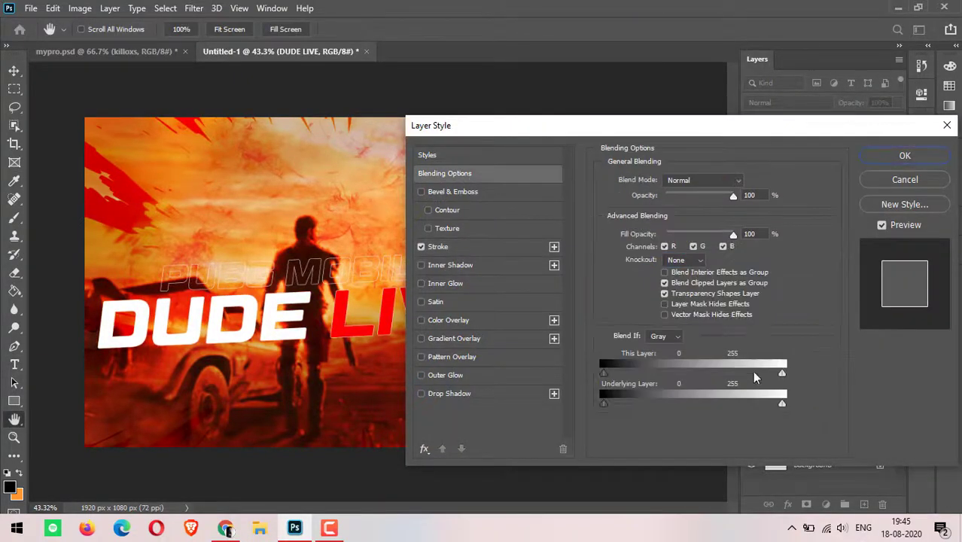
{"action": "left_click", "coordinate": [905, 155]}
- Set the DUDE LIVE copy text colour to white
{"action": "double_click", "coordinate": [799, 320]}
{"action": "left_click", "coordinate": [564, 29]}
{"action": "left_click", "coordinate": [911, 206]}
{"action": "left_click", "coordinate": [670, 29]}
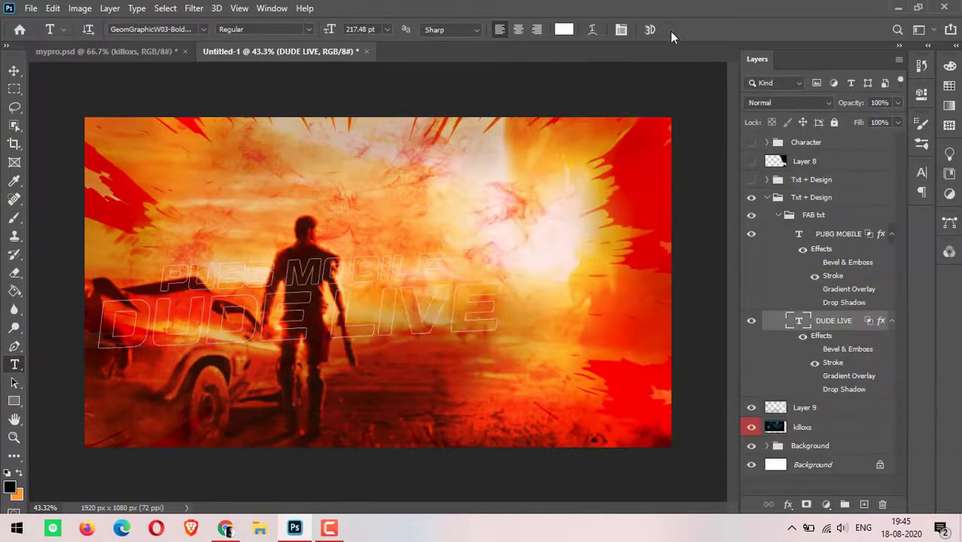
{"action": "double_click", "coordinate": [490, 312]}
{"action": "left_click", "coordinate": [698, 343]}
- Collapse FAB txt and show the Character group and Layer 8 again
{"action": "left_click", "coordinate": [778, 215]}
{"action": "left_click", "coordinate": [752, 143]}
{"action": "left_click", "coordinate": [752, 179]}
- Reveal the top title group and enlarge the lower outline copy to about 130%
{"action": "left_click", "coordinate": [751, 161]}
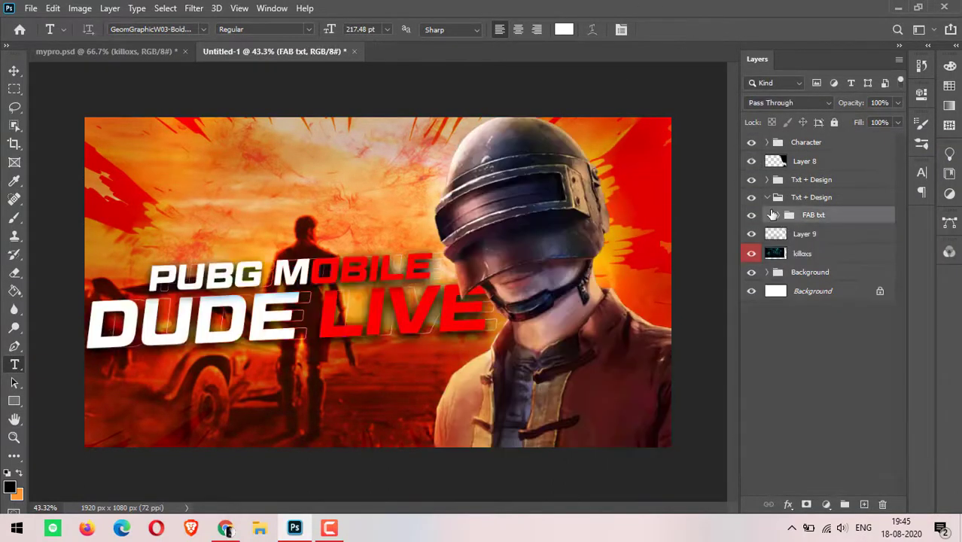
{"action": "left_click", "coordinate": [812, 197]}
{"action": "key", "text": "ctrl+t"}
{"action": "left_click_drag", "start_coordinate": [308, 372], "coordinate": [334, 340]}
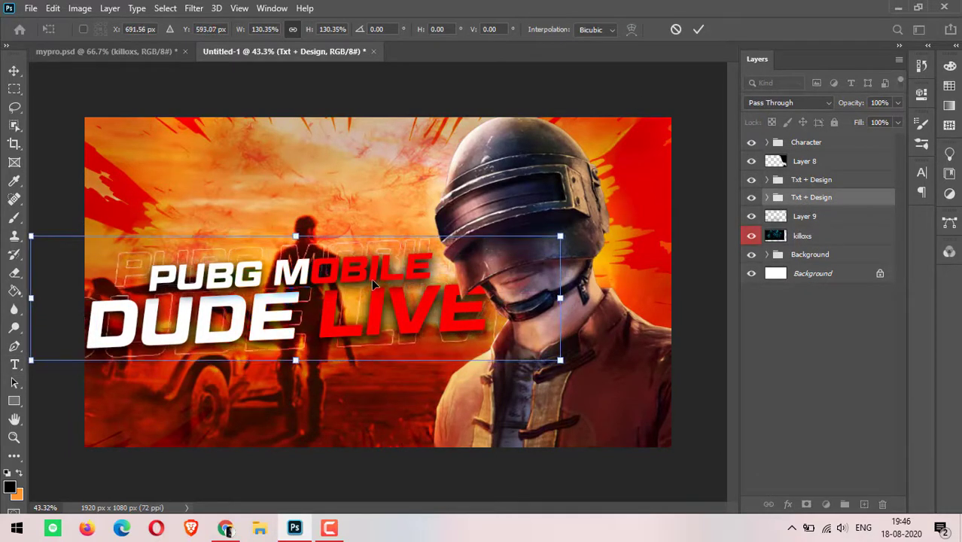
{"action": "left_click", "coordinate": [699, 29]}
{"action": "scroll", "coordinate": [527, 226], "scroll_direction": "down", "scroll_amount": 1}
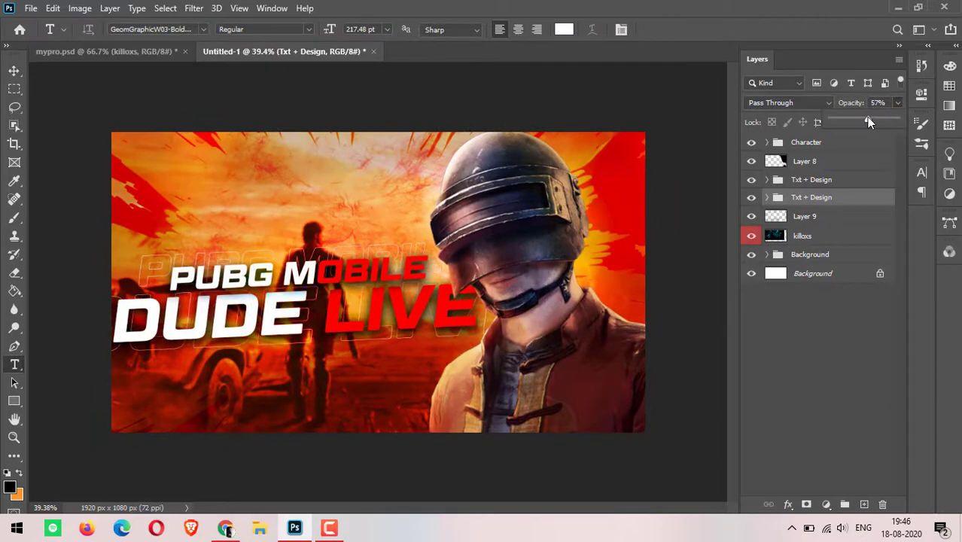
{"action": "scroll", "coordinate": [280, 335], "scroll_direction": "down", "scroll_amount": 1}
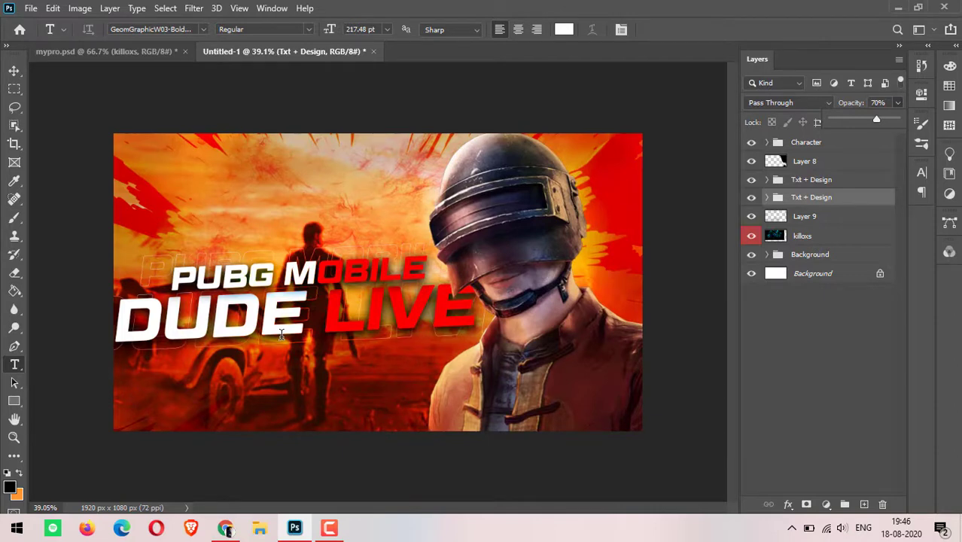
- Drag a killoxs smoke layer from mypro.psd into the thumbnail document
{"action": "key", "text": "ctrl+Tab"}
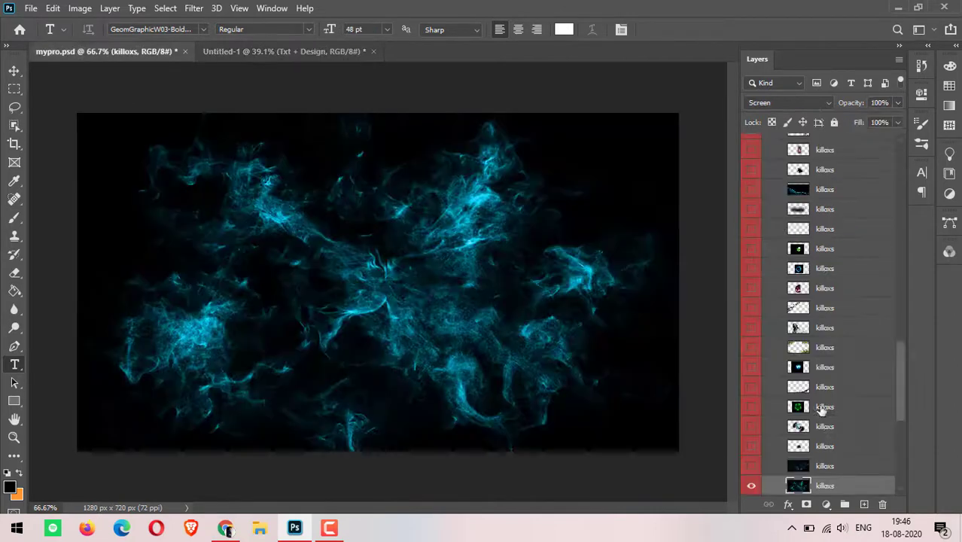
{"action": "scroll", "coordinate": [742, 459], "scroll_direction": "down", "scroll_amount": 3}
{"action": "scroll", "coordinate": [742, 460], "scroll_direction": "down", "scroll_amount": 2}
{"action": "scroll", "coordinate": [742, 459], "scroll_direction": "down", "scroll_amount": 2}
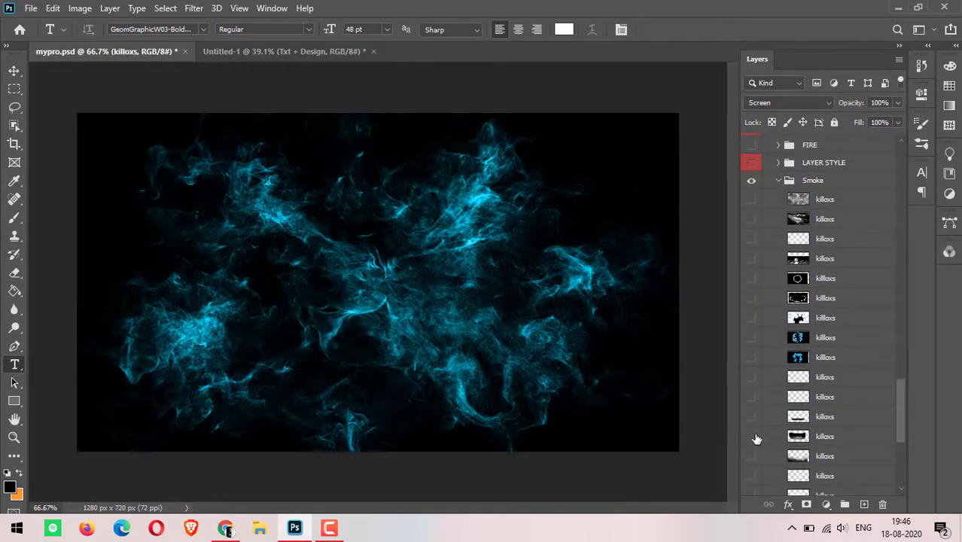
{"action": "left_click_drag", "start_coordinate": [755, 437], "coordinate": [740, 264]}
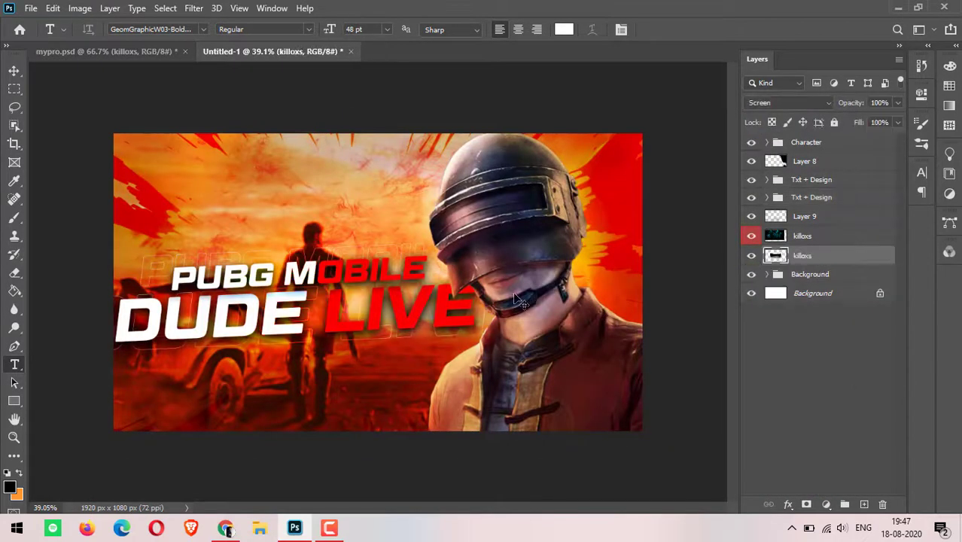
- Stretch the smoke layer across the lower canvas and set its opacity to 70%
{"action": "key", "text": "ctrl+t"}
{"action": "left_click_drag", "start_coordinate": [348, 385], "coordinate": [489, 375]}
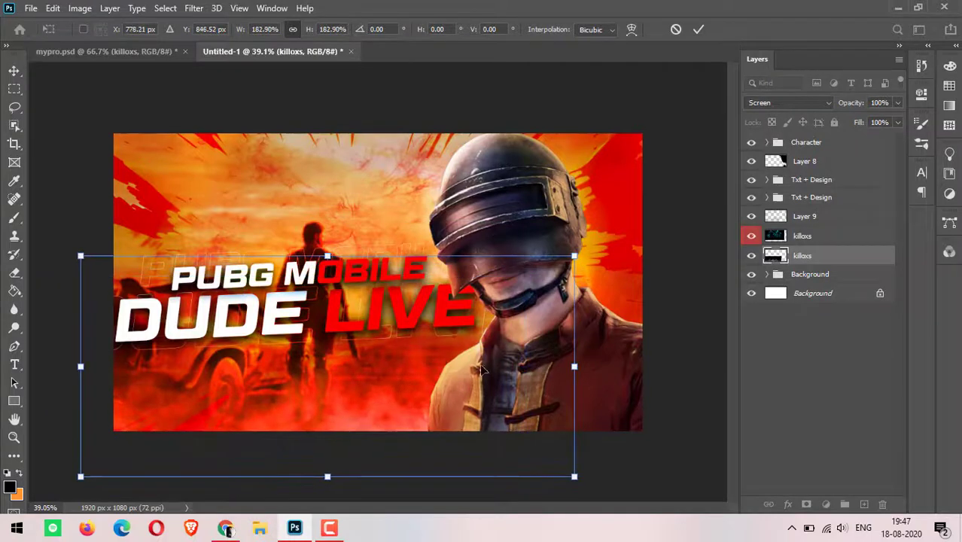
{"action": "left_click", "coordinate": [699, 30]}
{"action": "left_click_drag", "start_coordinate": [866, 122], "coordinate": [877, 123]}
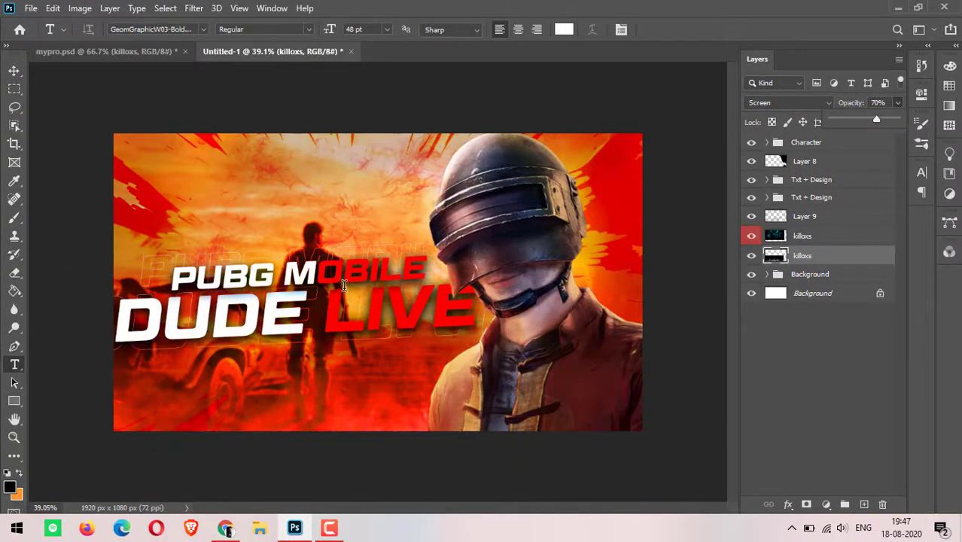
- Delete Layer 7 copy and Layer 8
{"action": "left_click", "coordinate": [806, 143]}
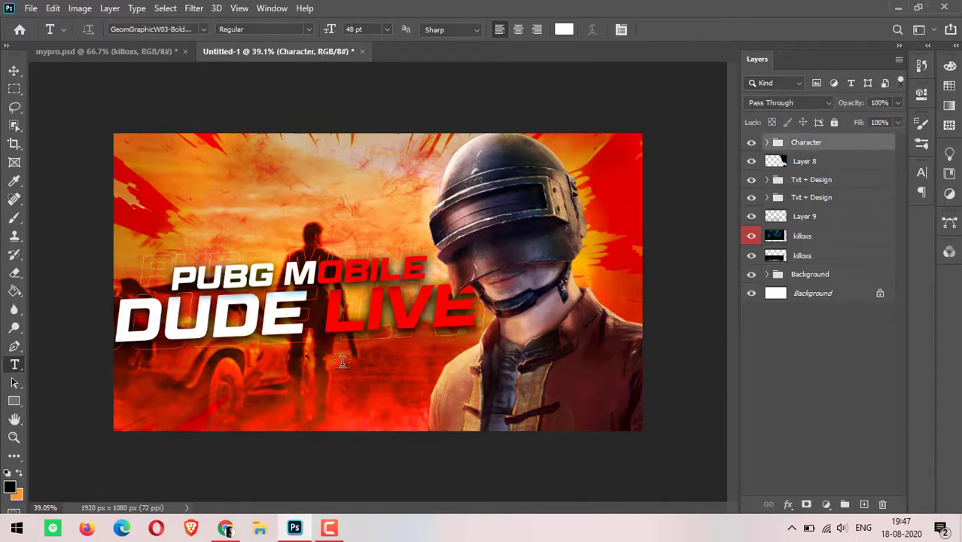
{"action": "key", "text": "v"}
{"action": "left_click_drag", "start_coordinate": [301, 288], "coordinate": [296, 260]}
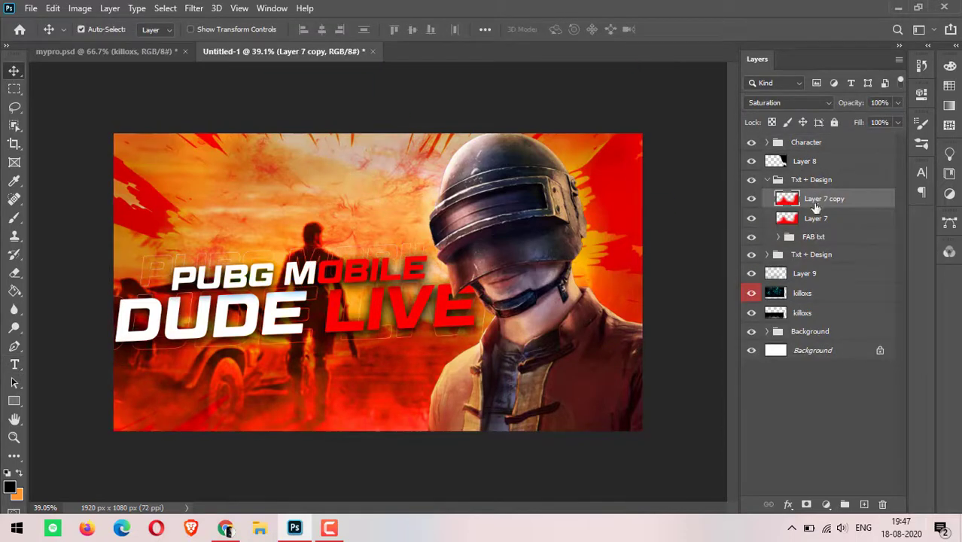
{"action": "key", "text": "Delete"}
{"action": "left_click", "coordinate": [766, 180]}
{"action": "left_click", "coordinate": [804, 161]}
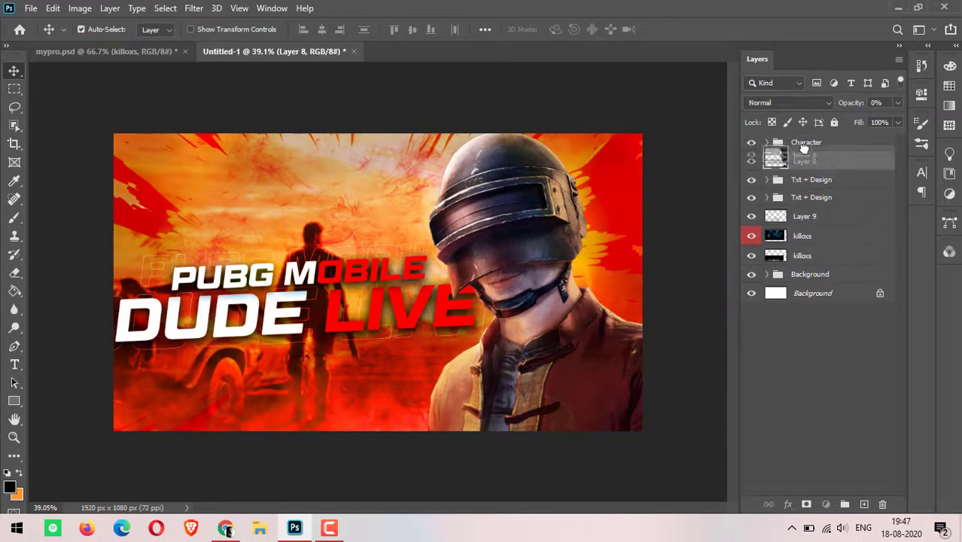
{"action": "key", "text": "Delete"}
- Group Layer 9 and both killoxs smoke layers into a group named 'Assest'
{"action": "left_click", "coordinate": [812, 197]}
{"action": "left_click", "coordinate": [820, 236], "text": "shift"}
{"action": "key", "text": "ctrl+g"}
{"action": "double_click", "coordinate": [804, 195]}
{"action": "type", "text": "Assets"}
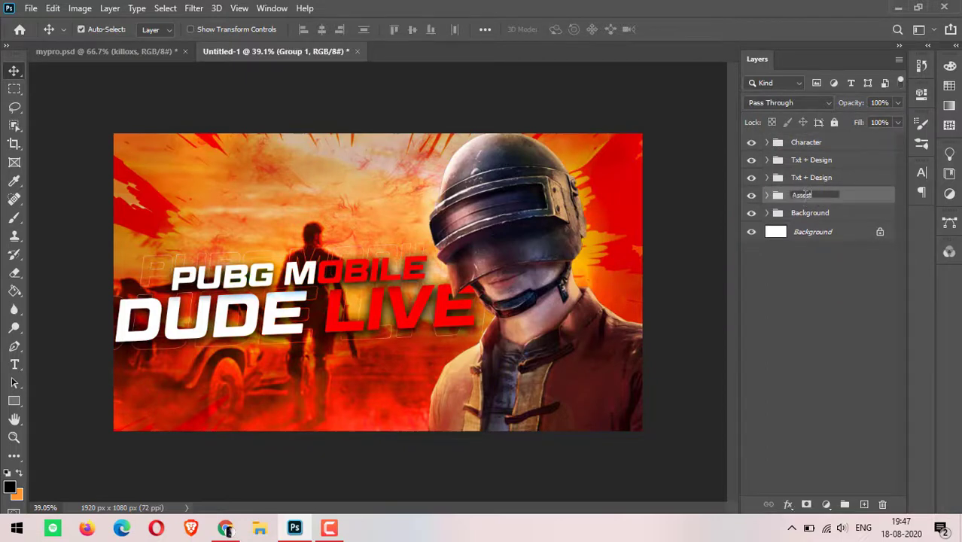
{"action": "key", "text": "Return"}
{"action": "left_click", "coordinate": [767, 195]}
- Copy the PUBG MOBILE text above the title and retype it as 'SUBSCRIBE FOR MORE'
{"action": "left_click", "coordinate": [767, 159]}
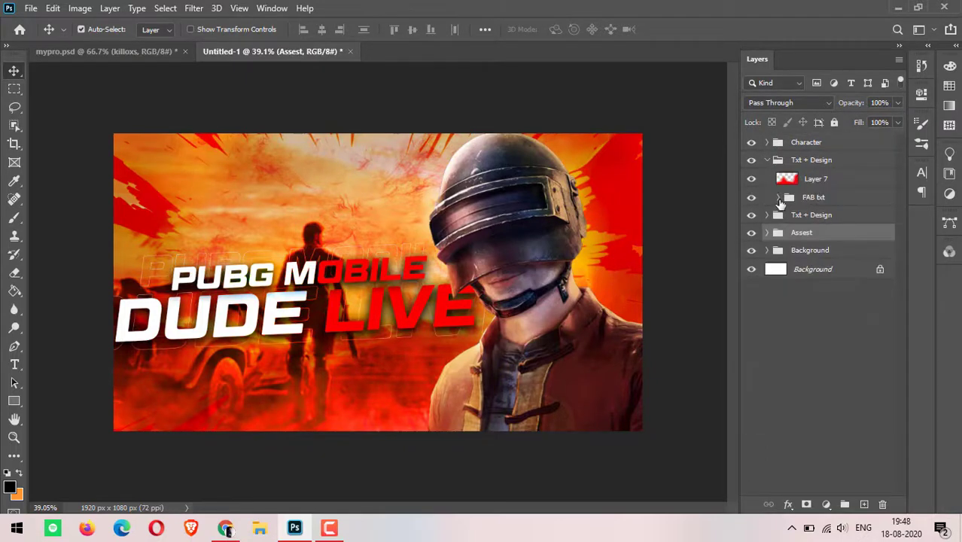
{"action": "left_click", "coordinate": [778, 197]}
{"action": "left_click_drag", "start_coordinate": [309, 275], "coordinate": [315, 221]}
{"action": "double_click", "coordinate": [309, 220]}
{"action": "type", "text": "SUBSCRIBE FOR MORE"}
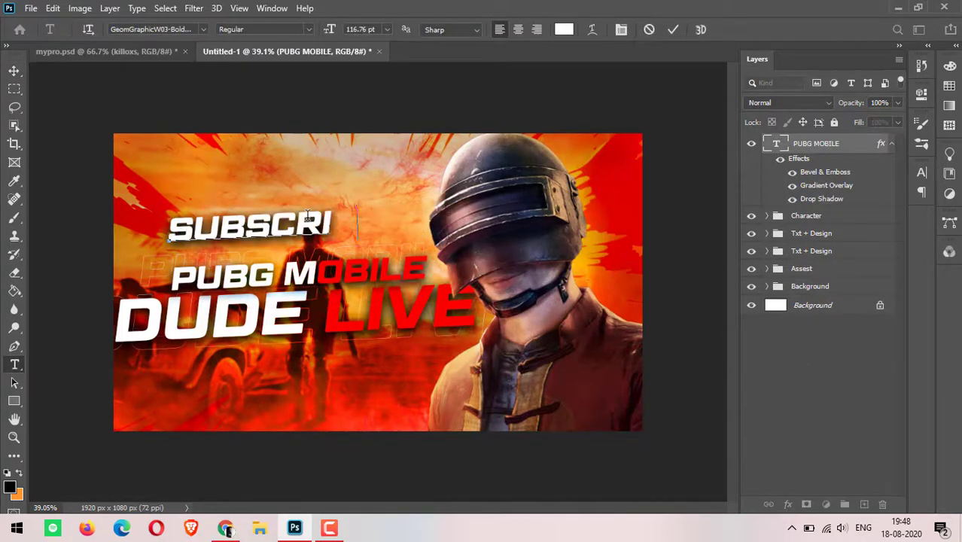